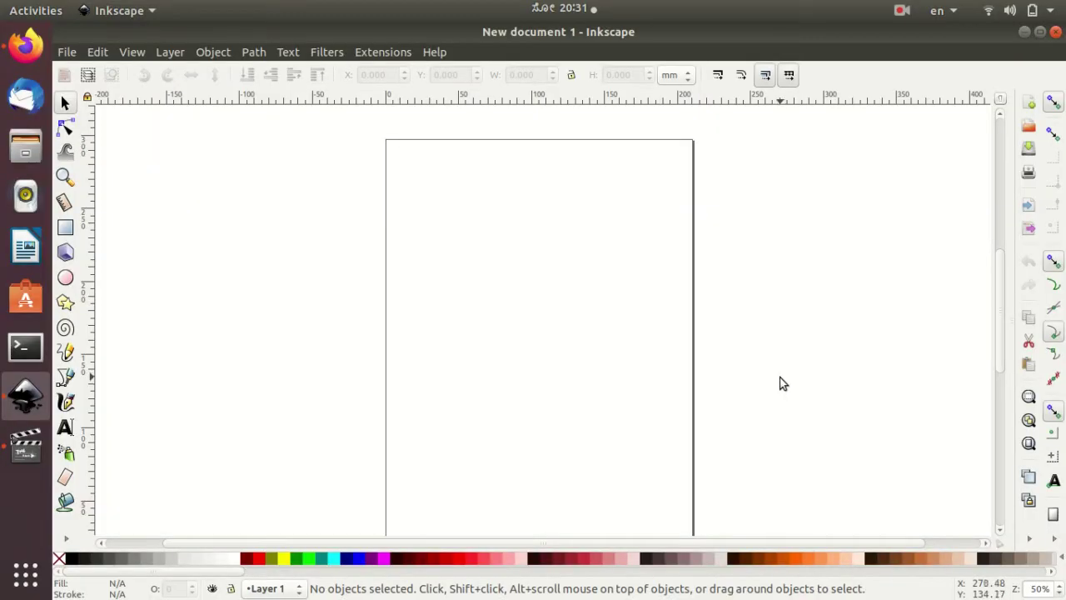
Scroll around the blank new page before drawing.
{"action": "scroll", "coordinate": [733, 322], "scroll_direction": "down", "scroll_amount": 1}
{"action": "scroll", "coordinate": [733, 322], "scroll_direction": "up", "scroll_amount": 2}
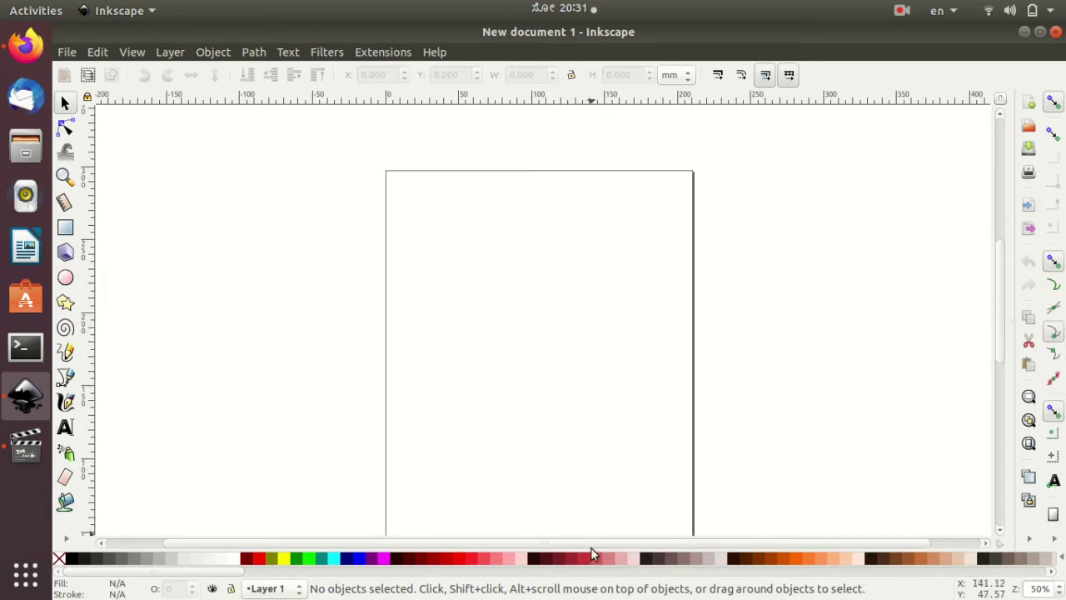
{"action": "scroll", "coordinate": [622, 481], "scroll_direction": "down", "scroll_amount": 1}
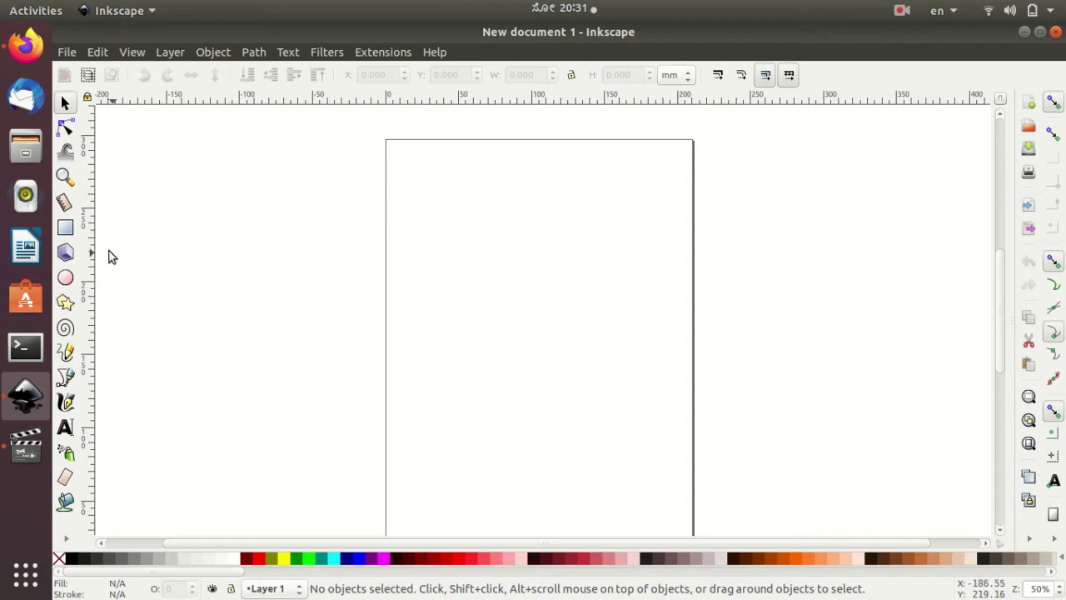
Draw a cyan rectangle in the upper page and a red ellipse overlapping its lower edge.
{"action": "left_click", "coordinate": [66, 229]}
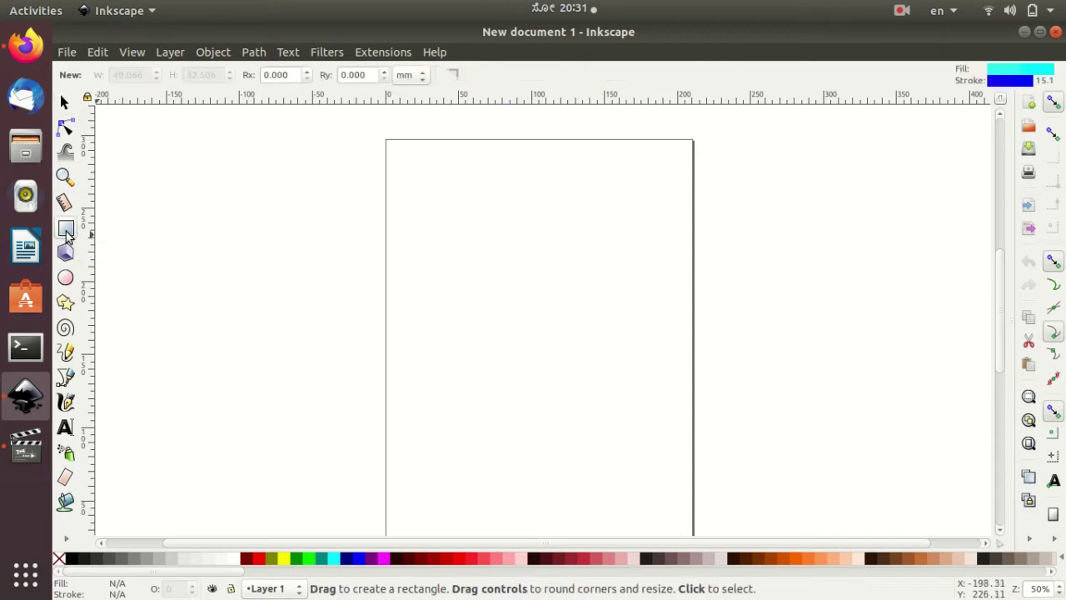
{"action": "mouse_move", "coordinate": [434, 220]}
{"action": "left_mouse_down"}
{"action": "mouse_move", "coordinate": [600, 313]}
{"action": "mouse_move", "coordinate": [608, 328]}
{"action": "left_mouse_up"}
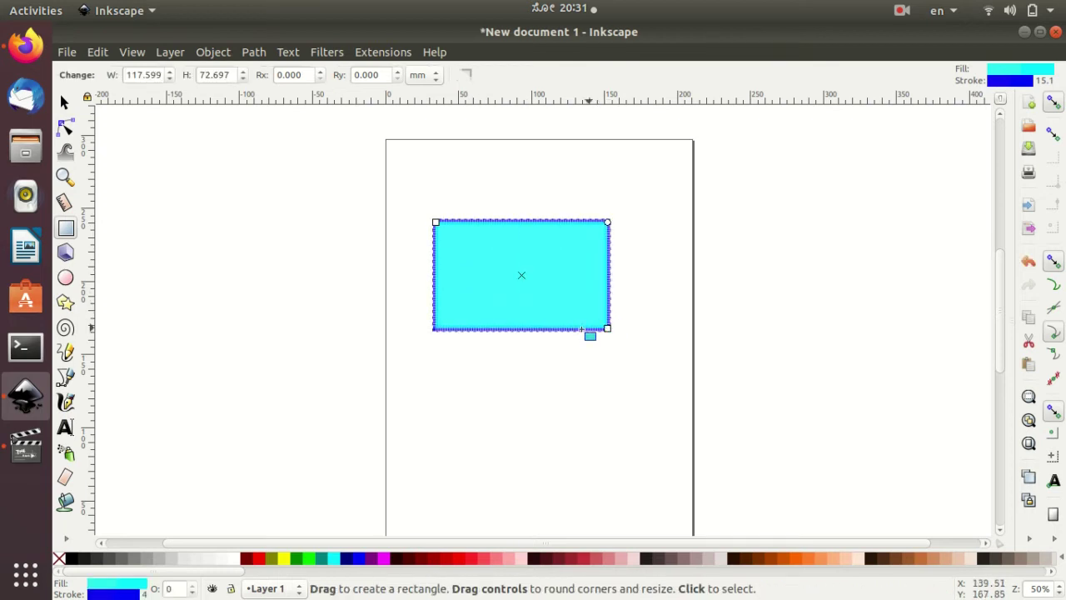
{"action": "left_click", "coordinate": [66, 278]}
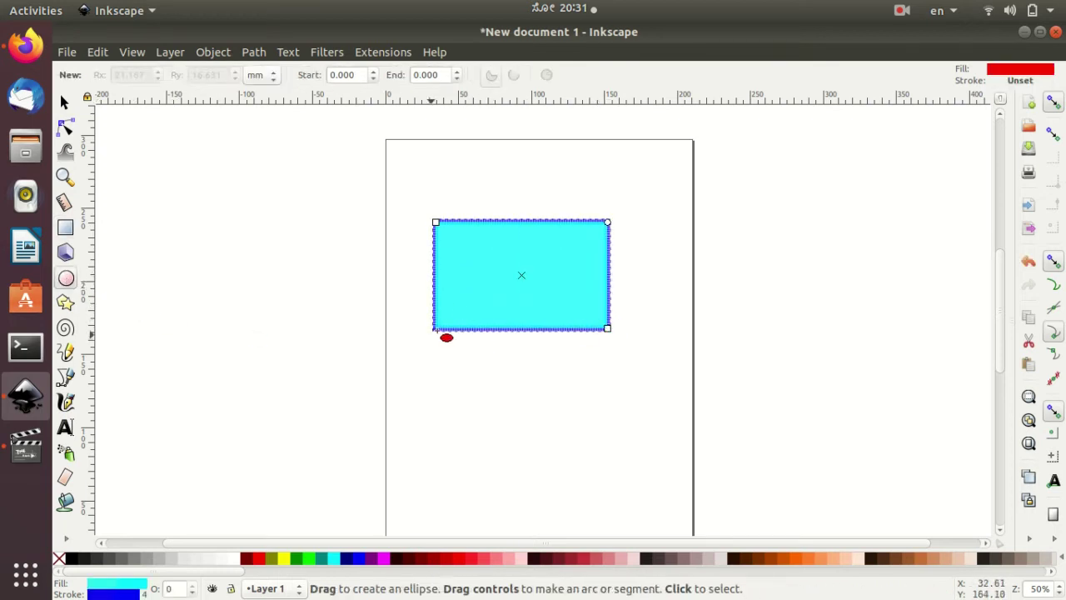
{"action": "mouse_move", "coordinate": [456, 304]}
{"action": "left_mouse_down"}
{"action": "mouse_move", "coordinate": [608, 422]}
{"action": "mouse_move", "coordinate": [585, 413]}
{"action": "left_mouse_up"}
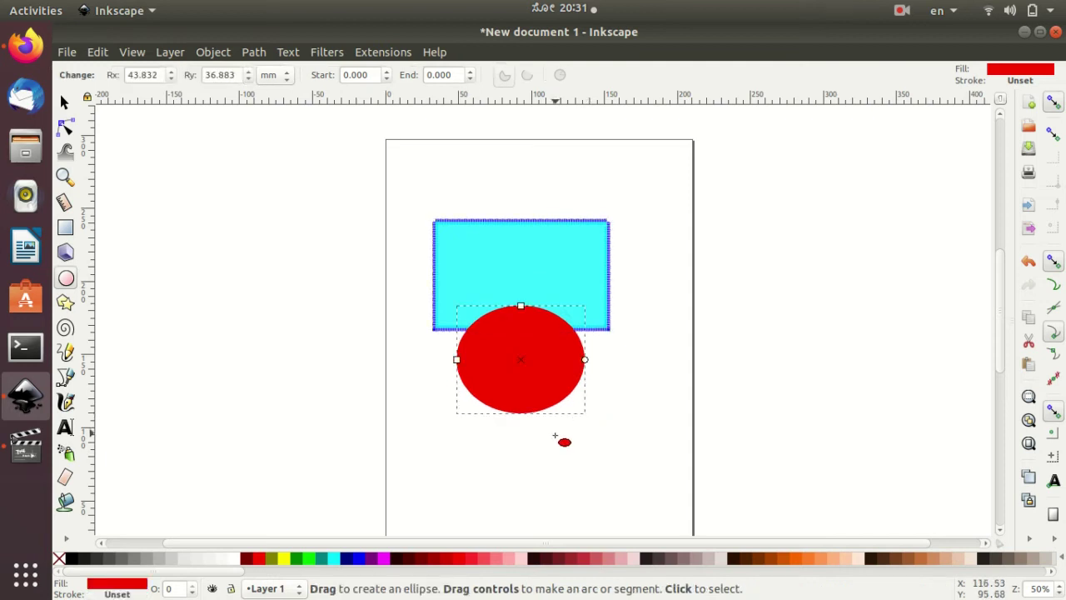
Give the ellipse a lime-green outline 4 thick, then deselect it.
{"action": "left_click", "coordinate": [306, 560], "text": "shift"}
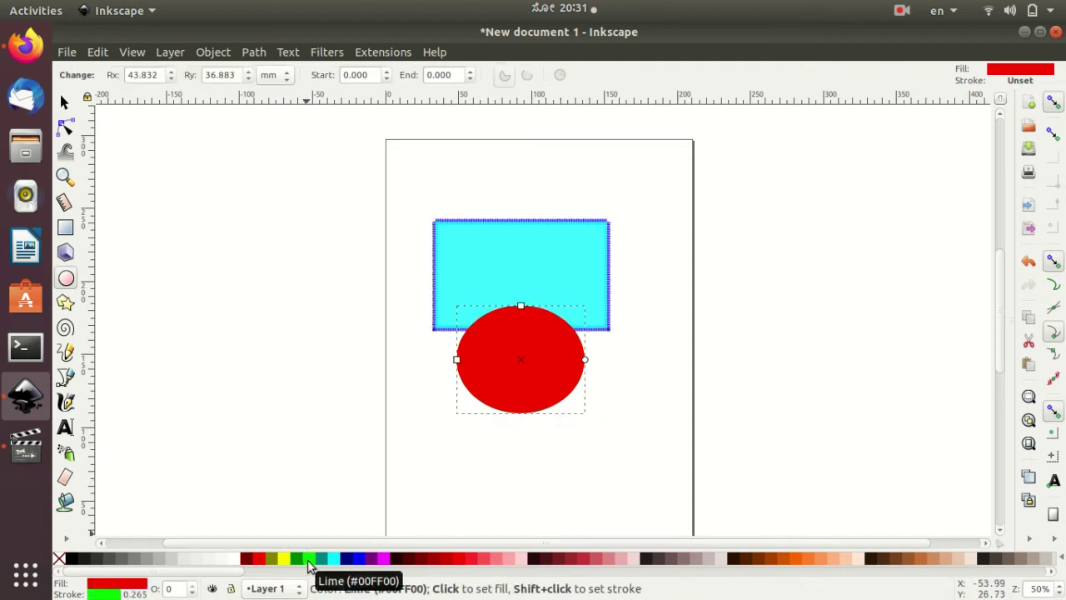
{"action": "right_click", "coordinate": [133, 594]}
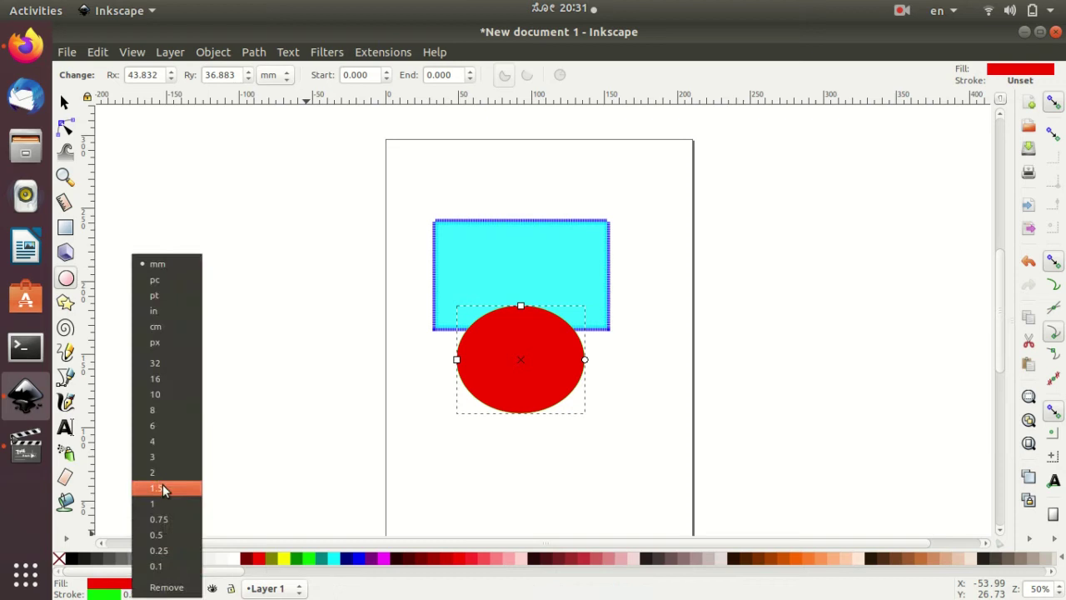
{"action": "left_click", "coordinate": [168, 439]}
{"action": "left_click", "coordinate": [616, 431]}
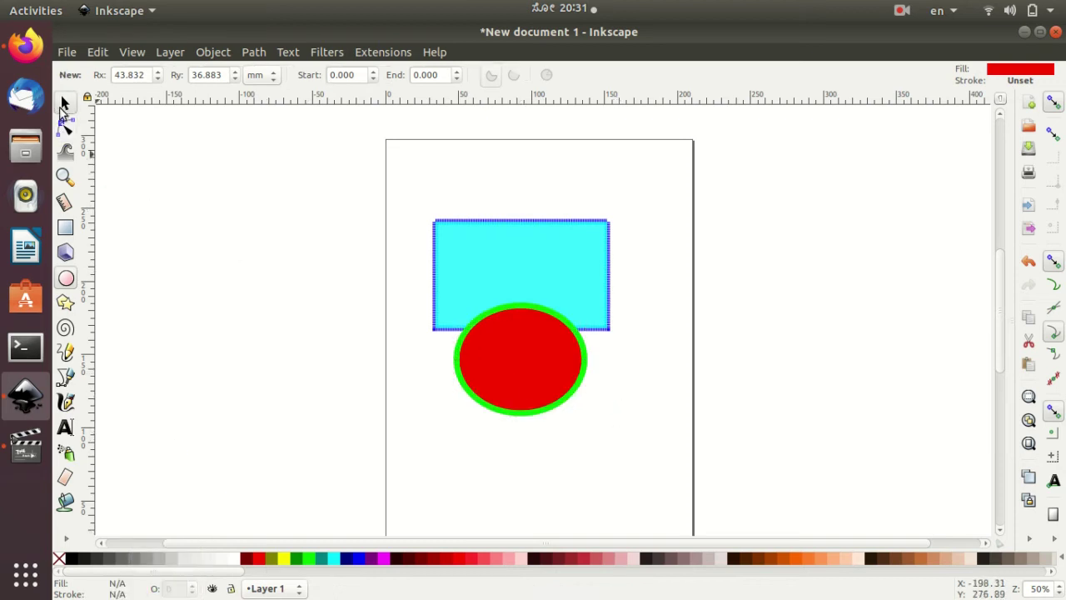
{"action": "left_click", "coordinate": [65, 101]}
Nudge the ellipse slightly up and rubber-band select both the rectangle and ellipse.
{"action": "left_click_drag", "start_coordinate": [512, 354], "coordinate": [516, 342]}
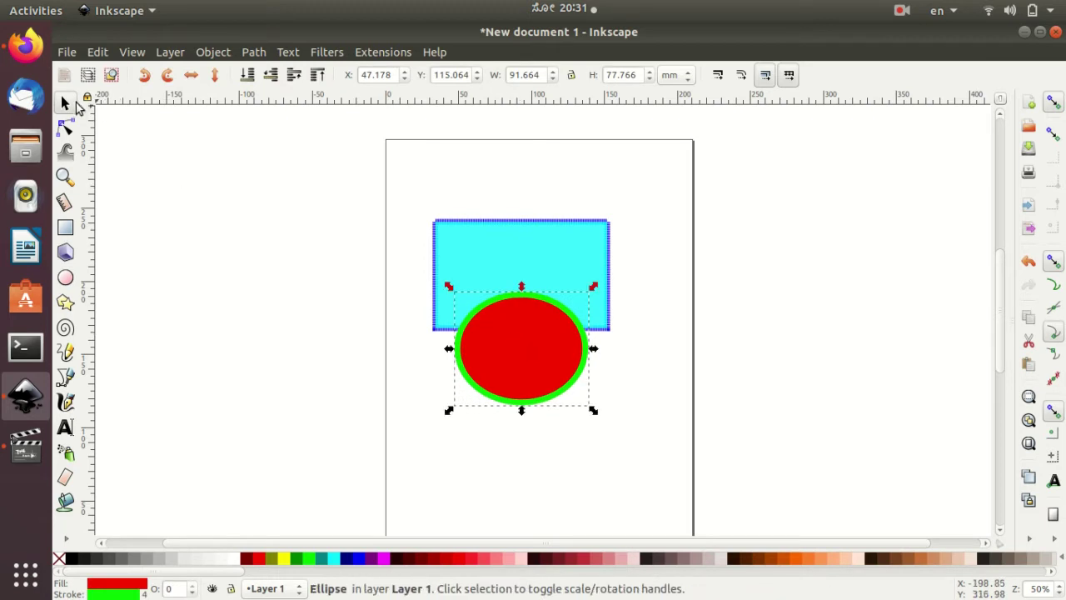
{"action": "left_click_drag", "start_coordinate": [409, 175], "coordinate": [652, 462]}
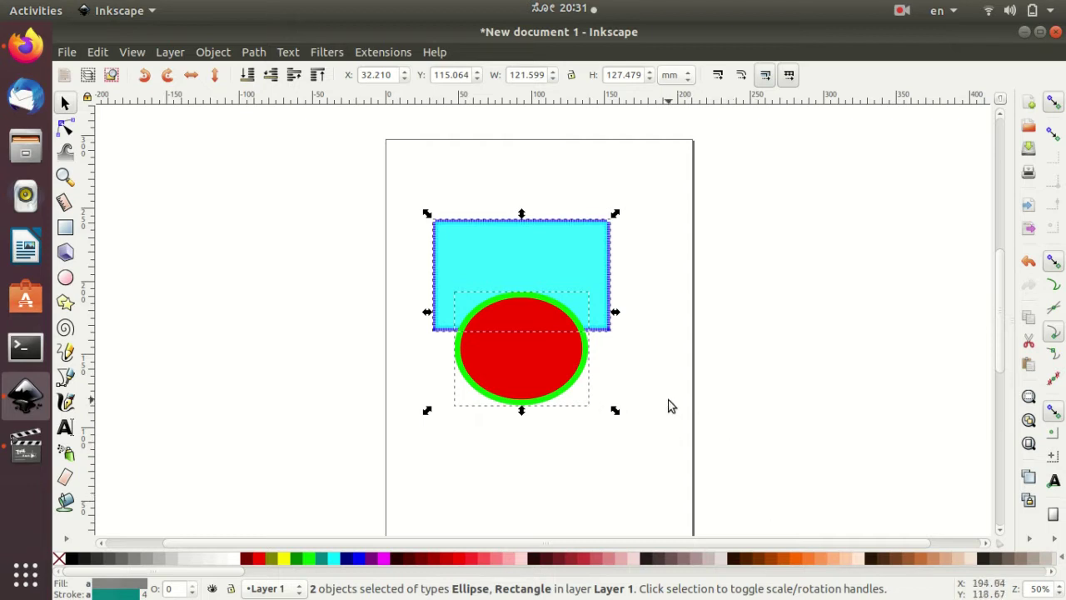
{"action": "scroll", "coordinate": [671, 405], "scroll_direction": "up", "scroll_amount": 1, "text": "ctrl"}
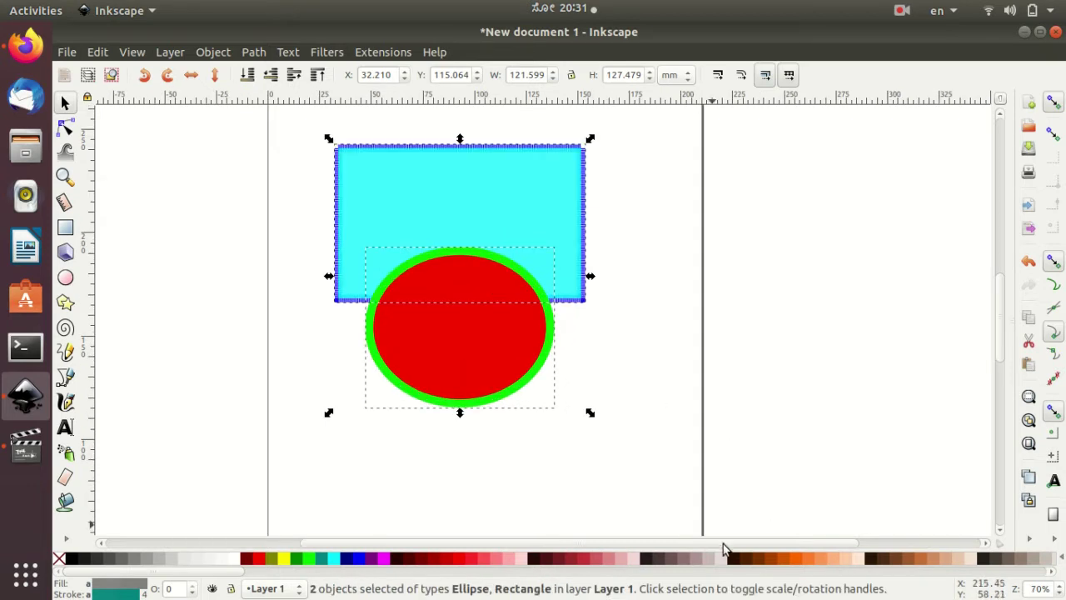
{"action": "scroll", "coordinate": [726, 550], "scroll_direction": "left", "scroll_amount": 3}
{"action": "scroll", "coordinate": [721, 479], "scroll_direction": "up", "scroll_amount": 1}
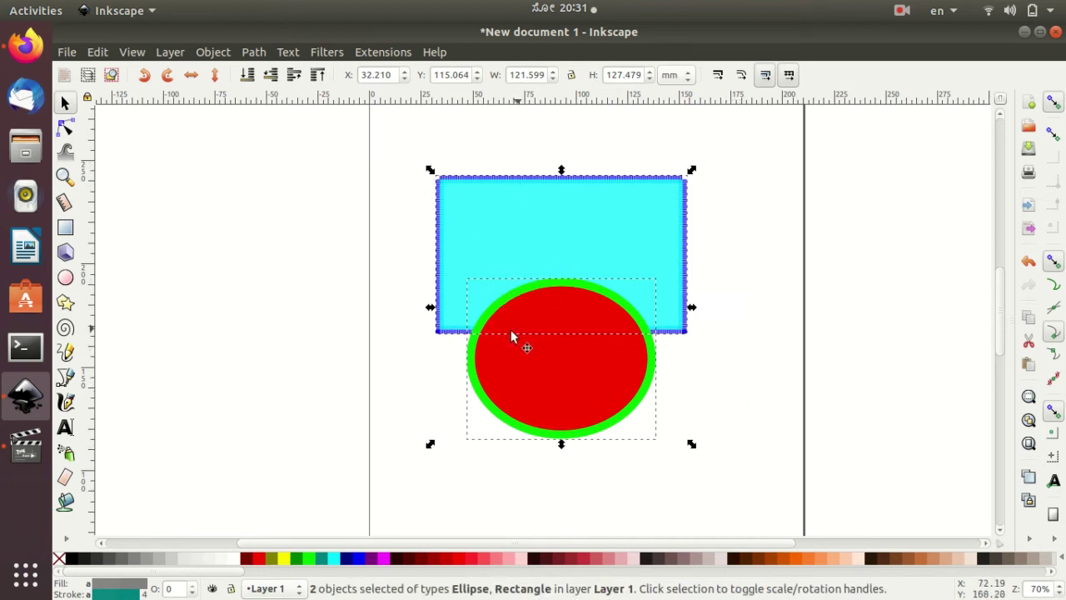
Union the rectangle and ellipse into one path and scale it down to about 97.8 × 92.7 mm.
{"action": "left_click", "coordinate": [218, 53]}
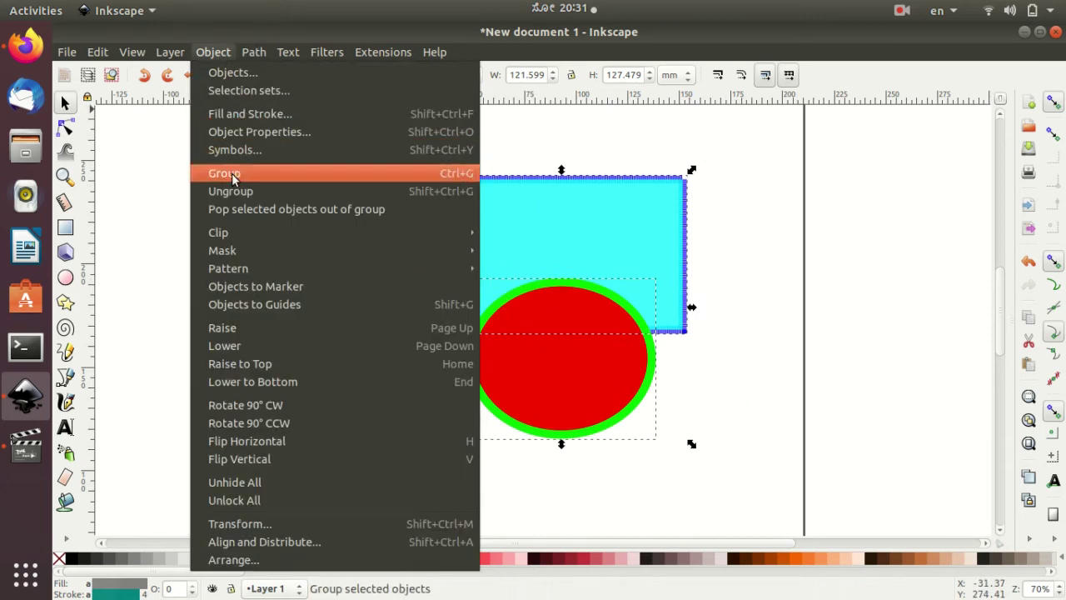
{"action": "left_click", "coordinate": [741, 213]}
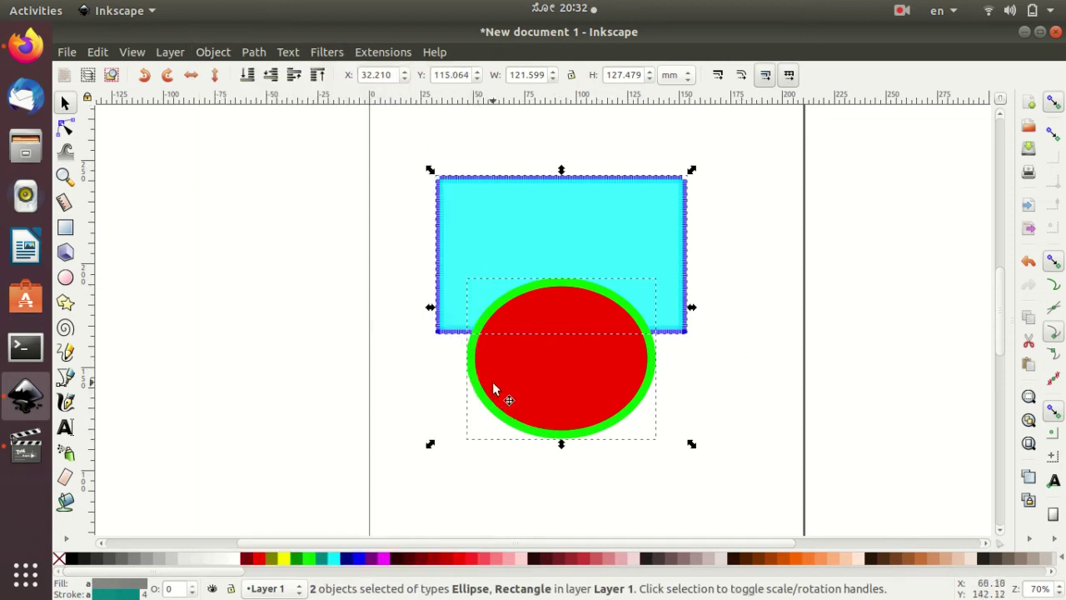
{"action": "left_click", "coordinate": [256, 51]}
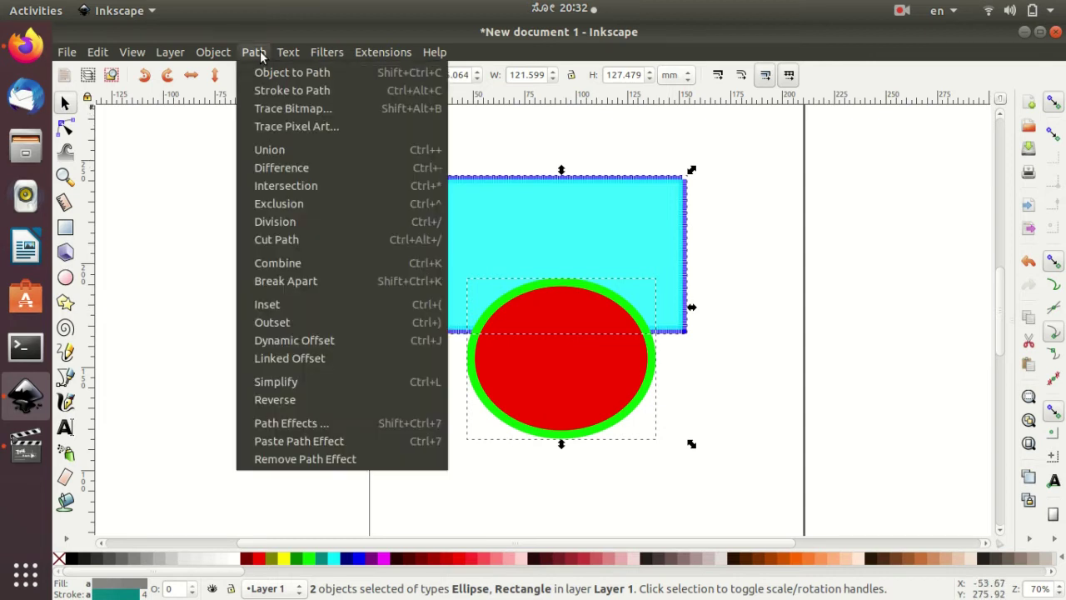
{"action": "left_click", "coordinate": [305, 149]}
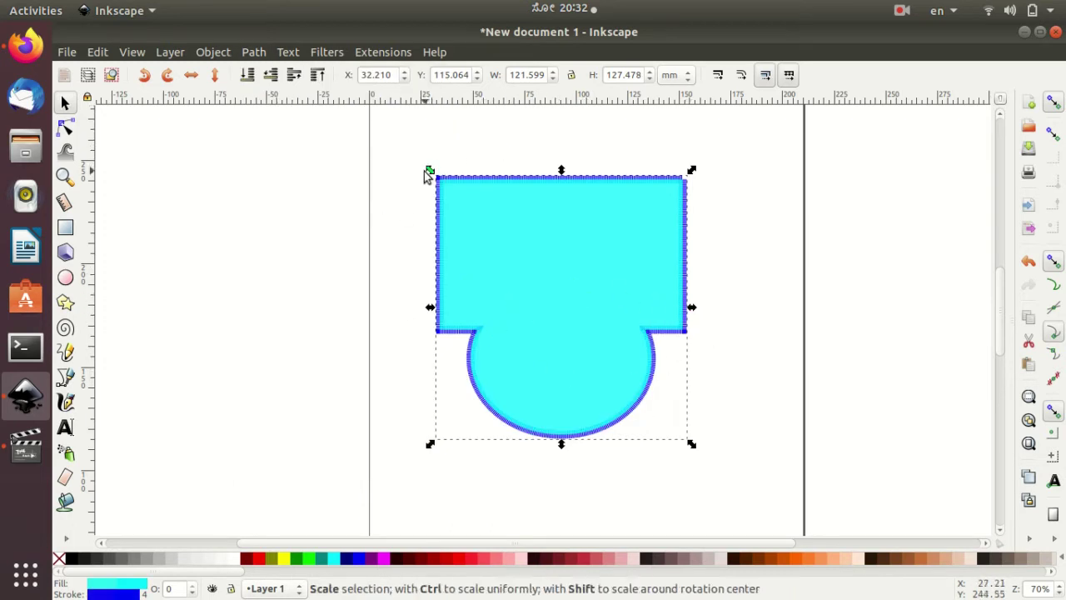
{"action": "mouse_move", "coordinate": [430, 170]}
{"action": "left_mouse_down"}
{"action": "mouse_move", "coordinate": [549, 265]}
{"action": "mouse_move", "coordinate": [483, 245]}
{"action": "left_mouse_up"}
{"action": "left_click", "coordinate": [733, 220]}
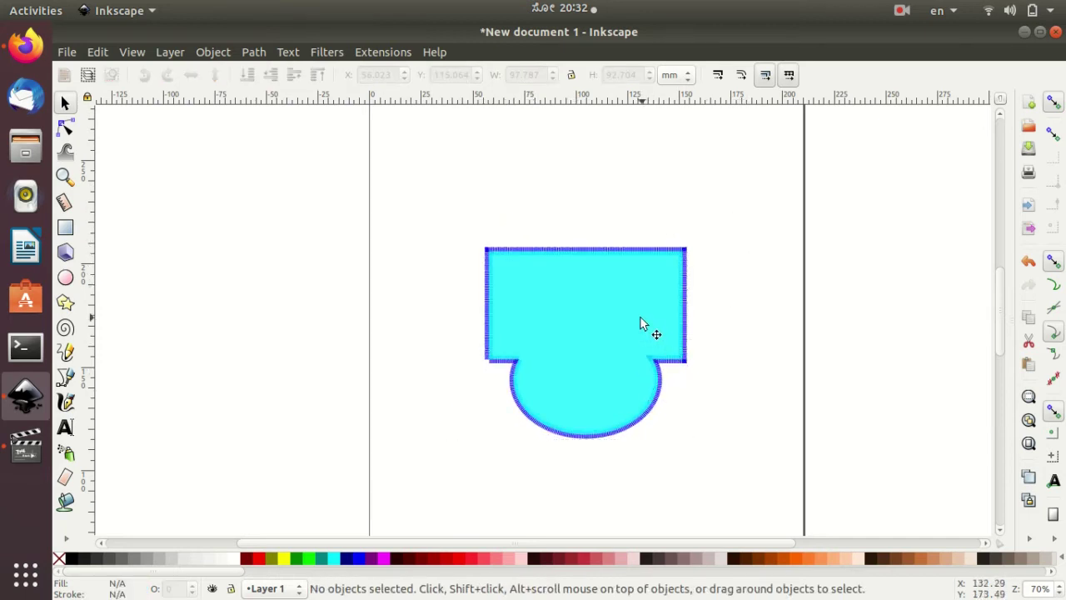
Stretch the merged shape taller, move it up-left and enlarge it to about 115.6 × 129.4 mm.
{"action": "scroll", "coordinate": [570, 313], "scroll_direction": "down", "scroll_amount": 2}
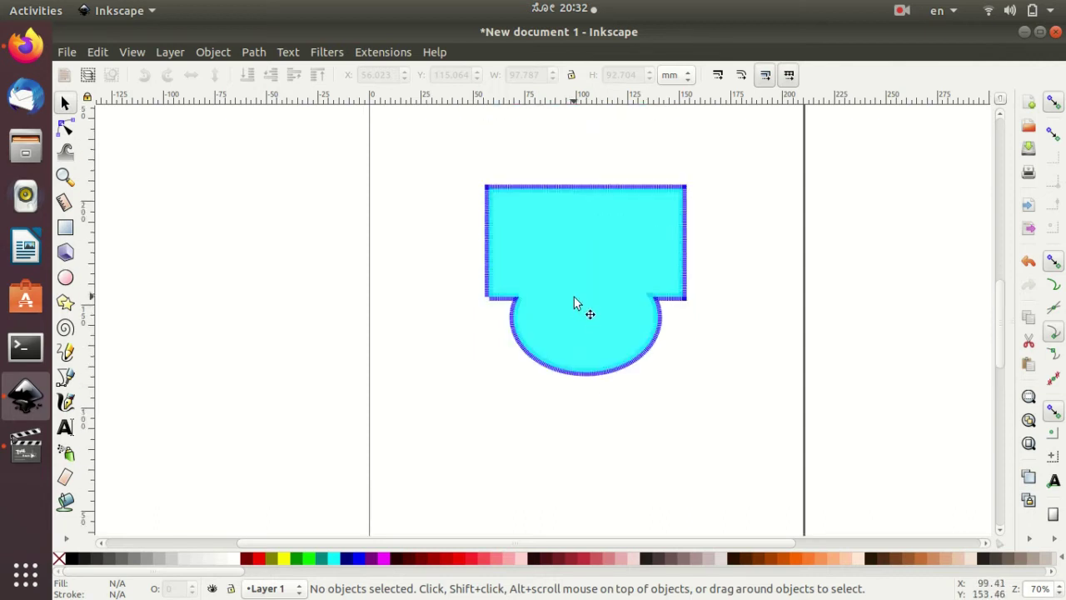
{"action": "scroll", "coordinate": [574, 292], "scroll_direction": "up", "scroll_amount": 2}
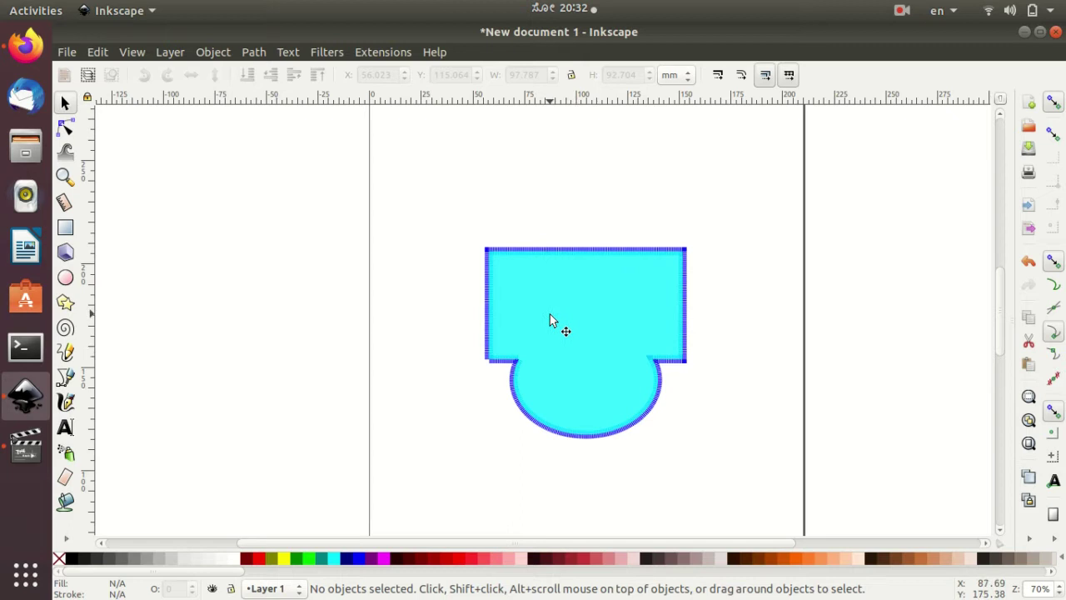
{"action": "left_click", "coordinate": [549, 313]}
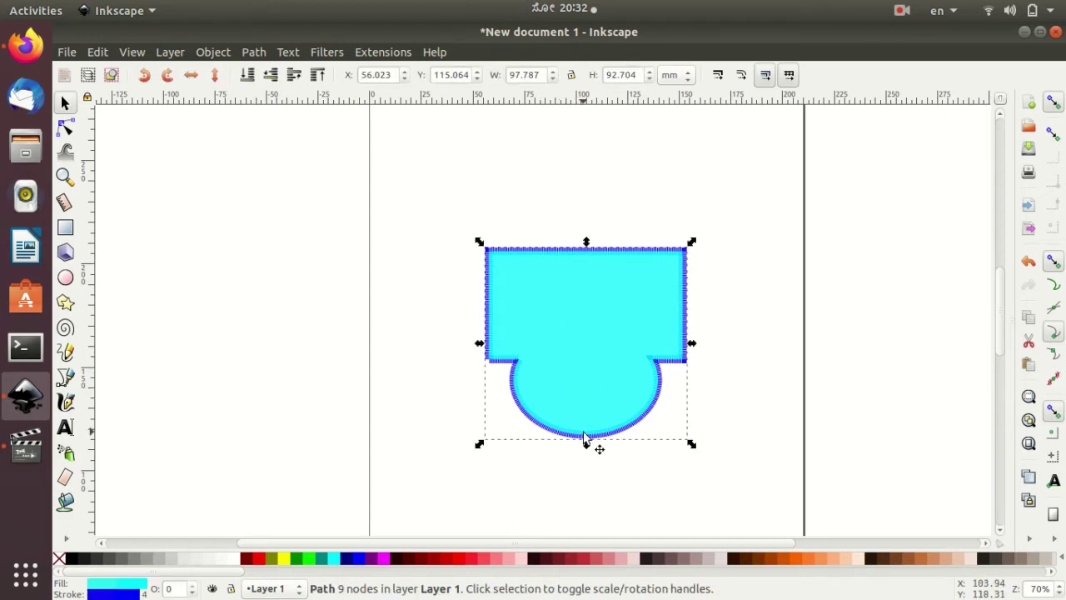
{"action": "left_click_drag", "start_coordinate": [588, 448], "coordinate": [589, 490]}
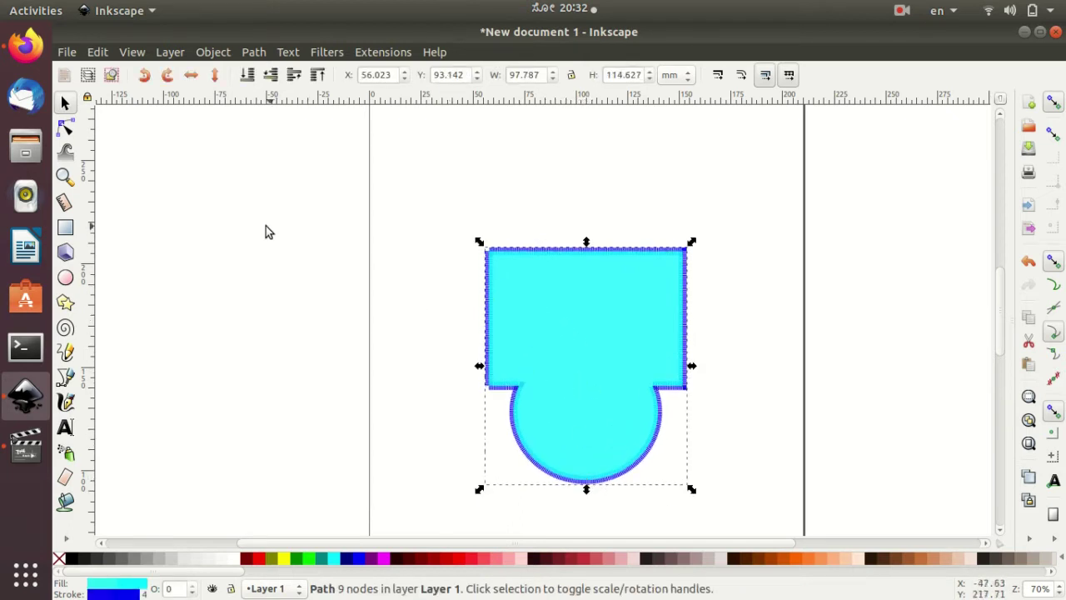
{"action": "left_click_drag", "start_coordinate": [564, 326], "coordinate": [529, 218]}
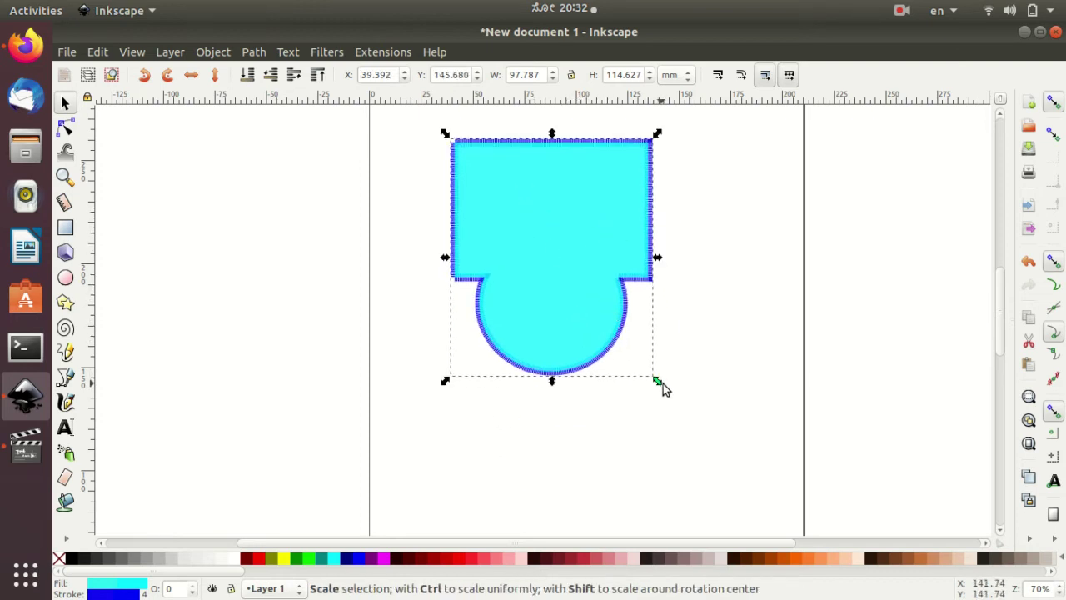
{"action": "left_click_drag", "start_coordinate": [659, 381], "coordinate": [696, 412]}
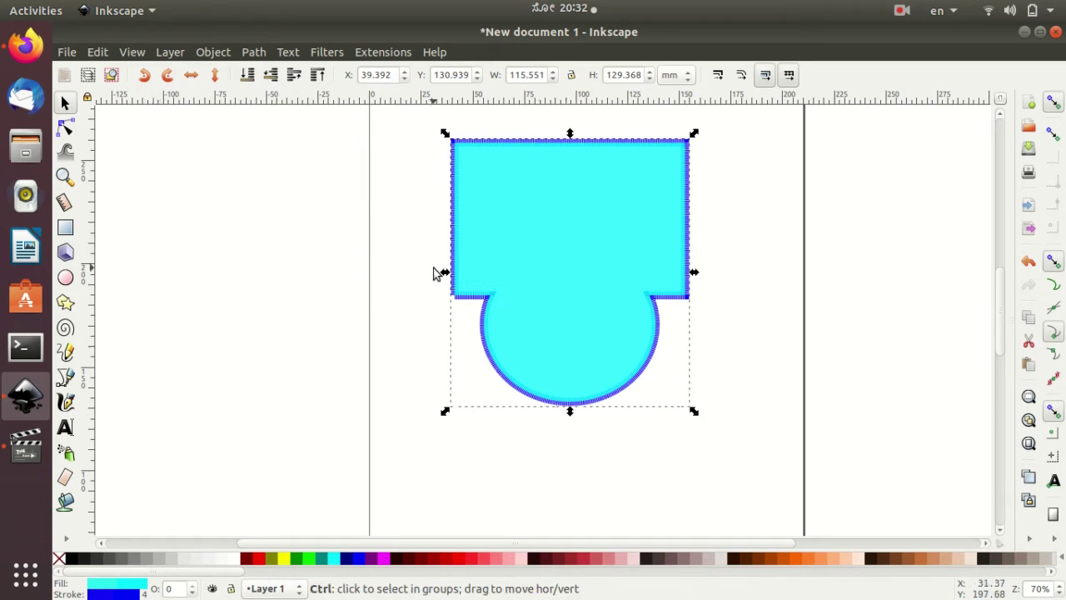
{"action": "scroll", "coordinate": [433, 273], "scroll_direction": "down", "scroll_amount": 1, "text": "ctrl"}
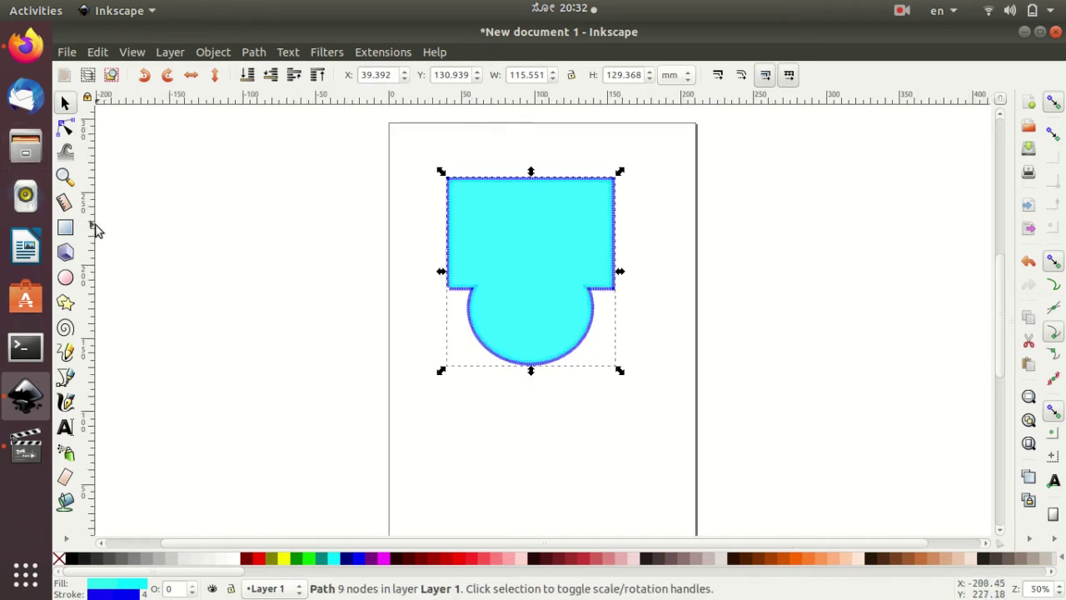
Draw an 11-corner polygon left of the page and an 11-point star below it.
{"action": "left_click", "coordinate": [65, 302]}
{"action": "left_click_drag", "start_coordinate": [184, 230], "coordinate": [225, 265]}
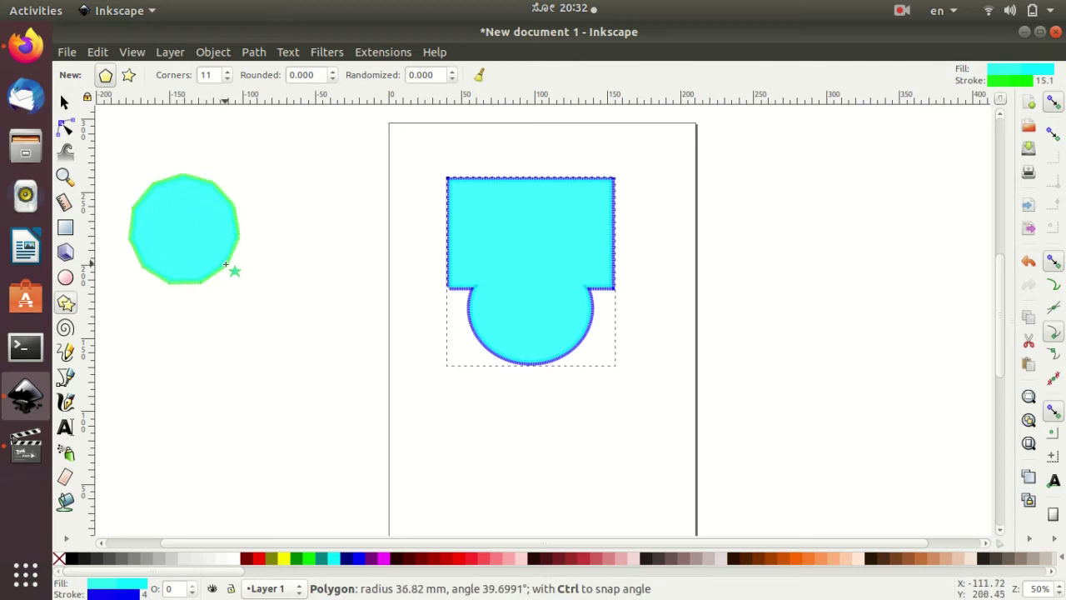
{"action": "left_click", "coordinate": [143, 75]}
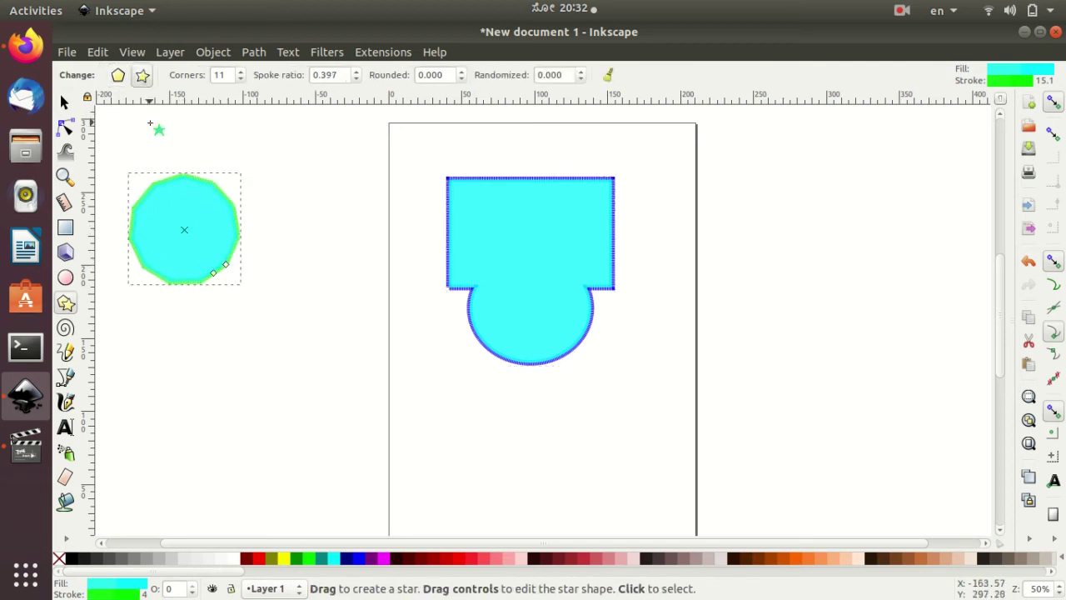
{"action": "left_click_drag", "start_coordinate": [150, 318], "coordinate": [191, 344]}
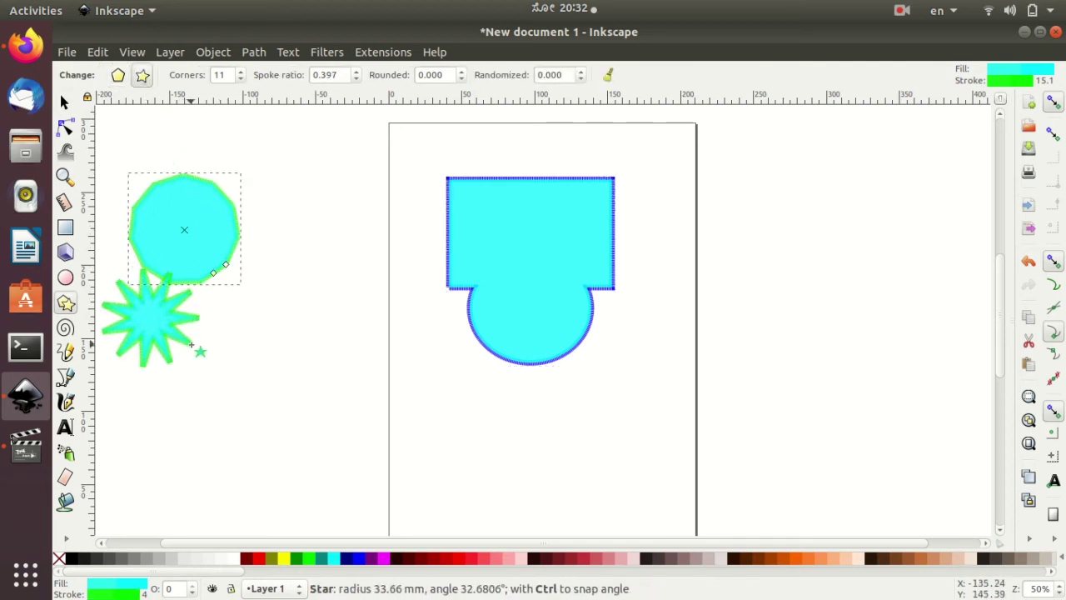
Move the star onto the polygon and union the two into one path.
{"action": "left_click", "coordinate": [66, 101]}
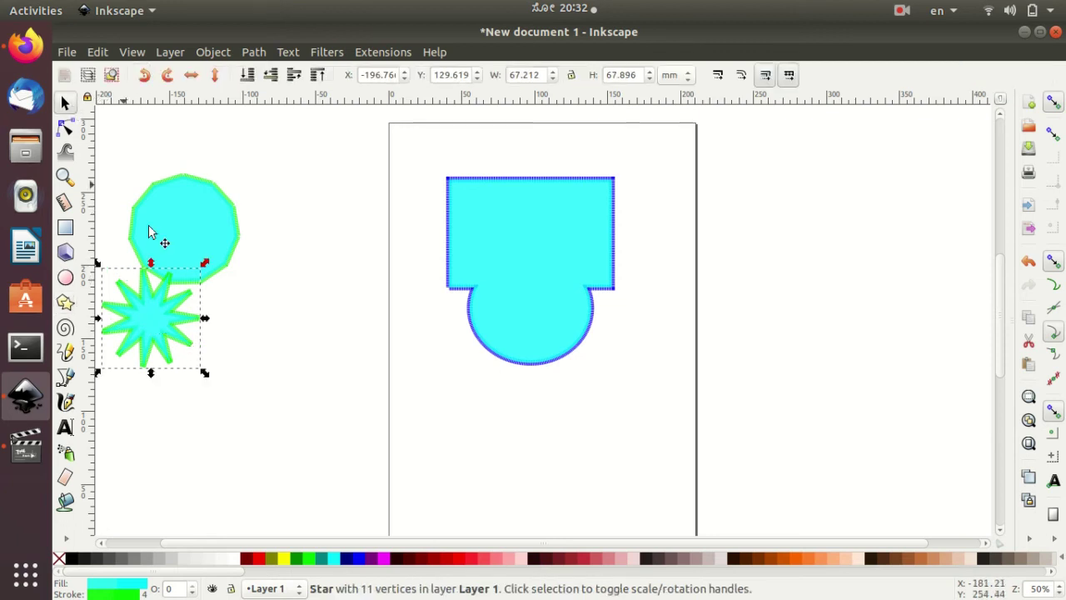
{"action": "left_click_drag", "start_coordinate": [155, 320], "coordinate": [194, 275]}
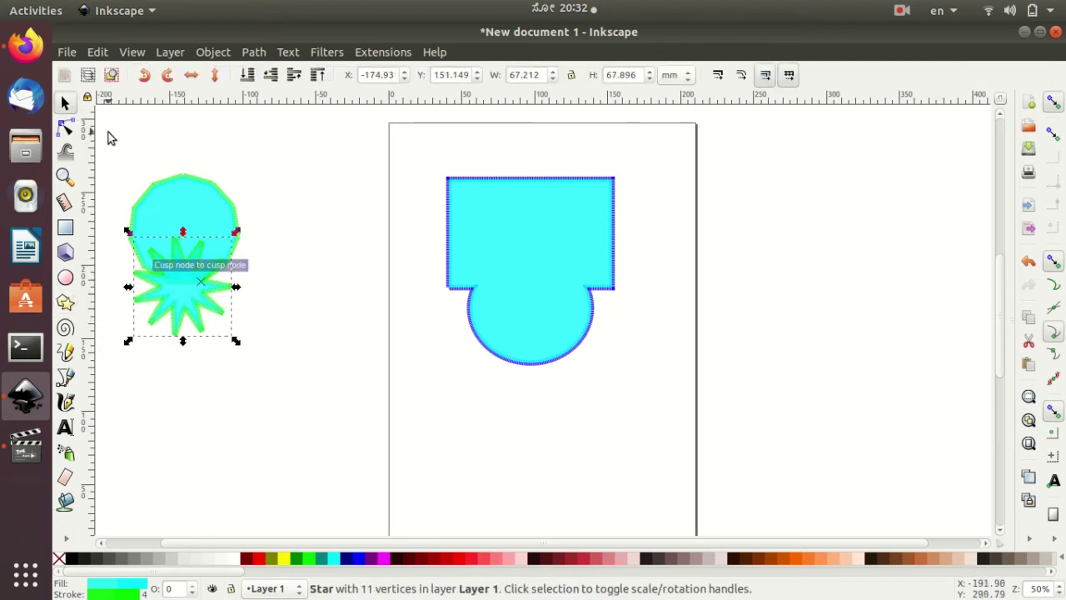
{"action": "mouse_move", "coordinate": [109, 132]}
{"action": "left_mouse_down"}
{"action": "mouse_move", "coordinate": [211, 341]}
{"action": "mouse_move", "coordinate": [265, 393]}
{"action": "left_mouse_up"}
{"action": "left_click", "coordinate": [254, 51]}
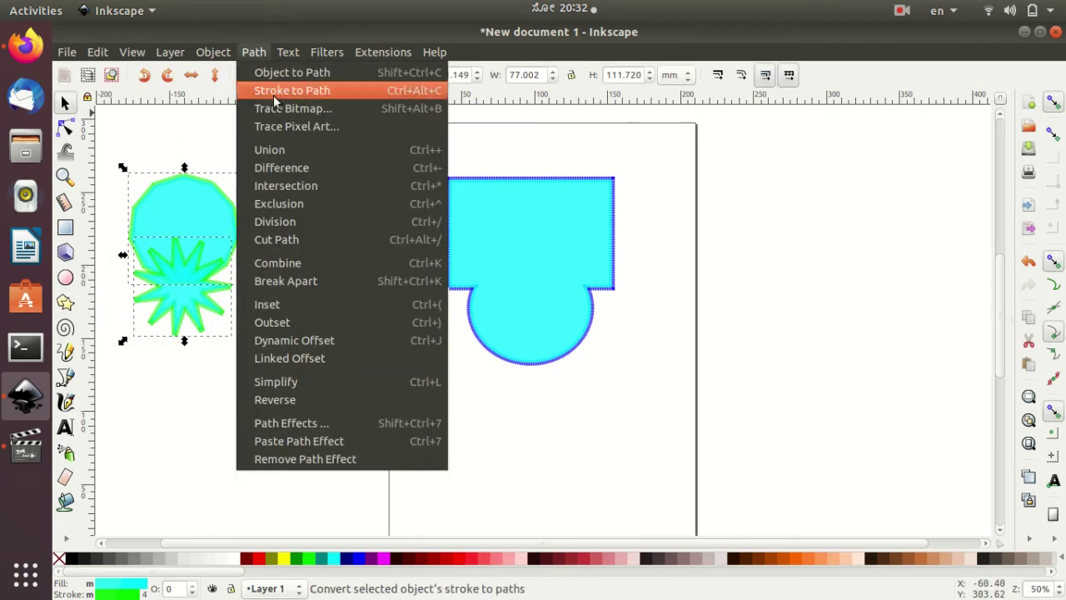
{"action": "left_click", "coordinate": [285, 150]}
{"action": "left_click", "coordinate": [284, 268]}
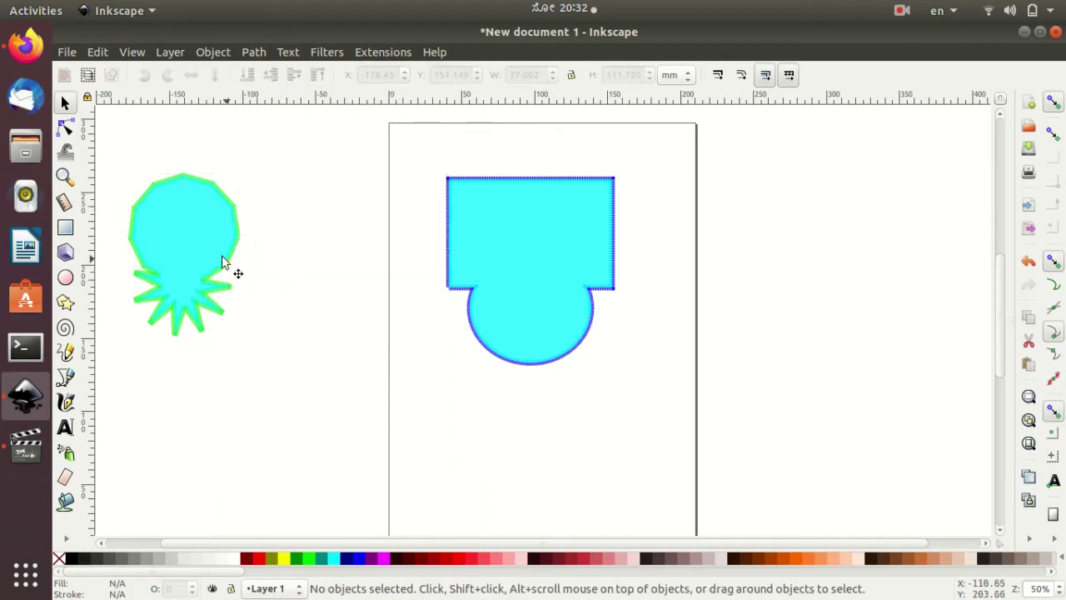
Fill the merged shape green and enlarge it to about 123 × 168.7 mm.
{"action": "left_click", "coordinate": [207, 250]}
{"action": "left_click", "coordinate": [295, 558]}
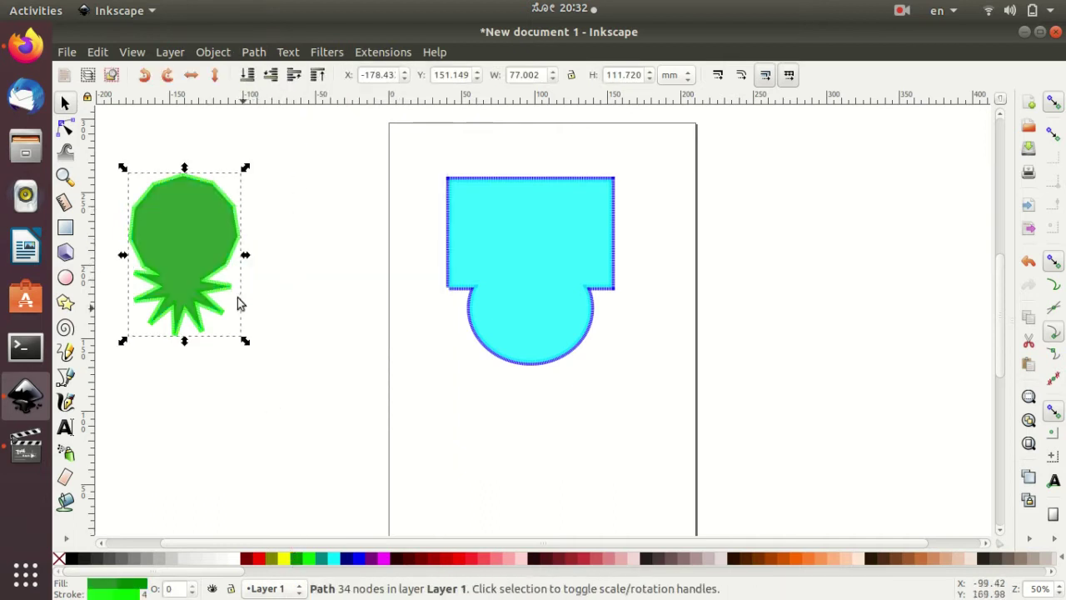
{"action": "left_click", "coordinate": [257, 262]}
{"action": "left_click", "coordinate": [200, 260]}
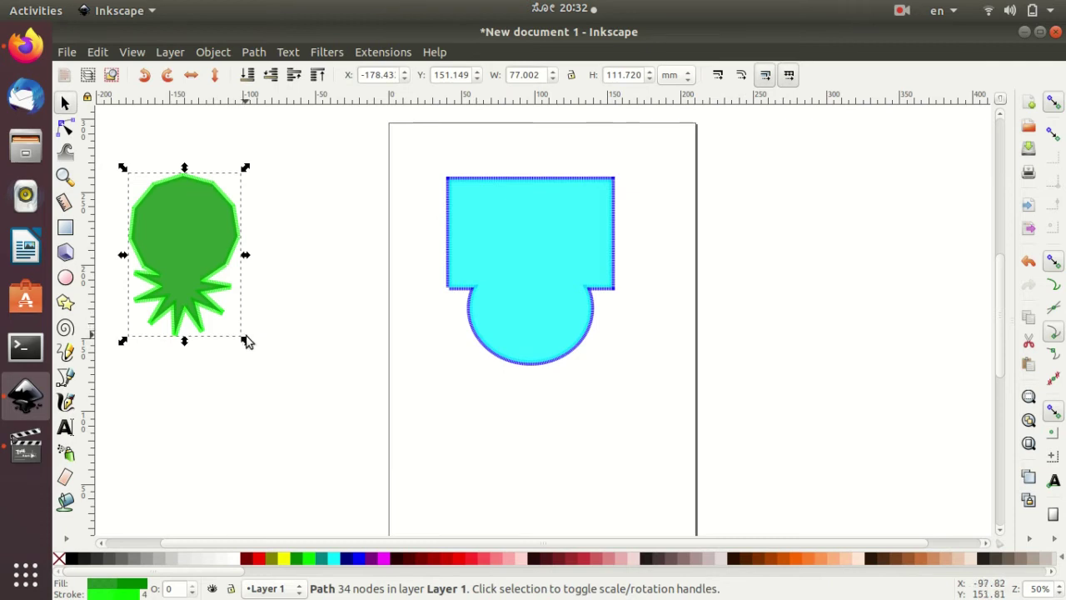
{"action": "mouse_move", "coordinate": [245, 341]}
{"action": "left_mouse_down"}
{"action": "mouse_move", "coordinate": [298, 392]}
{"action": "mouse_move", "coordinate": [307, 419]}
{"action": "left_mouse_up"}
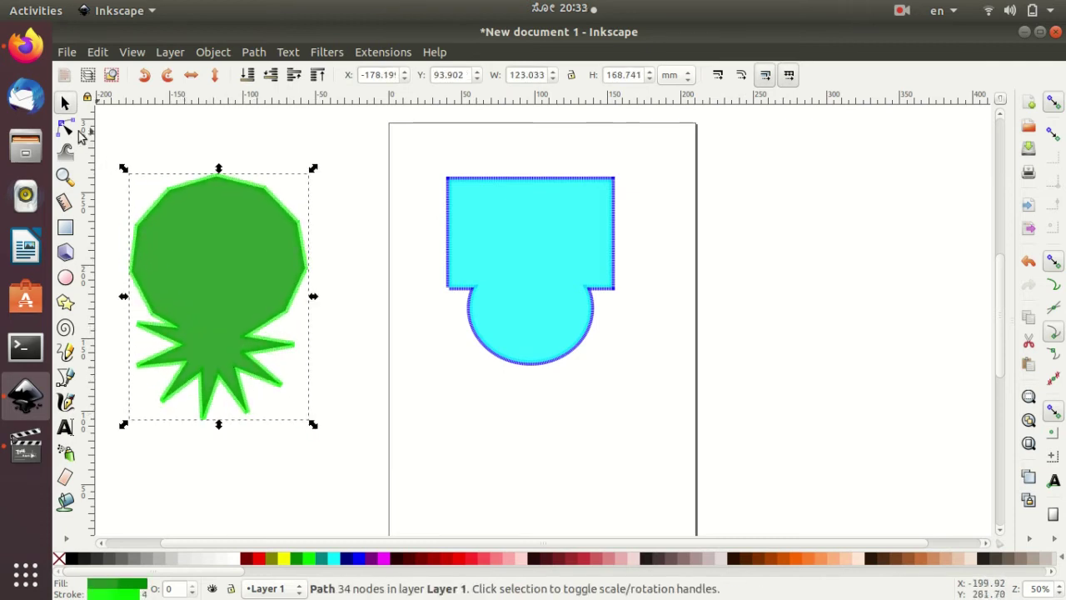
{"action": "left_click", "coordinate": [66, 127]}
Drag inner spike nodes up and pull the top, left and right sides inward into notches.
{"action": "left_click_drag", "start_coordinate": [189, 362], "coordinate": [214, 319]}
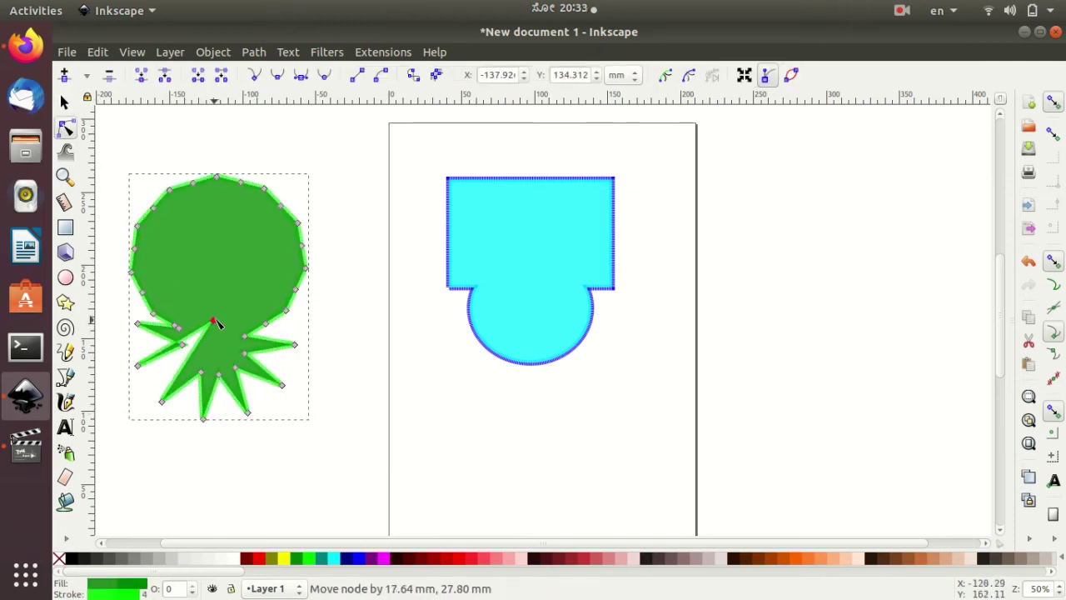
{"action": "left_click_drag", "start_coordinate": [245, 354], "coordinate": [222, 317]}
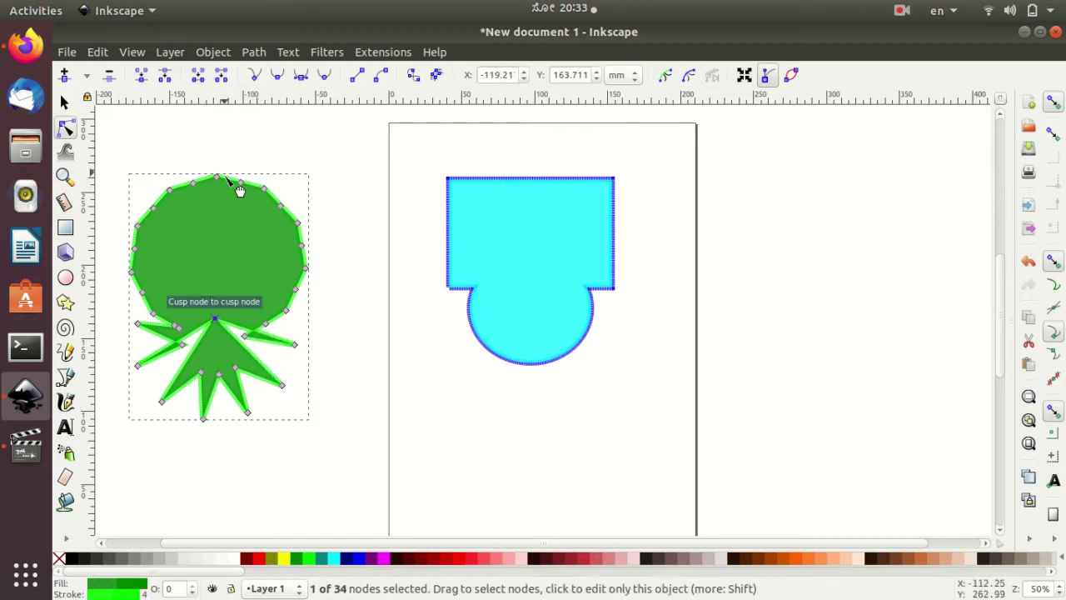
{"action": "left_click_drag", "start_coordinate": [218, 179], "coordinate": [222, 296]}
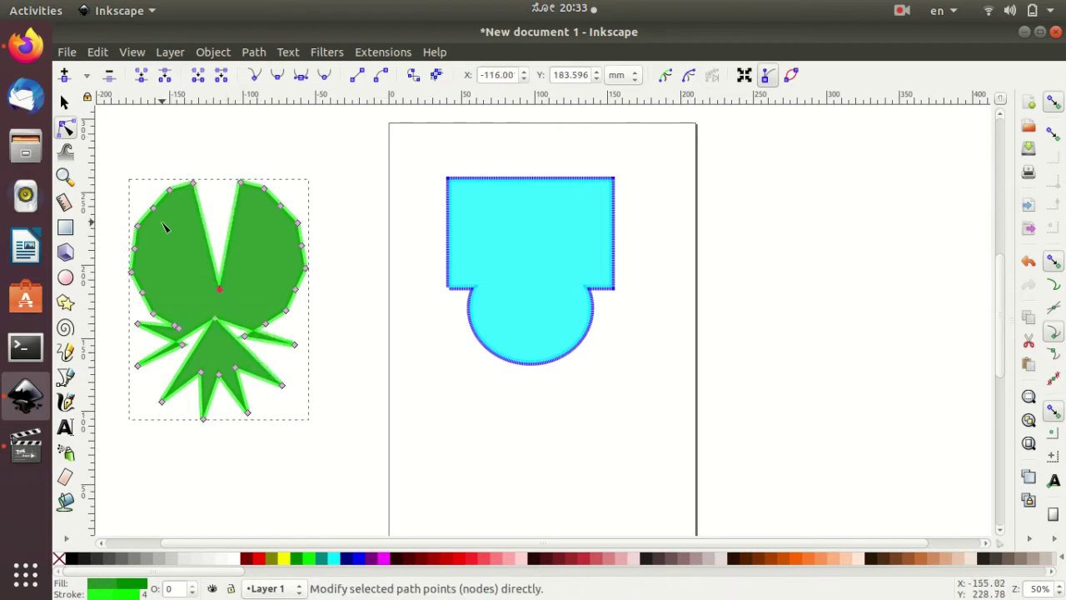
{"action": "left_click_drag", "start_coordinate": [137, 224], "coordinate": [176, 254]}
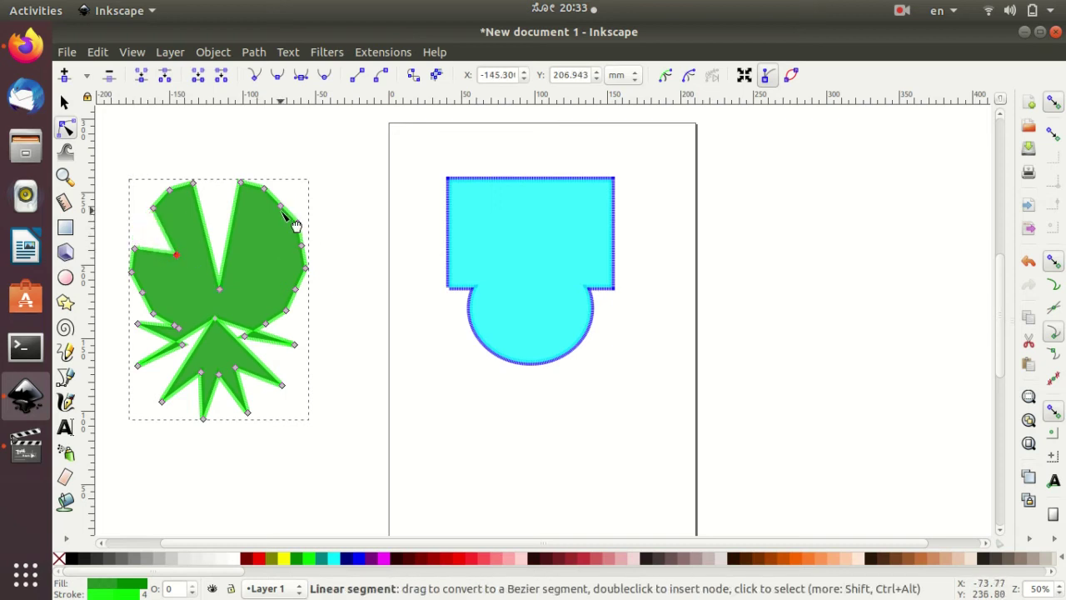
{"action": "left_click_drag", "start_coordinate": [292, 218], "coordinate": [283, 263]}
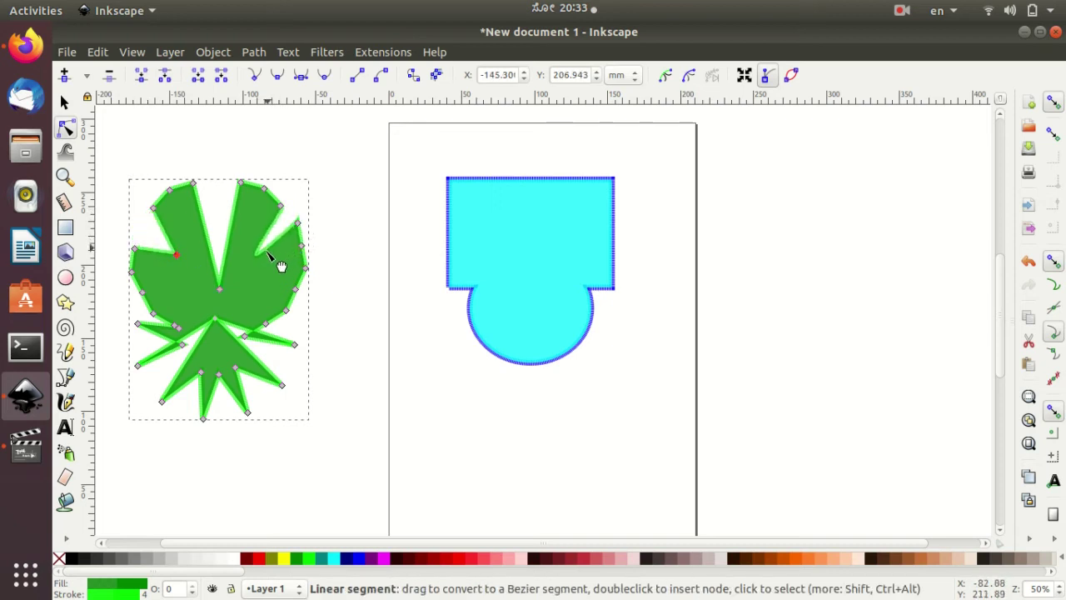
Pull the lower-left and right-side nodes inward, then pick edge nodes and clear the selection.
{"action": "left_click_drag", "start_coordinate": [154, 316], "coordinate": [172, 286]}
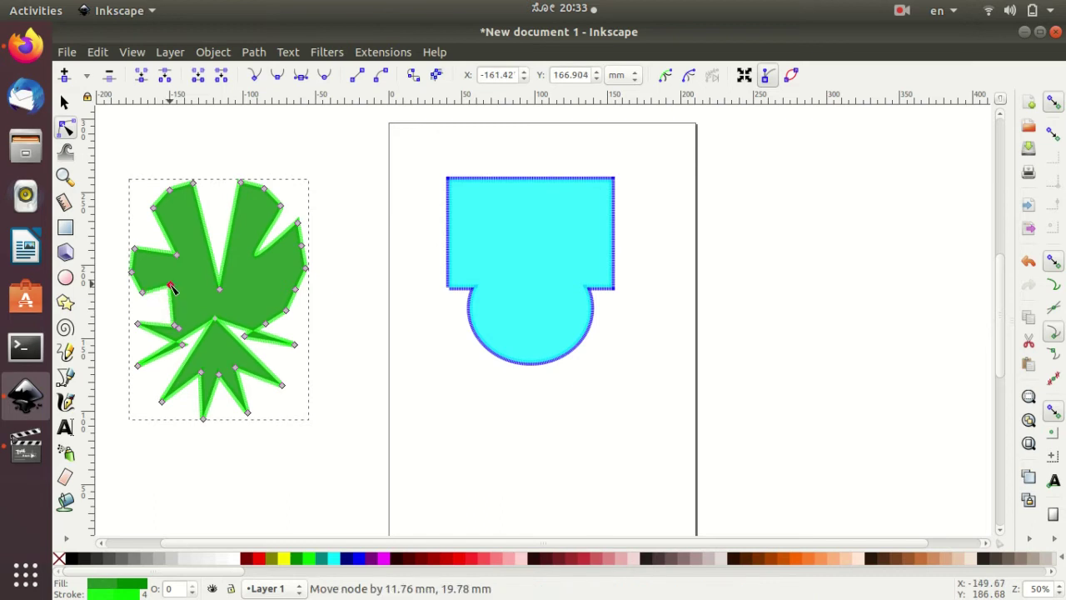
{"action": "left_click_drag", "start_coordinate": [287, 313], "coordinate": [267, 293]}
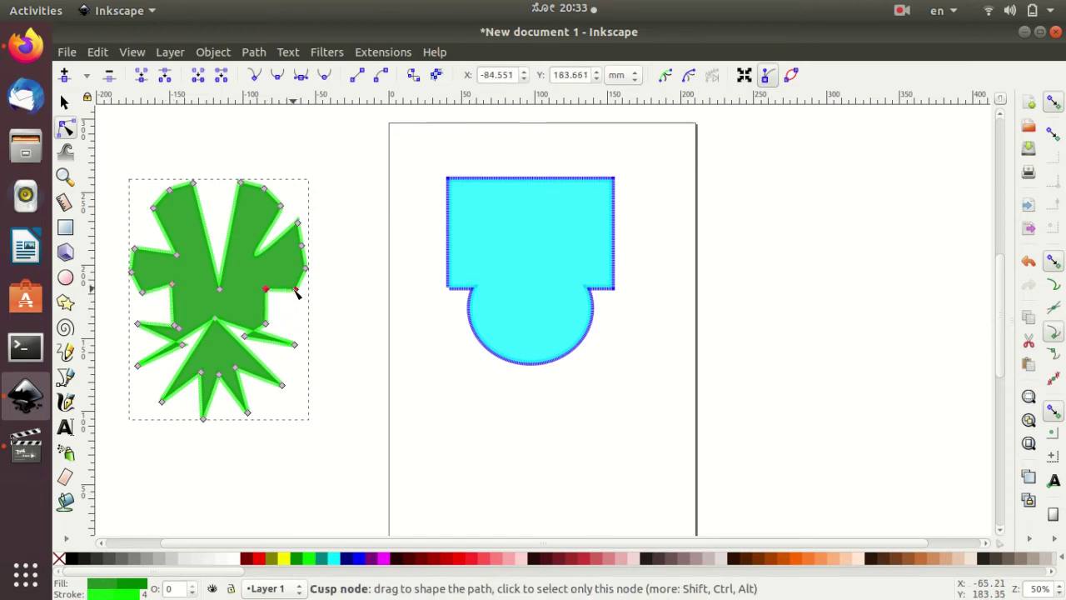
{"action": "left_click", "coordinate": [297, 289]}
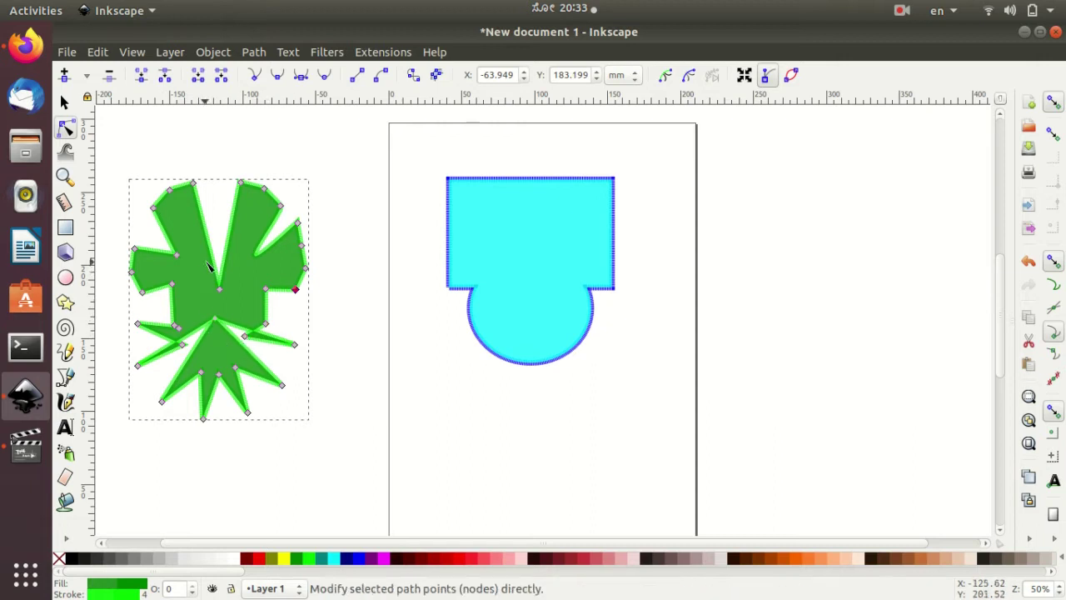
{"action": "left_click", "coordinate": [134, 249]}
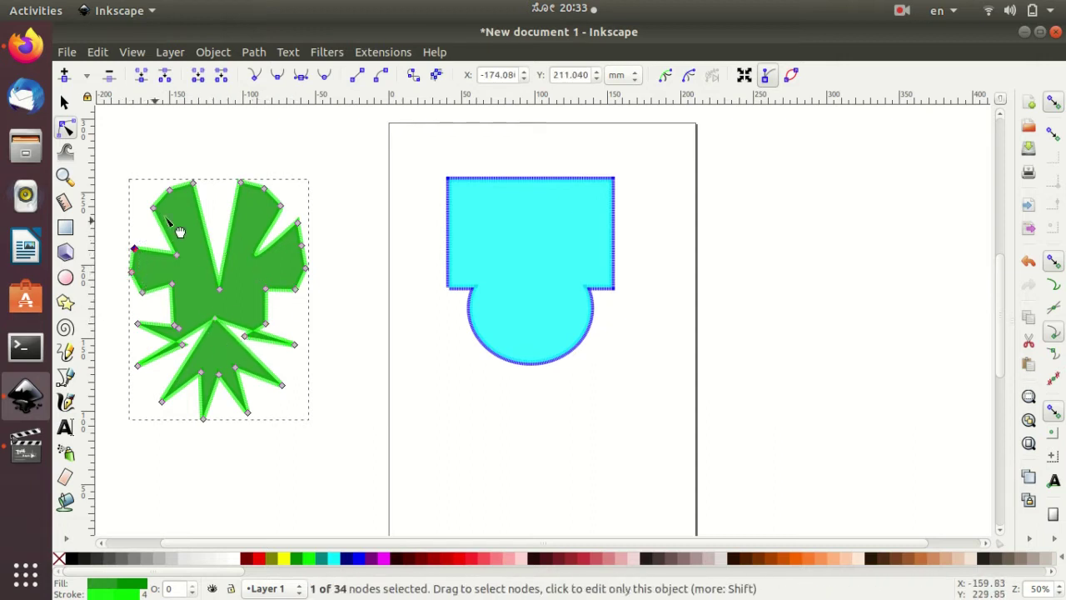
{"action": "left_click", "coordinate": [491, 438]}
{"action": "scroll", "coordinate": [533, 364], "scroll_direction": "down", "scroll_amount": 2}
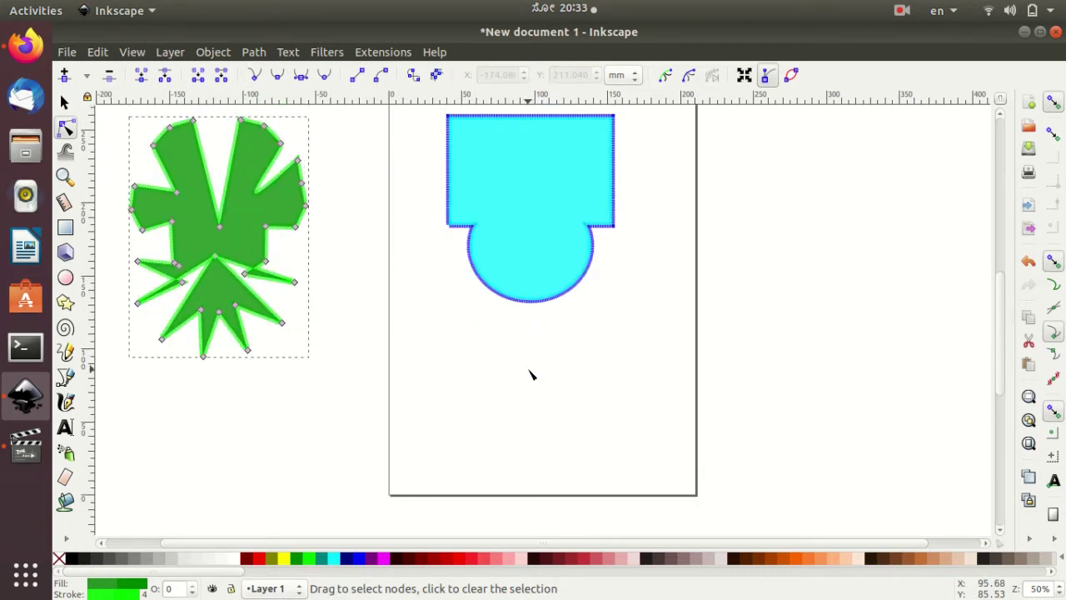
{"action": "scroll", "coordinate": [531, 373], "scroll_direction": "up", "scroll_amount": 2}
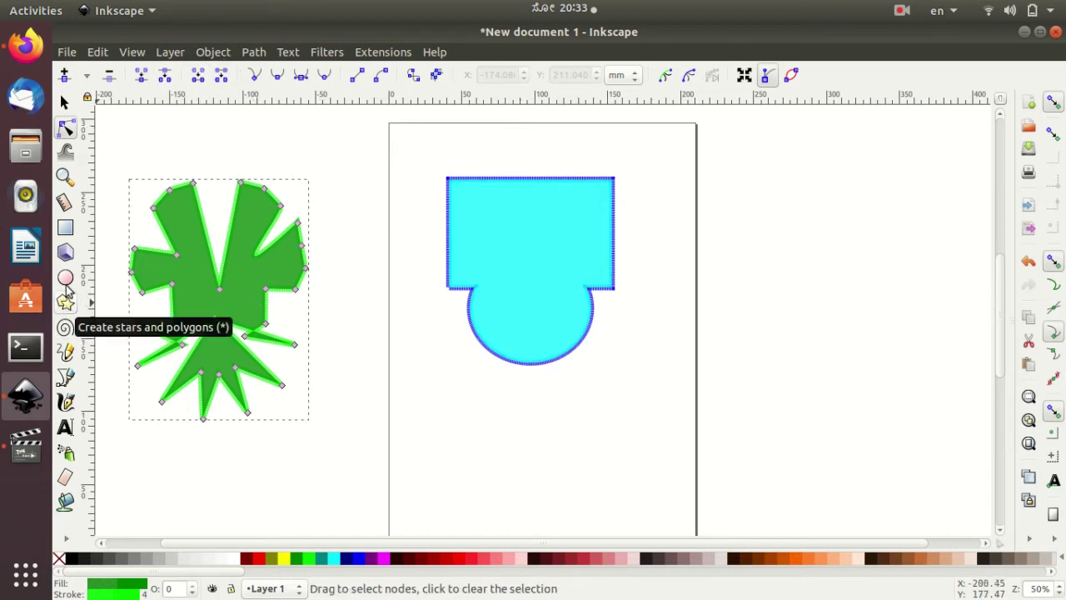
Draw a green rectangle right of the page and an 11-point star over it.
{"action": "left_click", "coordinate": [66, 231]}
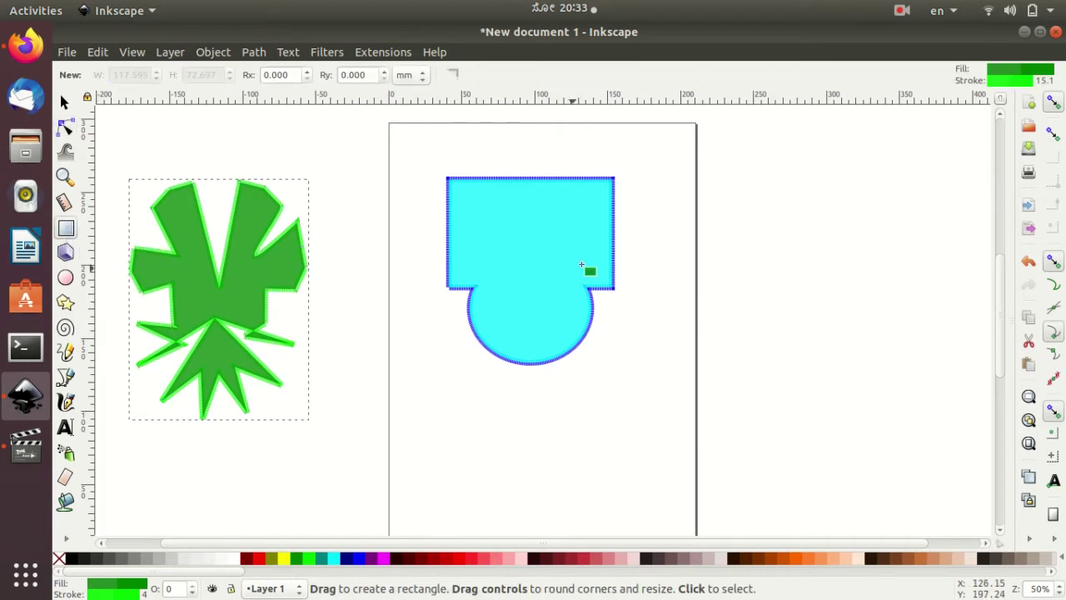
{"action": "left_click_drag", "start_coordinate": [758, 225], "coordinate": [913, 329]}
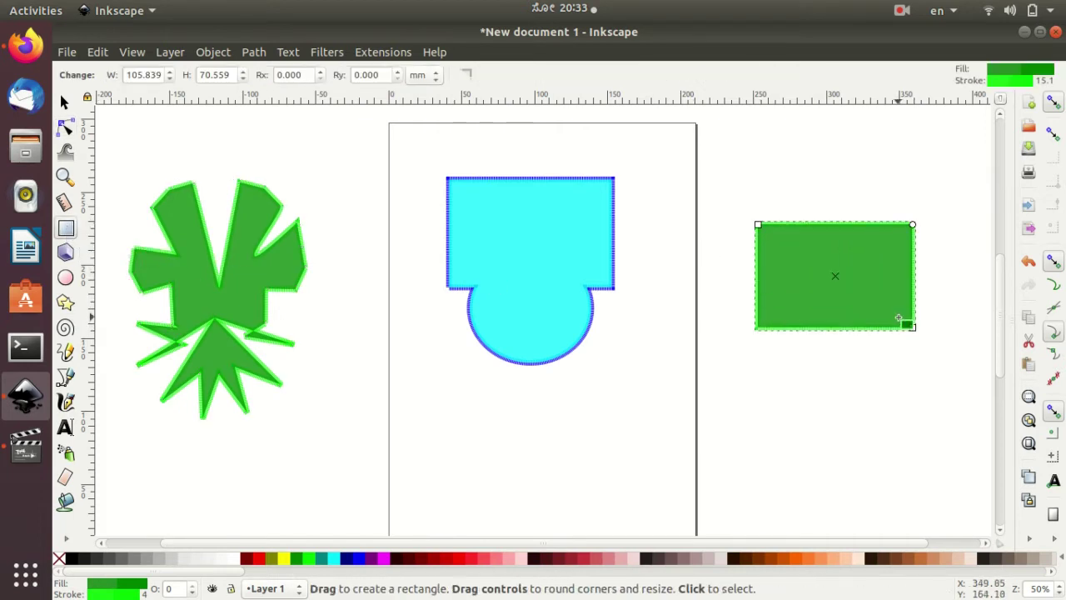
{"action": "left_click", "coordinate": [66, 304]}
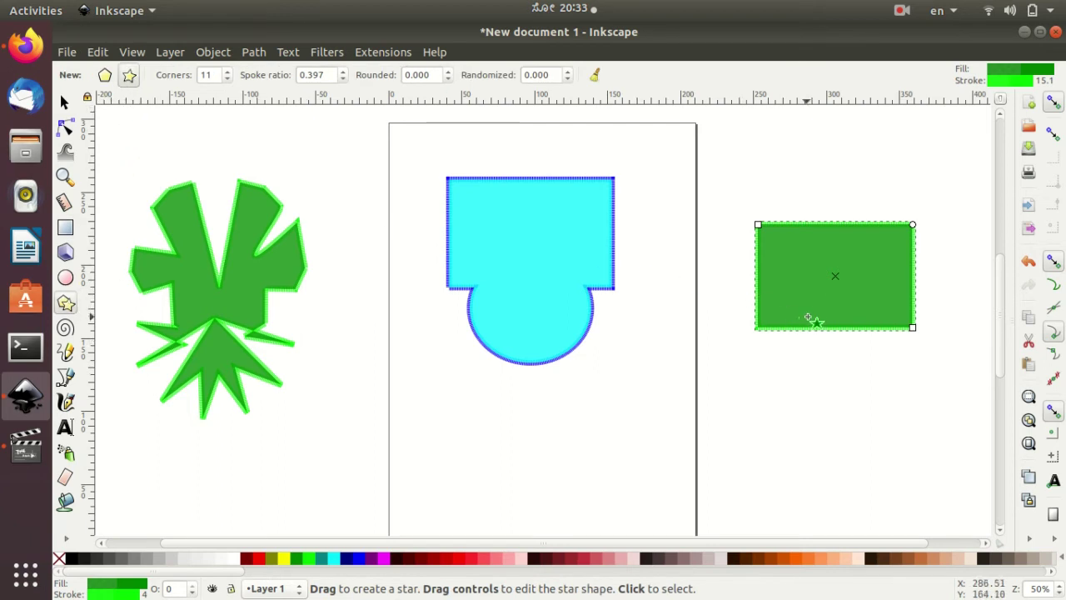
{"action": "left_click_drag", "start_coordinate": [810, 314], "coordinate": [853, 360]}
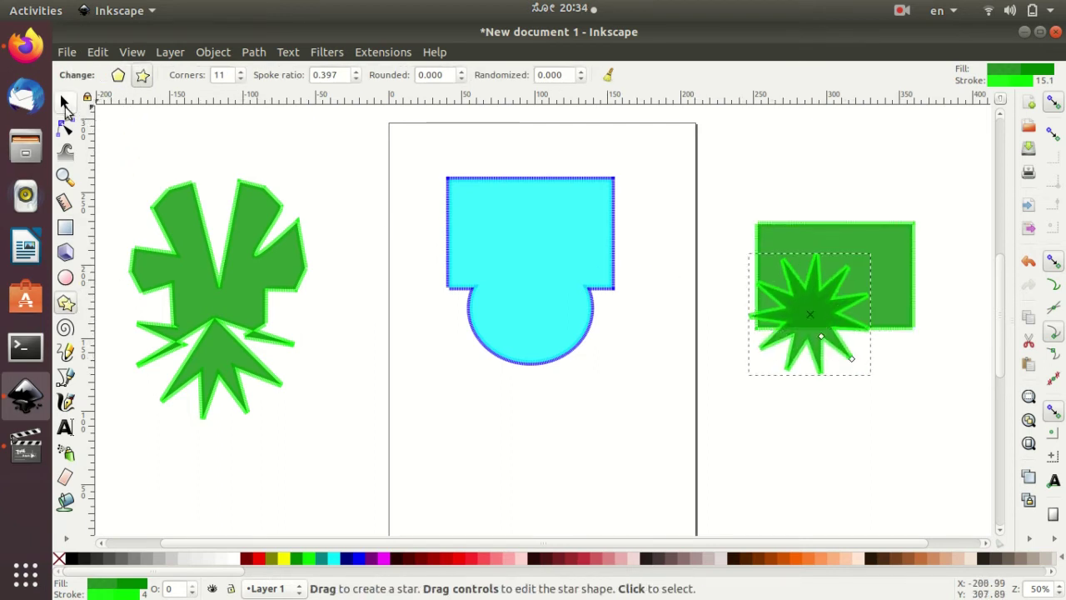
Move the star over the rectangle's bottom edge, colour it red, and select both shapes.
{"action": "left_click", "coordinate": [64, 102]}
{"action": "left_click_drag", "start_coordinate": [815, 303], "coordinate": [837, 343]}
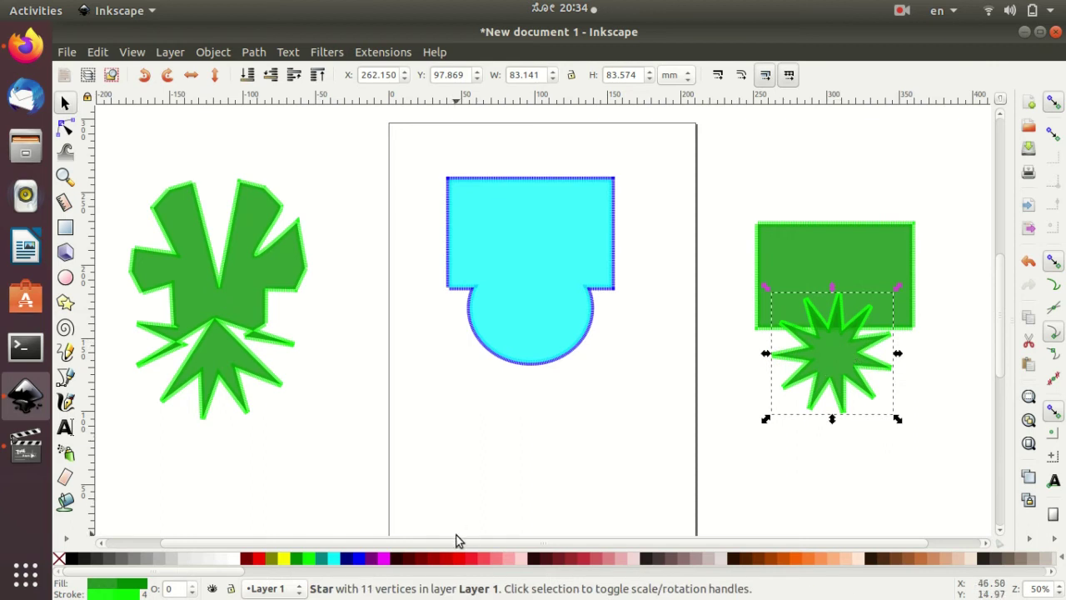
{"action": "left_click", "coordinate": [443, 563]}
{"action": "left_click", "coordinate": [940, 441]}
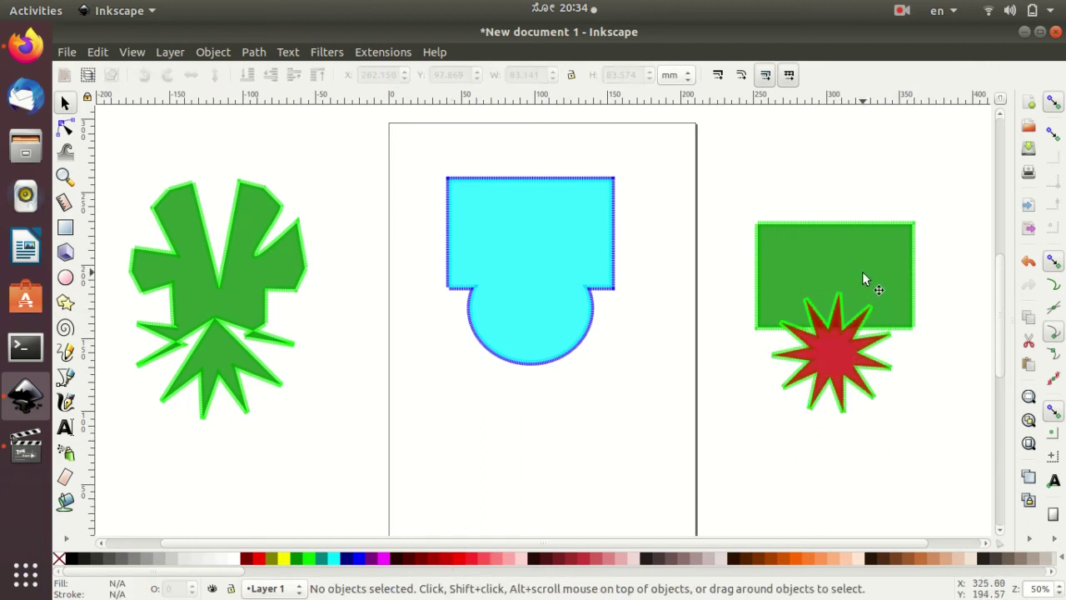
{"action": "left_click_drag", "start_coordinate": [831, 343], "coordinate": [835, 316]}
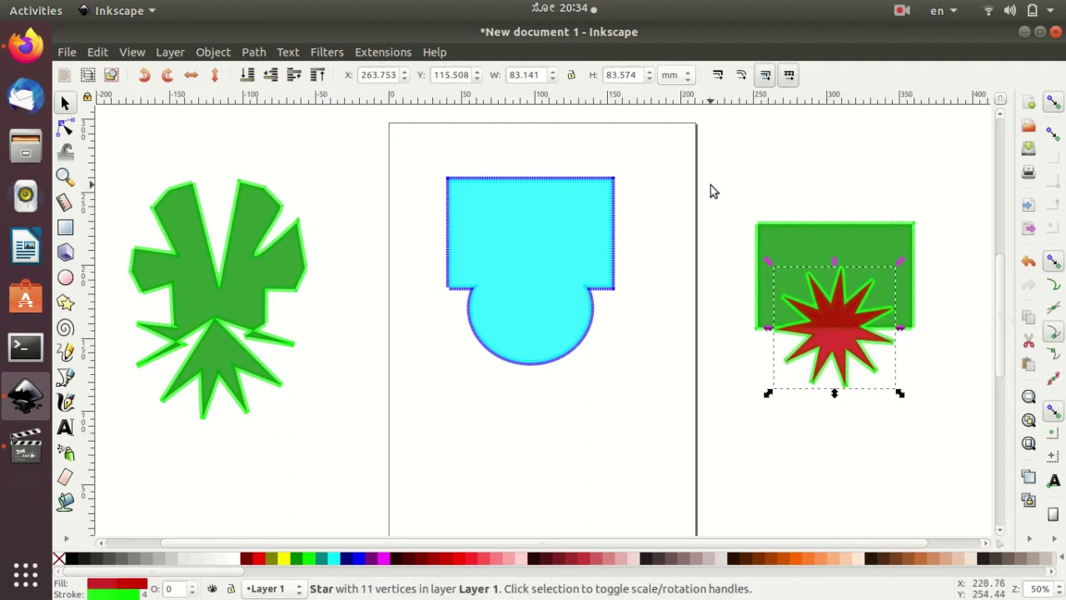
{"action": "mouse_move", "coordinate": [711, 185]}
{"action": "left_mouse_down"}
{"action": "mouse_move", "coordinate": [924, 374]}
{"action": "mouse_move", "coordinate": [969, 432]}
{"action": "left_mouse_up"}
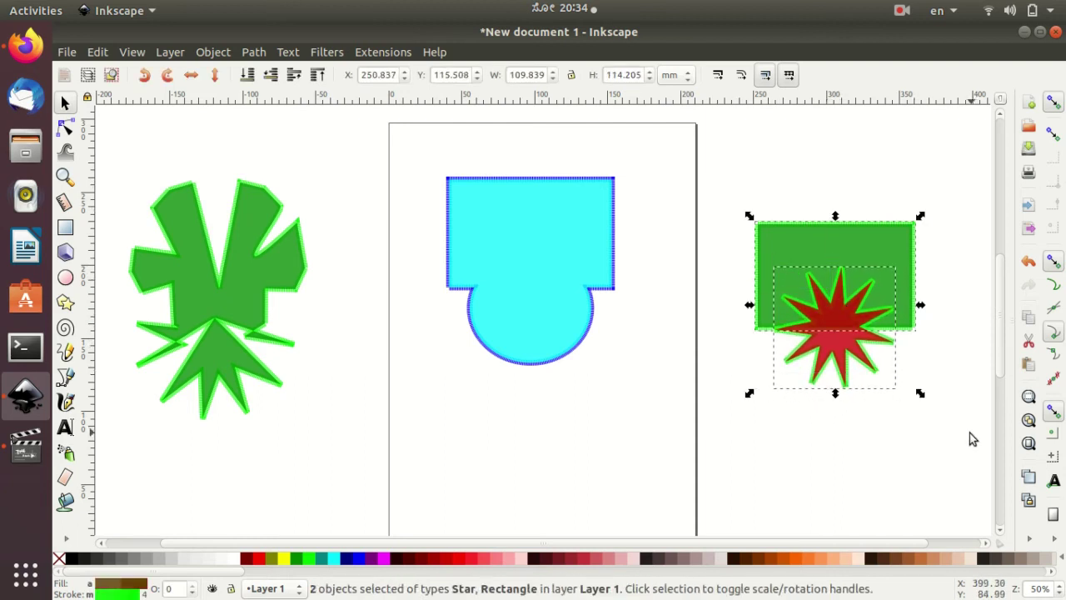
Subtract the red star from the green rectangle, shift it higher and give it a red outline.
{"action": "left_click", "coordinate": [267, 53]}
{"action": "left_click", "coordinate": [316, 171]}
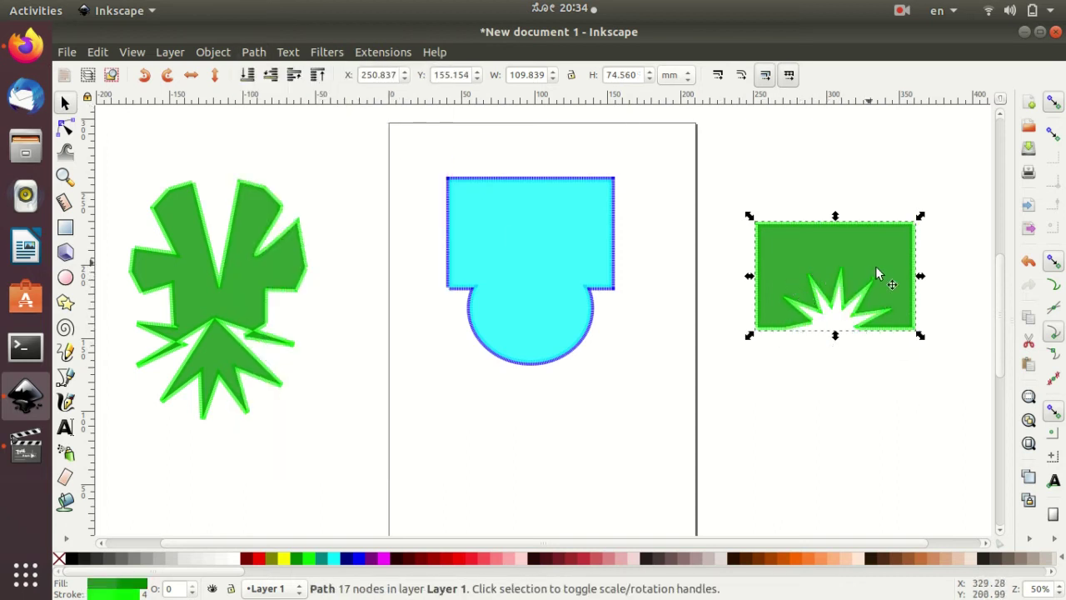
{"action": "mouse_move", "coordinate": [858, 250]}
{"action": "left_mouse_down"}
{"action": "mouse_move", "coordinate": [588, 189]}
{"action": "mouse_move", "coordinate": [328, 191]}
{"action": "mouse_move", "coordinate": [488, 185]}
{"action": "mouse_move", "coordinate": [831, 212]}
{"action": "mouse_move", "coordinate": [619, 203]}
{"action": "mouse_move", "coordinate": [554, 190]}
{"action": "mouse_move", "coordinate": [547, 165]}
{"action": "mouse_move", "coordinate": [535, 162]}
{"action": "mouse_move", "coordinate": [853, 200]}
{"action": "left_mouse_up"}
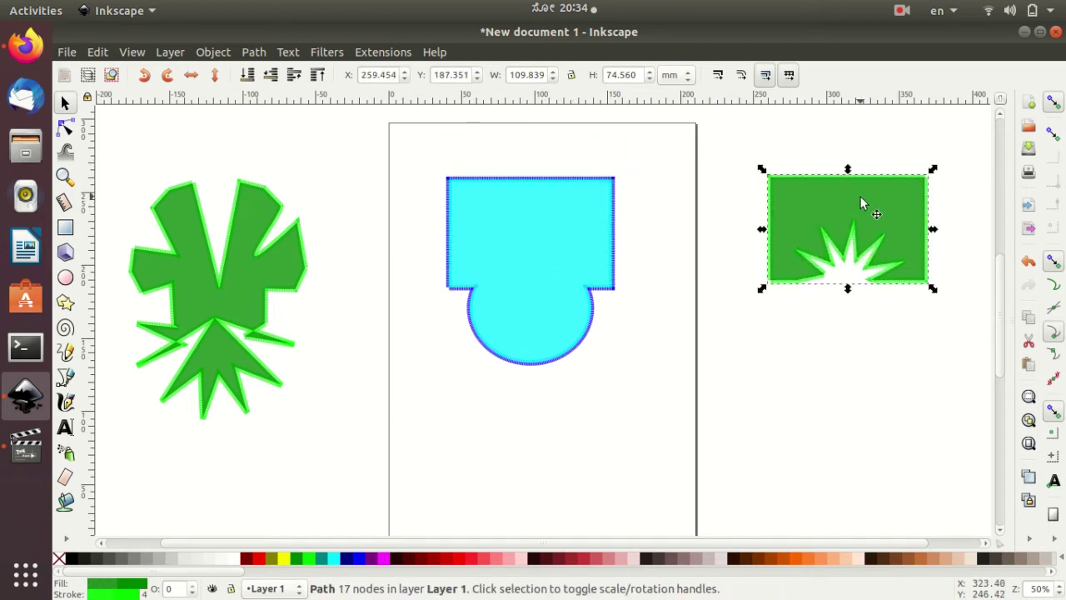
{"action": "left_click", "coordinate": [445, 563], "text": "shift"}
{"action": "left_click", "coordinate": [898, 421]}
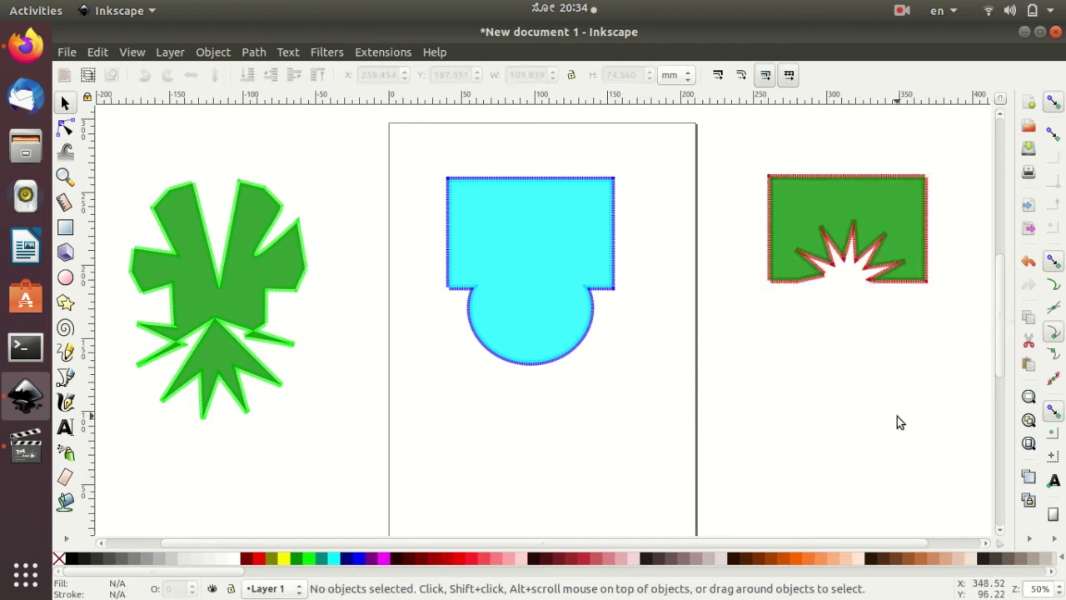
{"action": "left_click", "coordinate": [853, 255]}
Enlarge the cut-out rectangle and pull the starburst's left point upward.
{"action": "left_click_drag", "start_coordinate": [761, 288], "coordinate": [737, 329]}
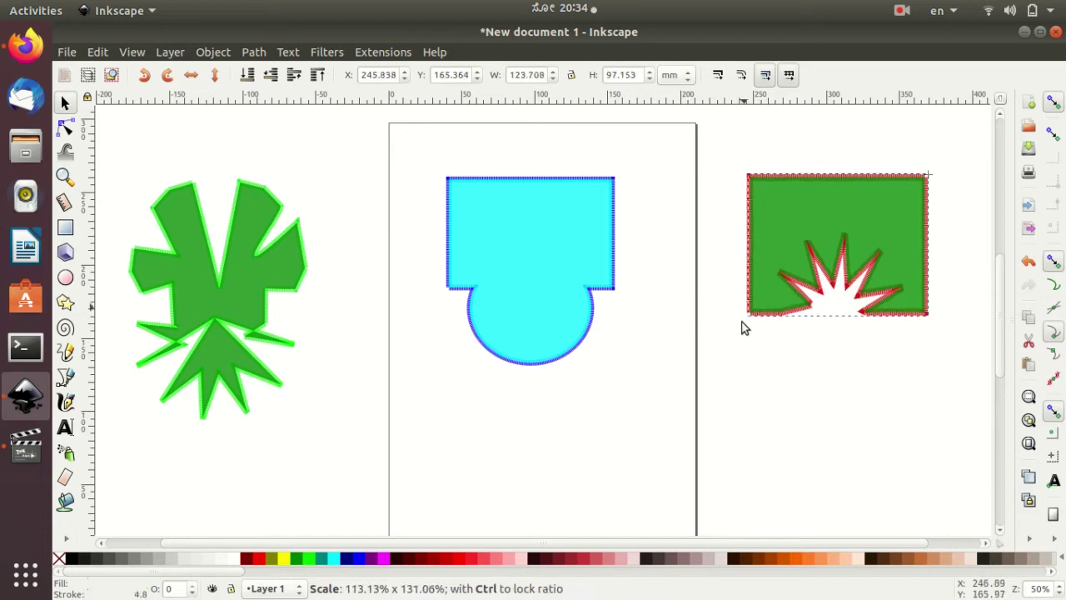
{"action": "left_click", "coordinate": [67, 128]}
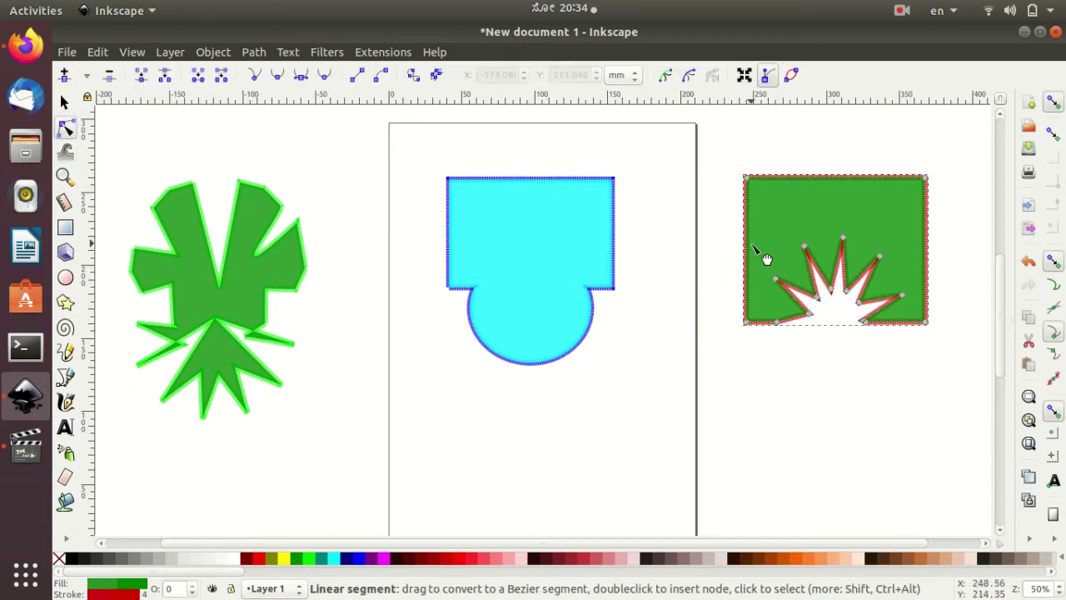
{"action": "mouse_move", "coordinate": [774, 278]}
{"action": "left_mouse_down"}
{"action": "mouse_move", "coordinate": [775, 250]}
{"action": "mouse_move", "coordinate": [806, 227]}
{"action": "mouse_move", "coordinate": [850, 225]}
{"action": "left_mouse_up"}
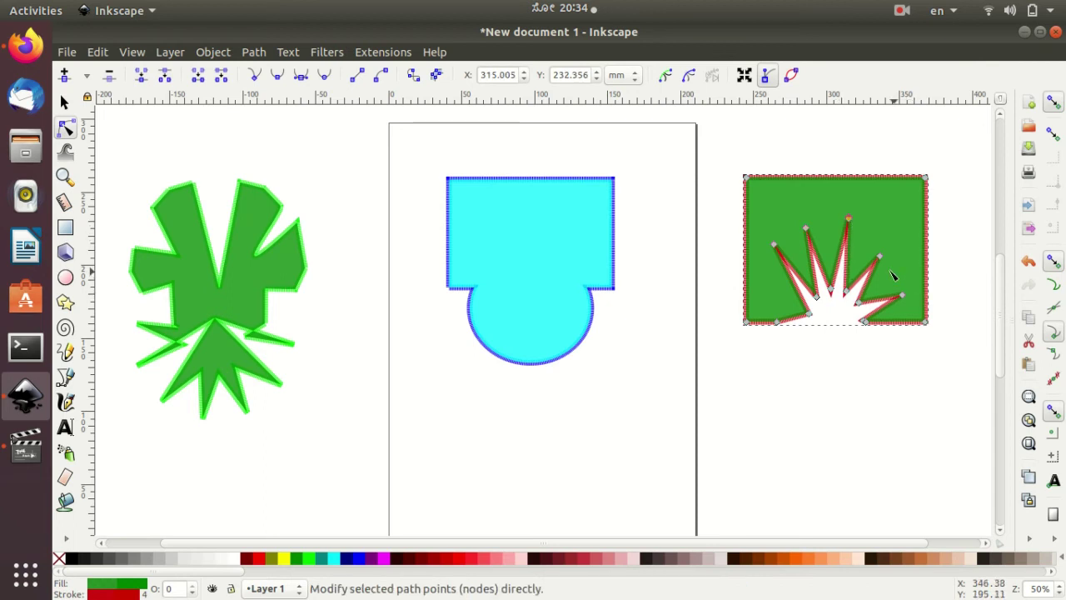
Draw a red ellipse below the cyan shape and an 11-corner polygon above it.
{"action": "left_click", "coordinate": [66, 278]}
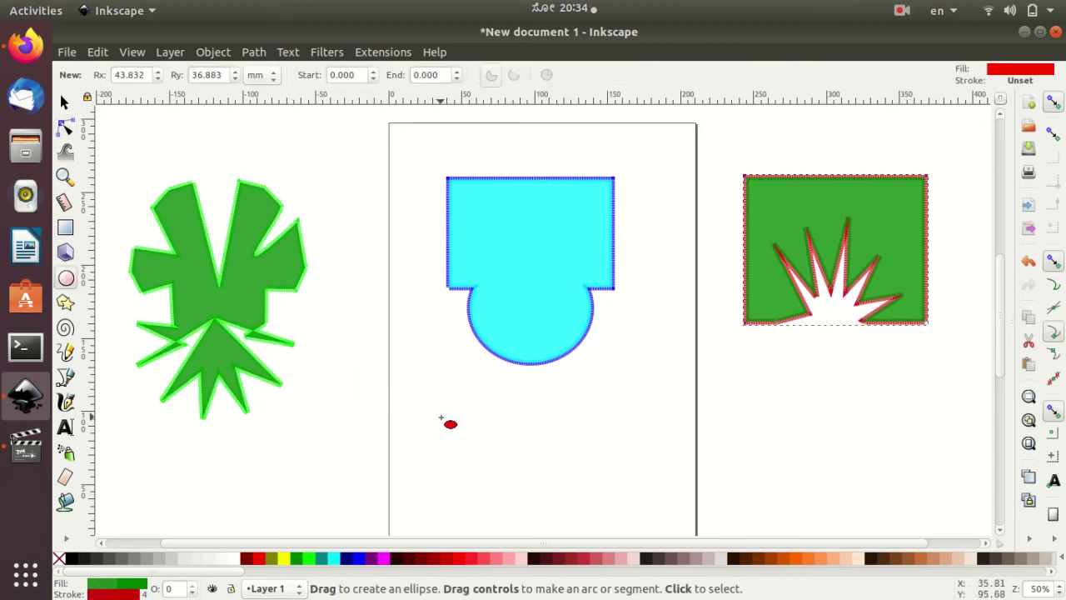
{"action": "left_click_drag", "start_coordinate": [444, 417], "coordinate": [611, 509]}
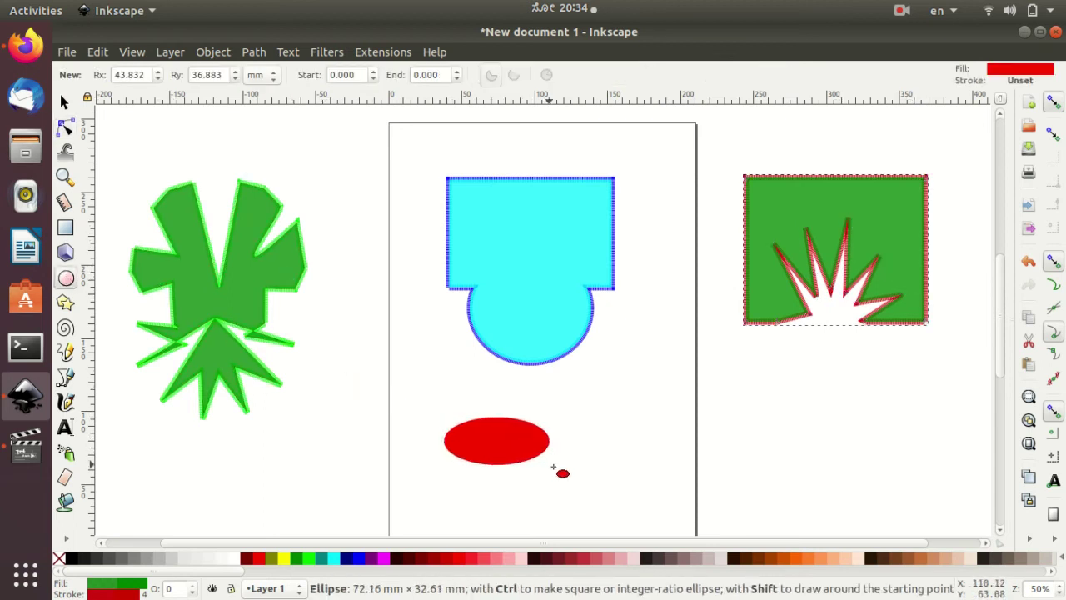
{"action": "left_click", "coordinate": [66, 303]}
{"action": "left_click", "coordinate": [105, 75]}
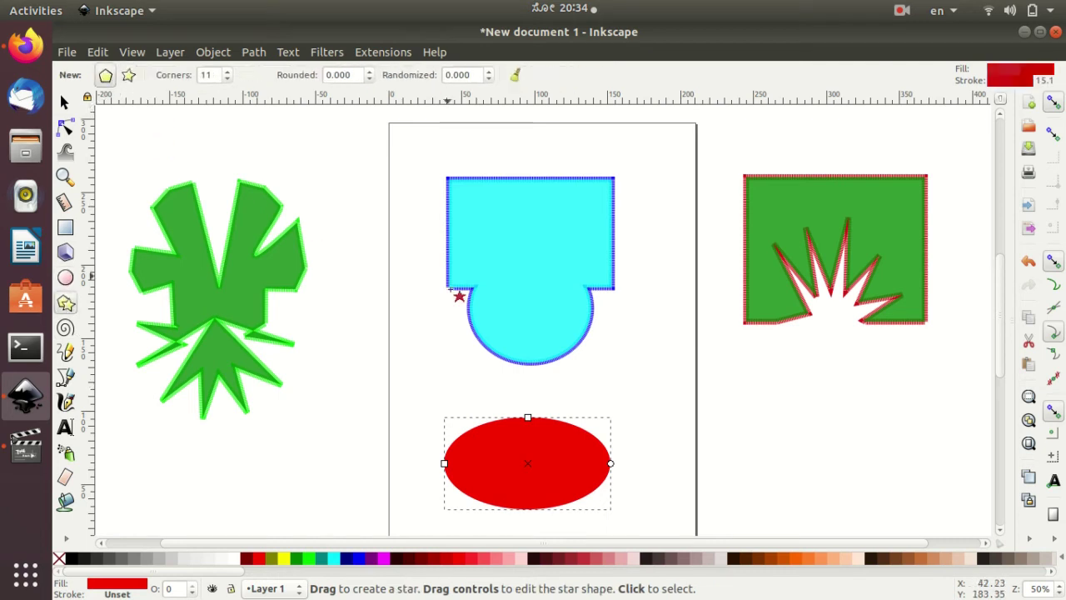
{"action": "left_click_drag", "start_coordinate": [472, 389], "coordinate": [509, 428]}
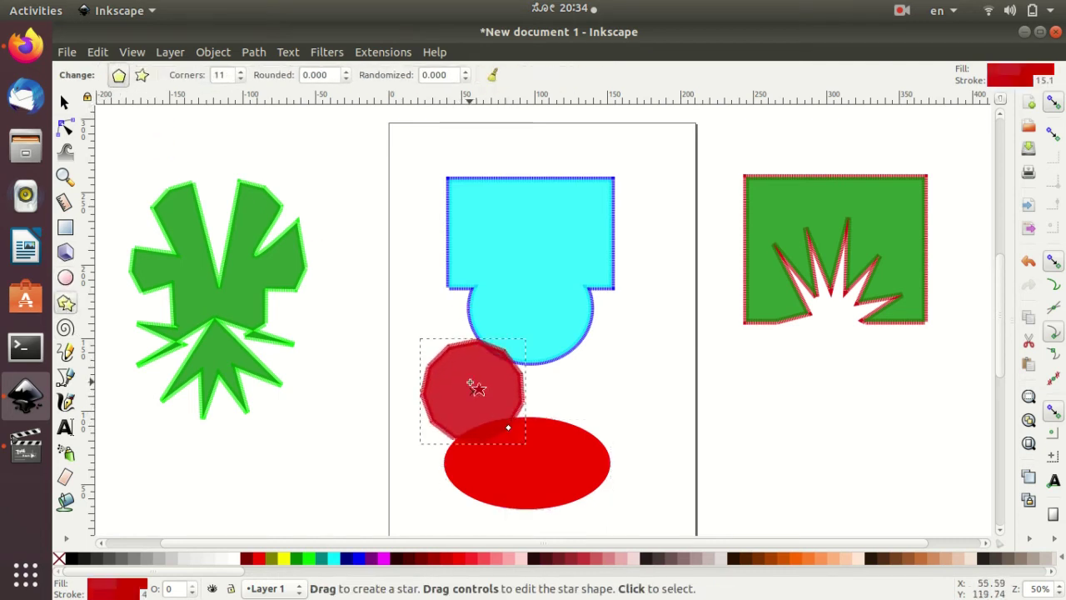
{"action": "left_click_drag", "start_coordinate": [471, 381], "coordinate": [517, 417]}
{"action": "key", "text": "Escape"}
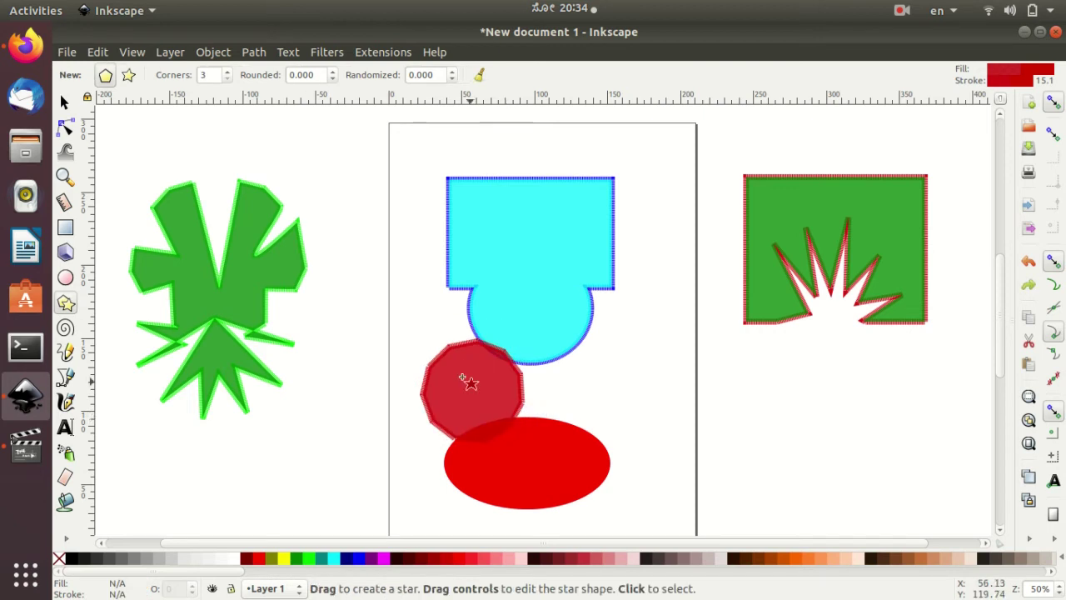
Move the polygon onto the ellipse's top and subtract it with Path > Difference.
{"action": "left_click", "coordinate": [66, 102]}
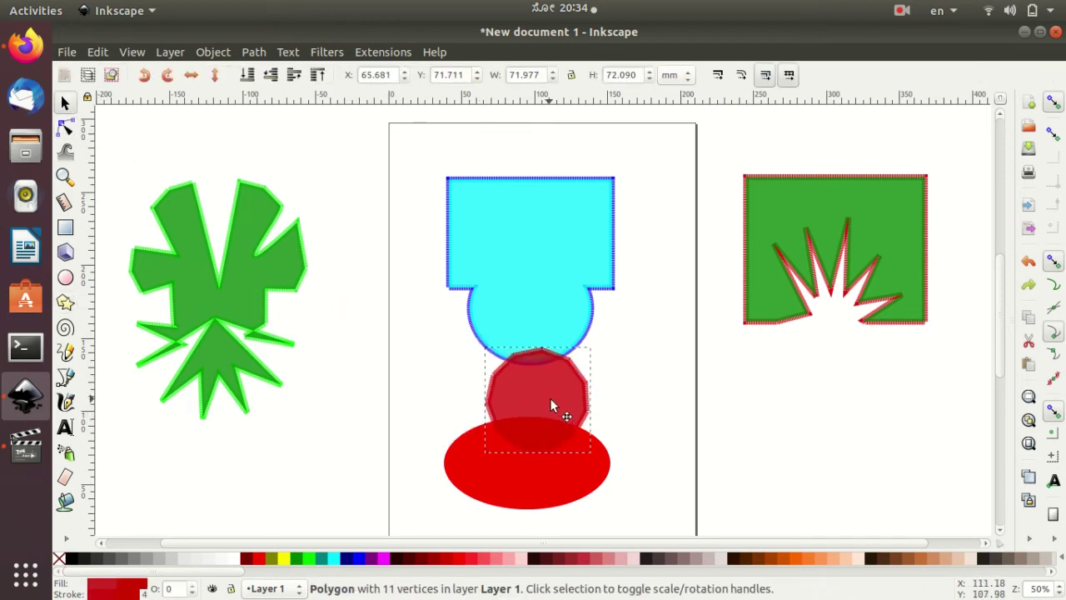
{"action": "left_click_drag", "start_coordinate": [482, 398], "coordinate": [539, 411]}
{"action": "mouse_move", "coordinate": [444, 342]}
{"action": "left_mouse_down"}
{"action": "mouse_move", "coordinate": [678, 537]}
{"action": "mouse_move", "coordinate": [659, 511]}
{"action": "left_mouse_up"}
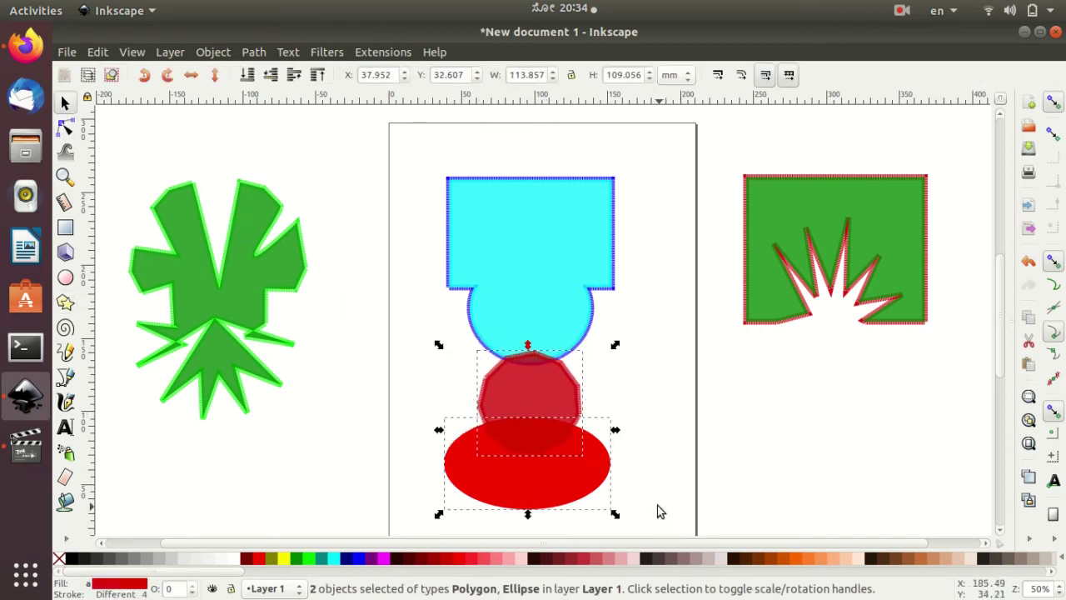
{"action": "left_click", "coordinate": [253, 52]}
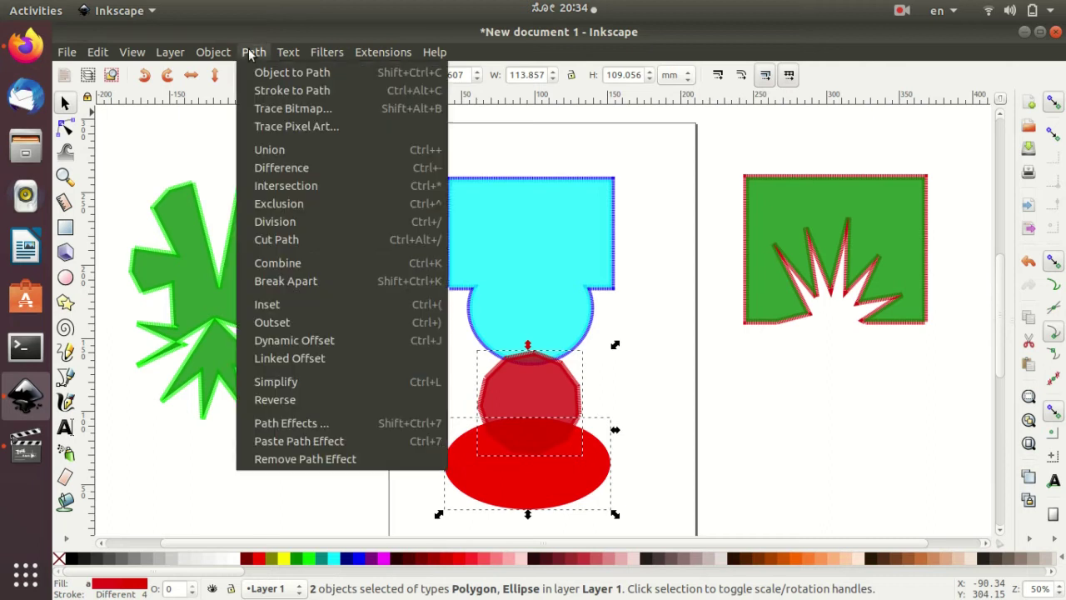
{"action": "left_click", "coordinate": [336, 173]}
{"action": "left_click", "coordinate": [647, 393]}
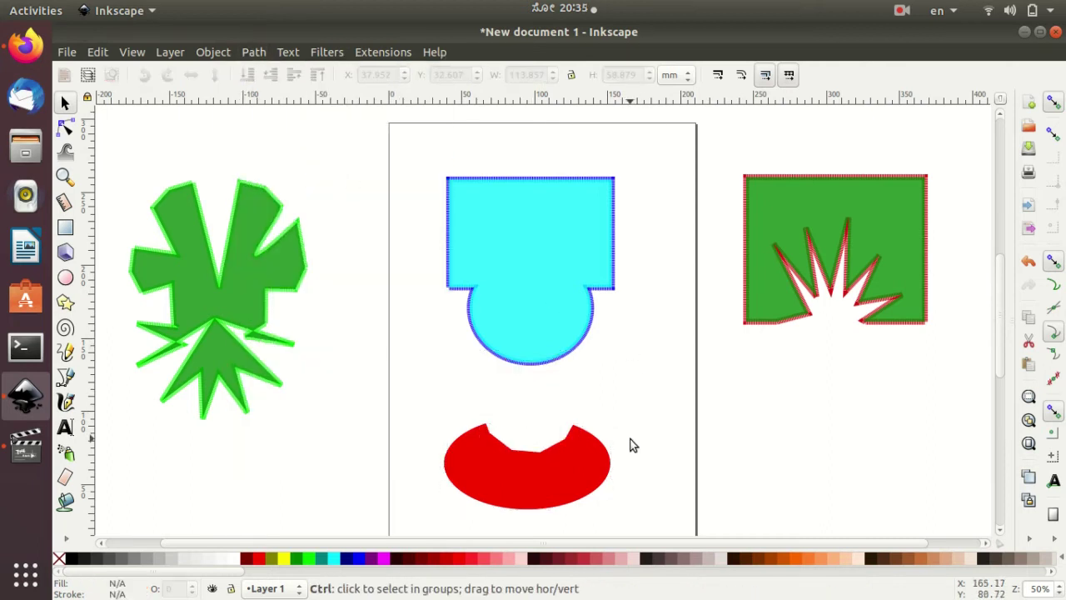
Give the notched red shape a thin yellow outline.
{"action": "scroll", "coordinate": [628, 439], "scroll_direction": "up", "scroll_amount": 2}
{"action": "scroll", "coordinate": [630, 445], "scroll_direction": "down", "scroll_amount": 2}
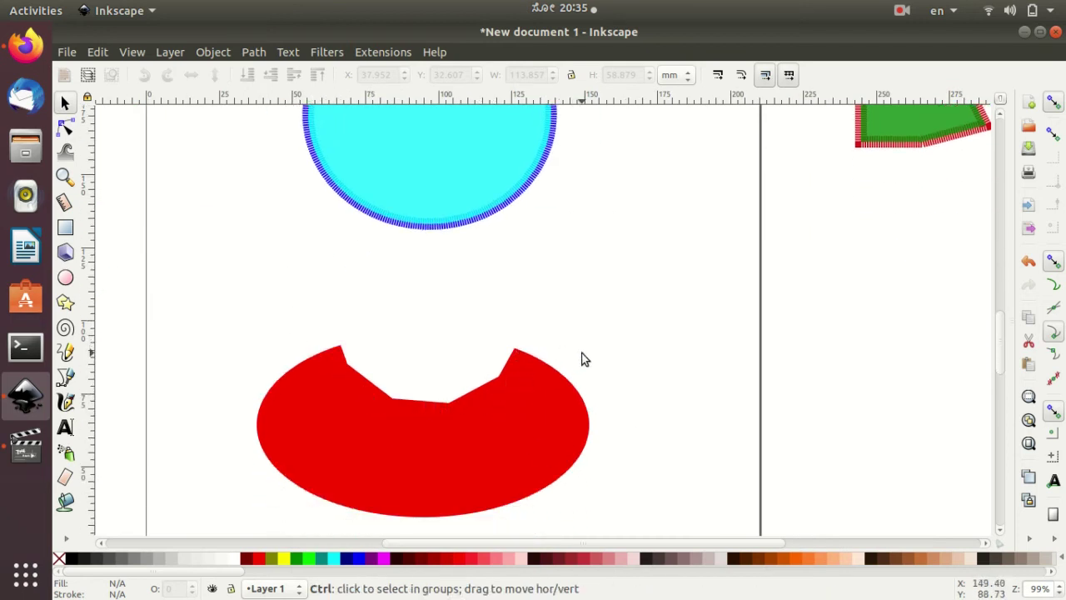
{"action": "scroll", "coordinate": [580, 358], "scroll_direction": "up", "scroll_amount": 1, "text": "ctrl"}
{"action": "scroll", "coordinate": [581, 367], "scroll_direction": "down", "scroll_amount": 3}
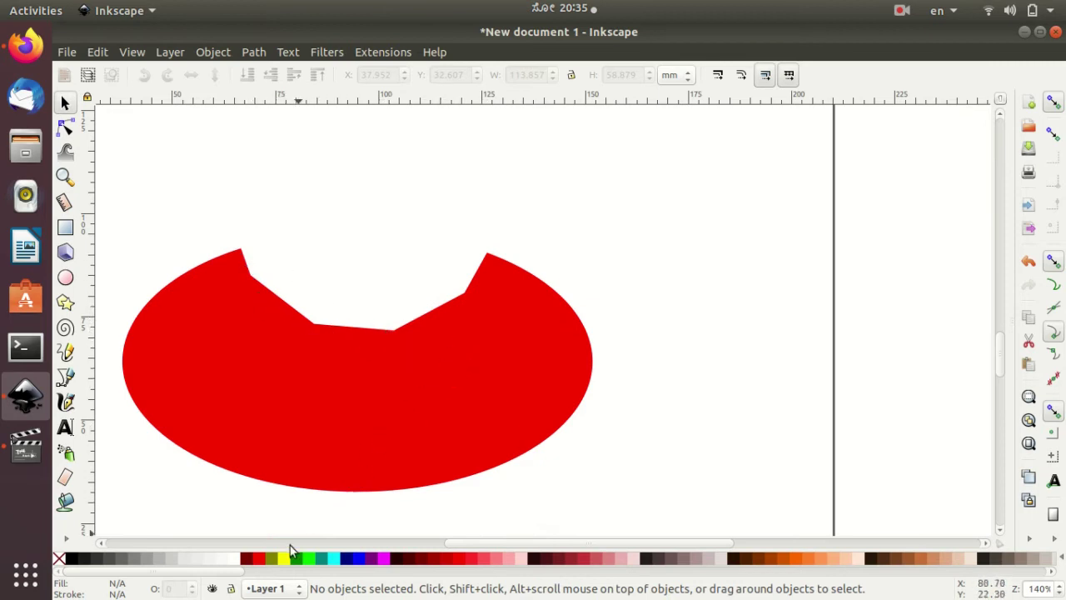
{"action": "key", "text": "shift"}
{"action": "left_click", "coordinate": [323, 452]}
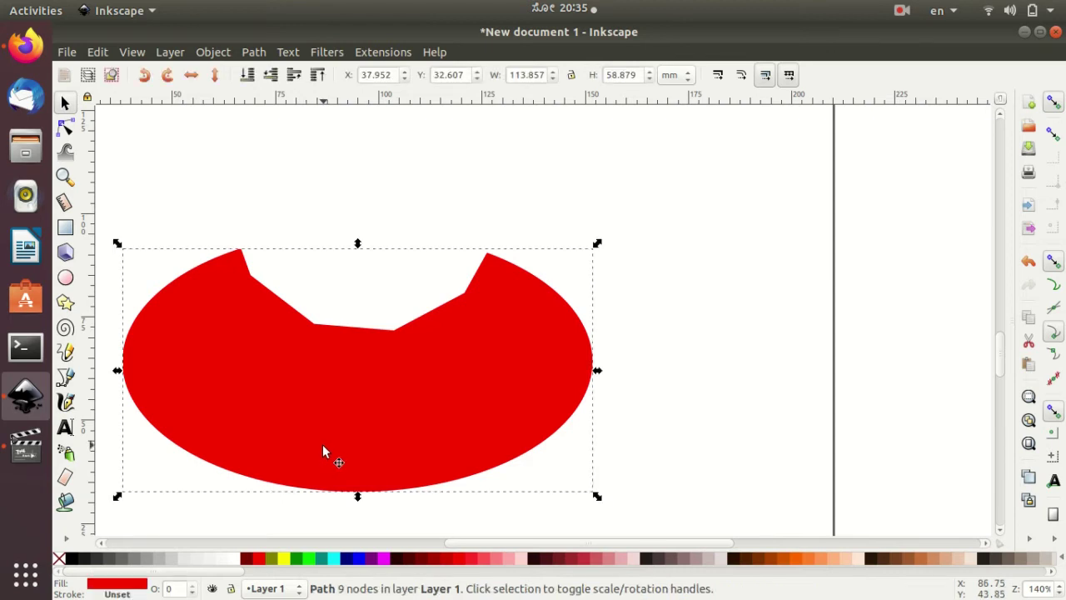
{"action": "left_click", "coordinate": [284, 560], "text": "shift"}
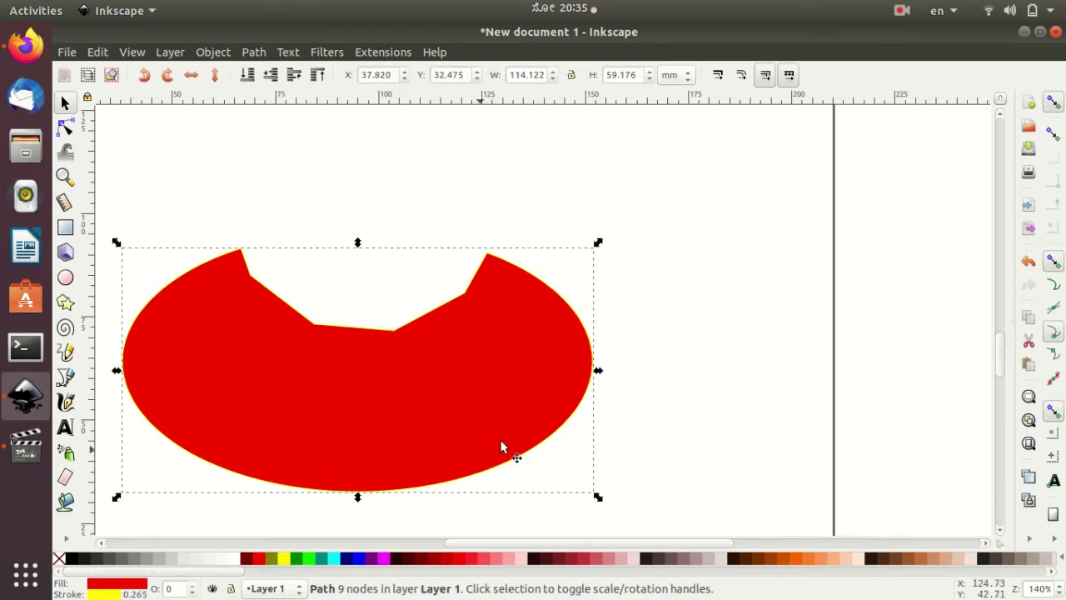
{"action": "left_click", "coordinate": [624, 353]}
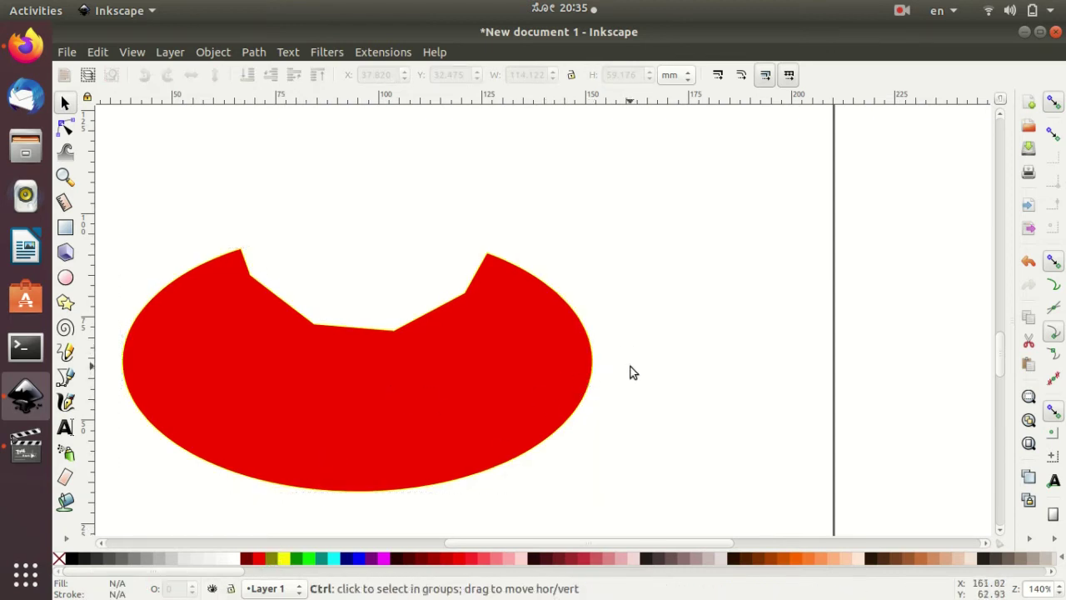
Zoom back out and select the green jagged shape on the left.
{"action": "scroll", "coordinate": [631, 371], "scroll_direction": "down", "scroll_amount": 1, "text": "ctrl"}
{"action": "scroll", "coordinate": [631, 371], "scroll_direction": "down", "scroll_amount": 2, "text": "ctrl"}
{"action": "scroll", "coordinate": [631, 371], "scroll_direction": "down", "scroll_amount": 2, "text": "ctrl"}
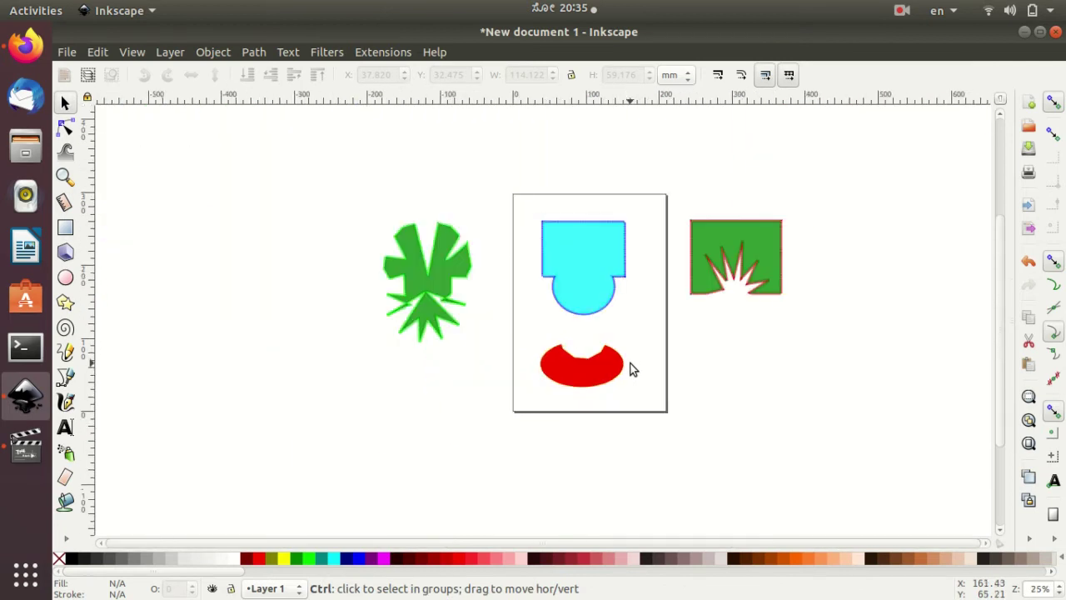
{"action": "scroll", "coordinate": [631, 369], "scroll_direction": "up", "scroll_amount": 1, "text": "ctrl"}
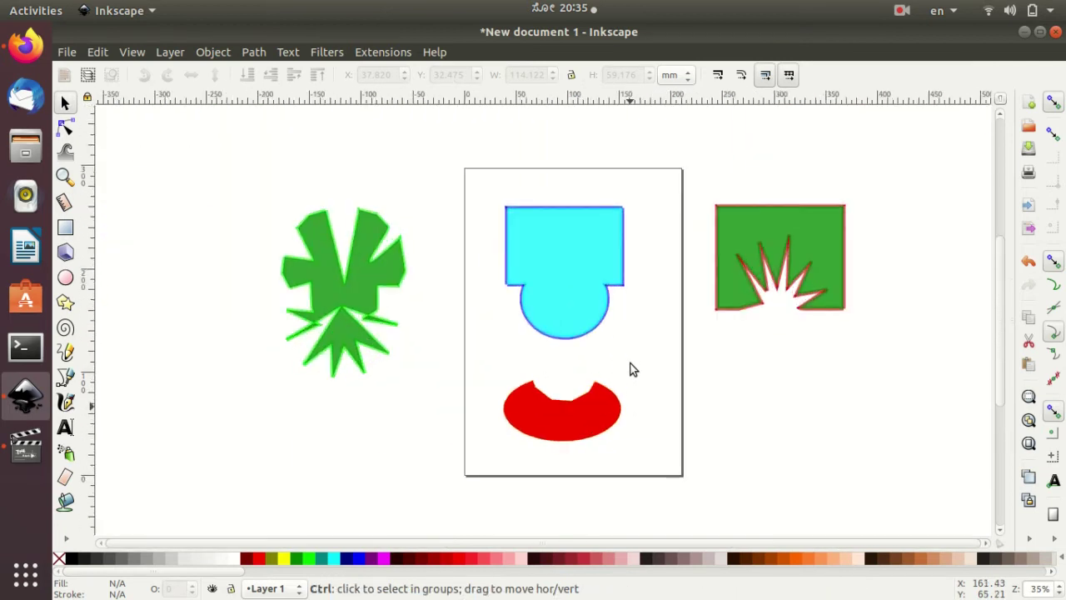
{"action": "scroll", "coordinate": [625, 369], "scroll_direction": "up", "scroll_amount": 1, "text": "ctrl"}
{"action": "left_click", "coordinate": [239, 244]}
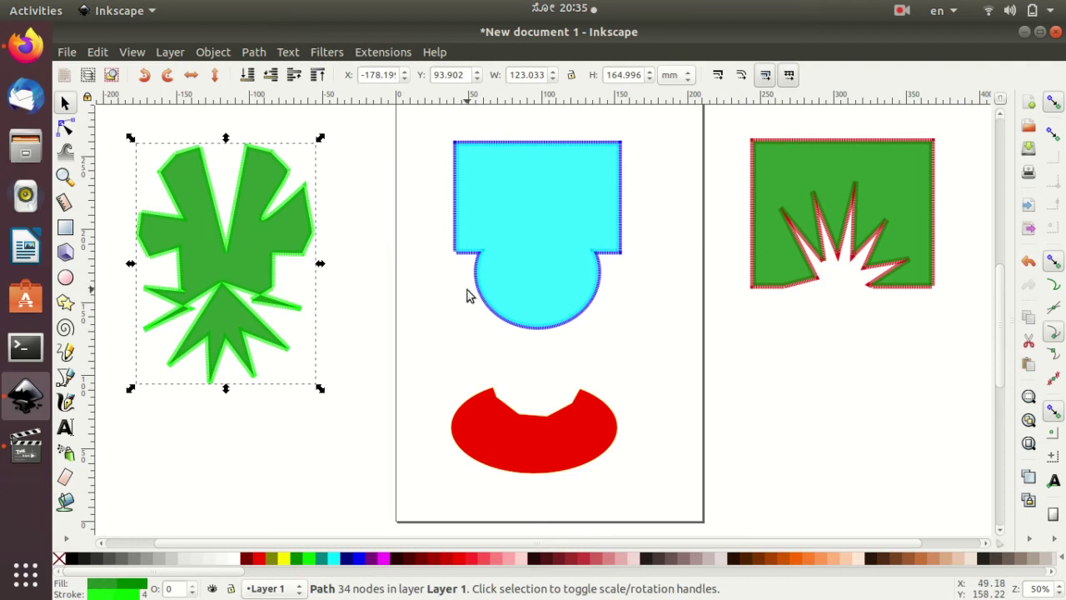
Delete the green jagged shape and draw a red, yellow-outlined rectangle about 95.7 × 62.5 mm in its place.
{"action": "key", "text": "Delete"}
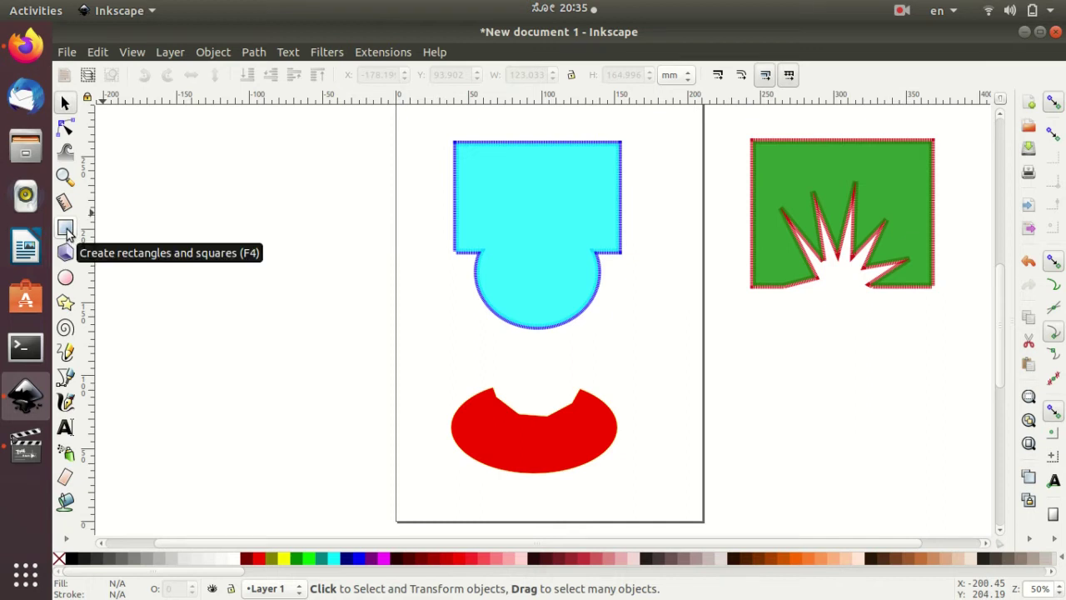
{"action": "left_click", "coordinate": [67, 231]}
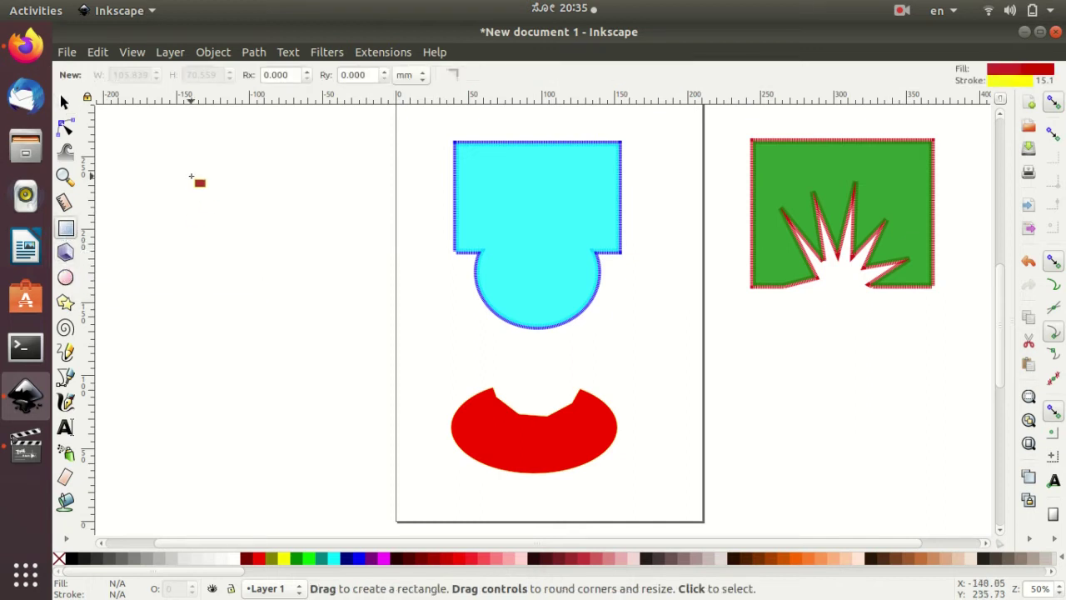
{"action": "left_click_drag", "start_coordinate": [192, 176], "coordinate": [332, 267]}
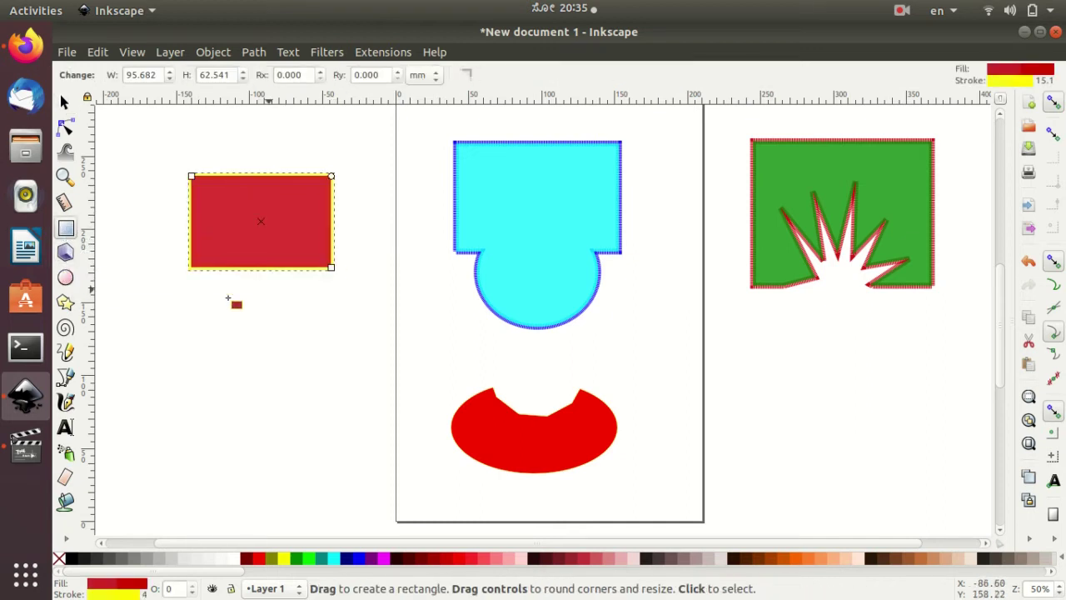
Draw a yellow ellipse overlapping the bottom of the red rectangle.
{"action": "left_click", "coordinate": [67, 280]}
{"action": "left_click_drag", "start_coordinate": [215, 248], "coordinate": [317, 325]}
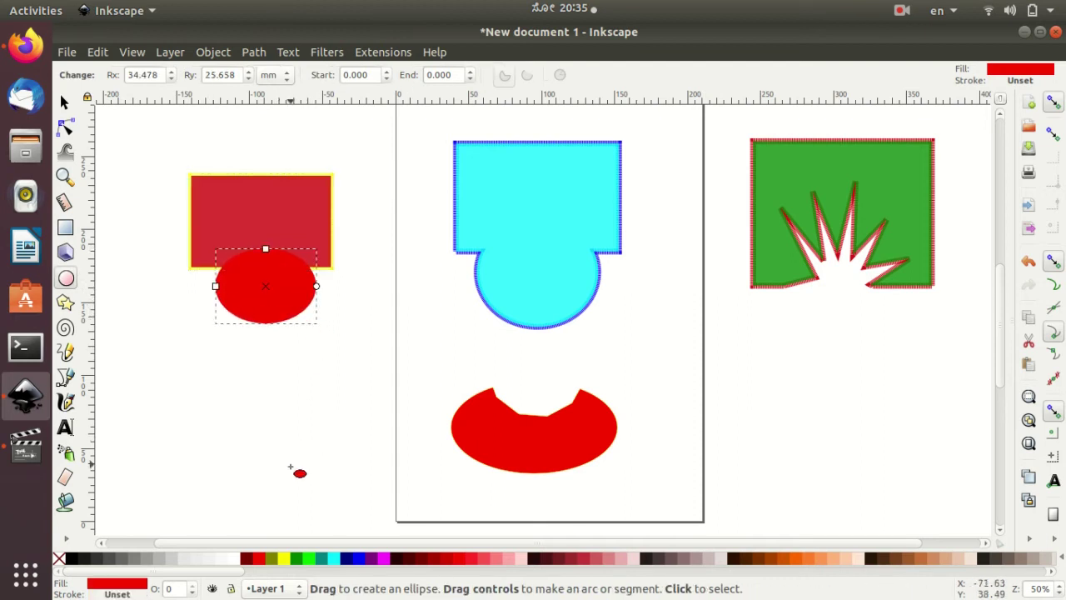
{"action": "left_click", "coordinate": [281, 559], "text": "shift"}
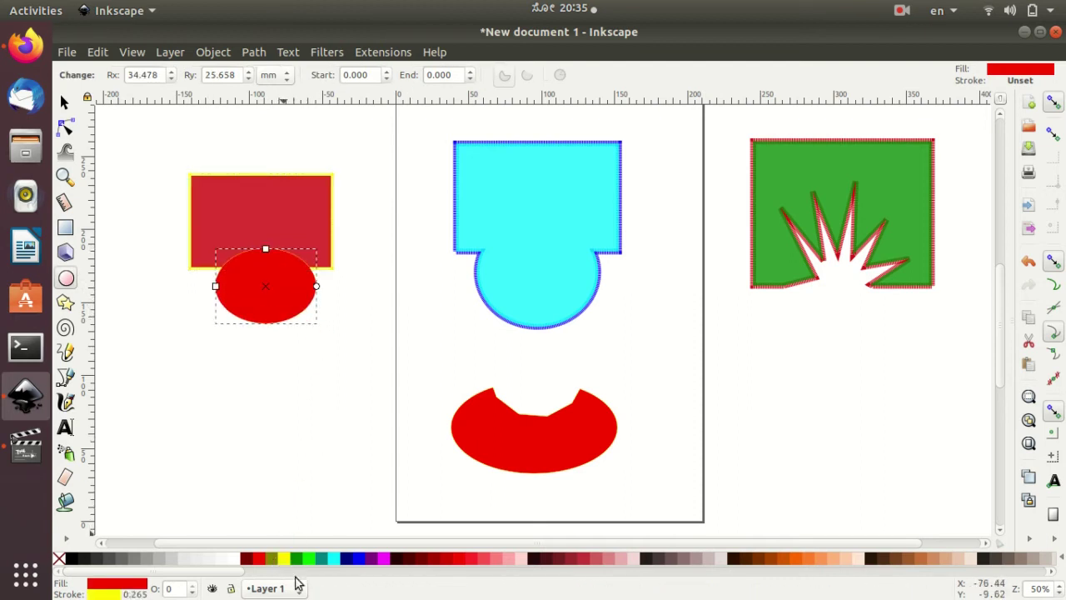
{"action": "left_click", "coordinate": [282, 559]}
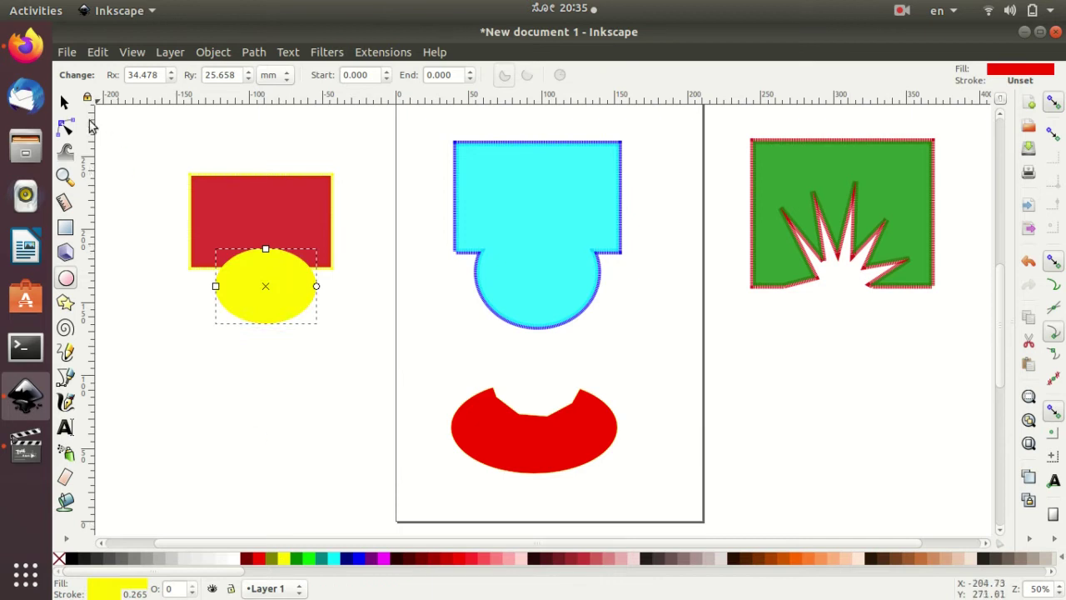
Intersect the rectangle and ellipse, leaving a red 3-node cap about 67.8 × 16.8 mm.
{"action": "left_click", "coordinate": [65, 104]}
{"action": "mouse_move", "coordinate": [145, 146]}
{"action": "left_mouse_down"}
{"action": "mouse_move", "coordinate": [328, 321]}
{"action": "mouse_move", "coordinate": [375, 383]}
{"action": "left_mouse_up"}
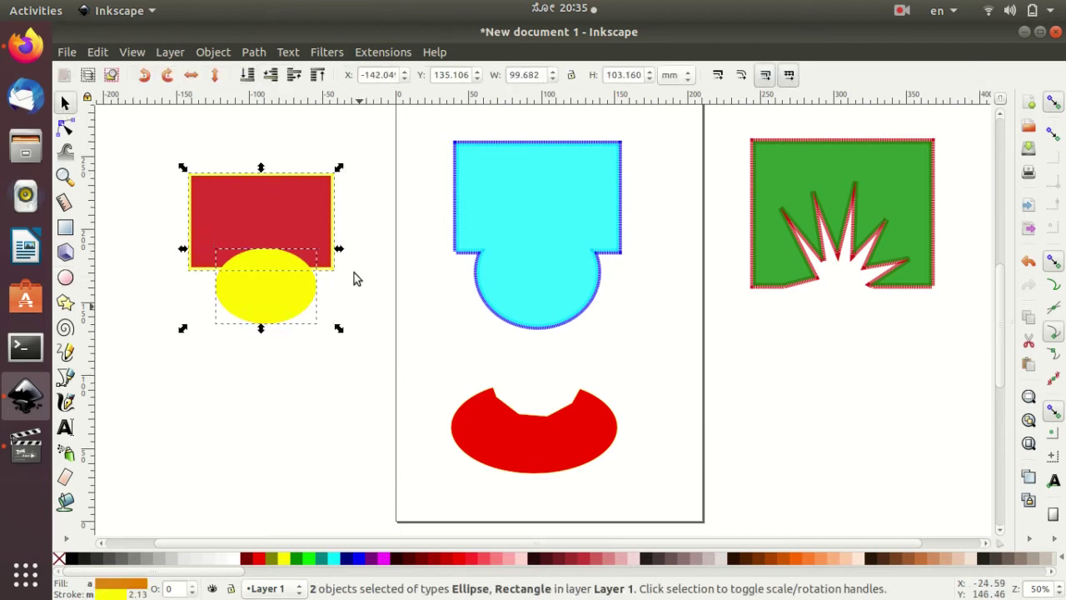
{"action": "left_click", "coordinate": [254, 52]}
{"action": "left_click", "coordinate": [344, 184]}
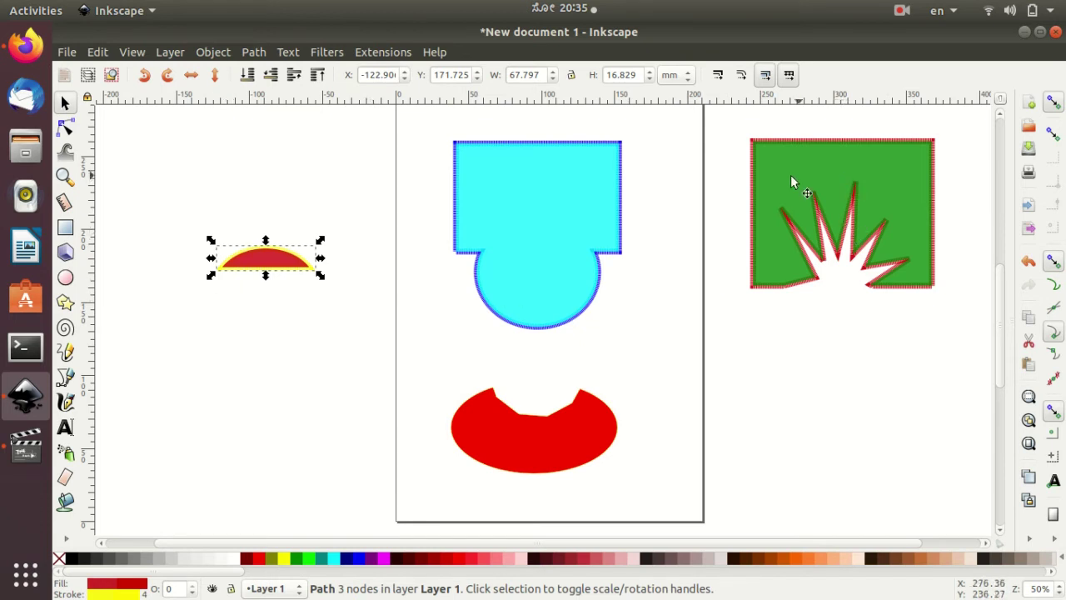
Move the cyan snowman and the red shape off the page's right side.
{"action": "left_click_drag", "start_coordinate": [540, 206], "coordinate": [624, 206]}
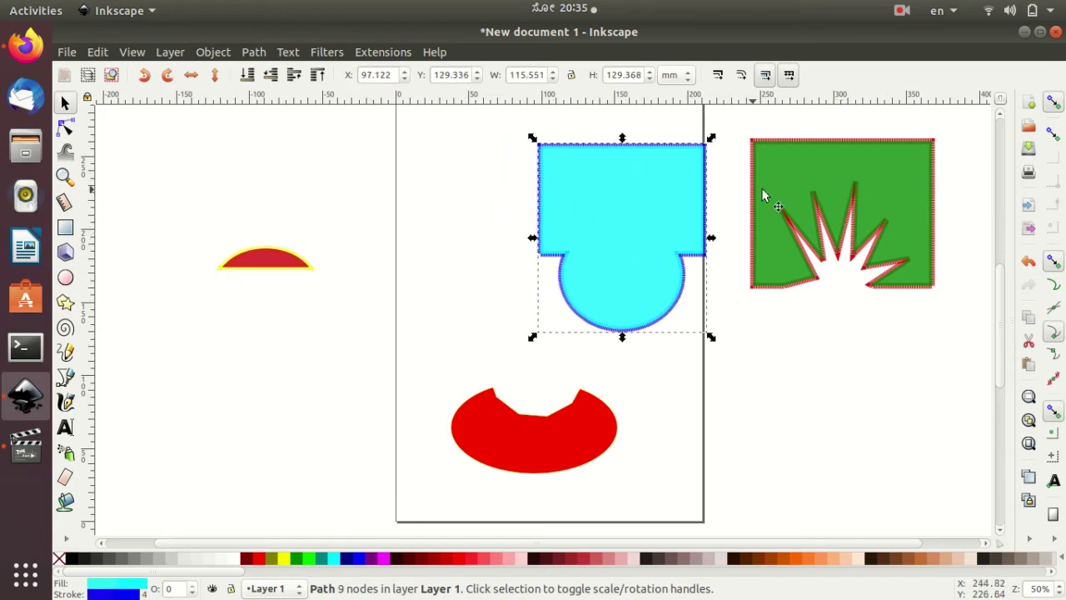
{"action": "left_click_drag", "start_coordinate": [816, 187], "coordinate": [423, 195]}
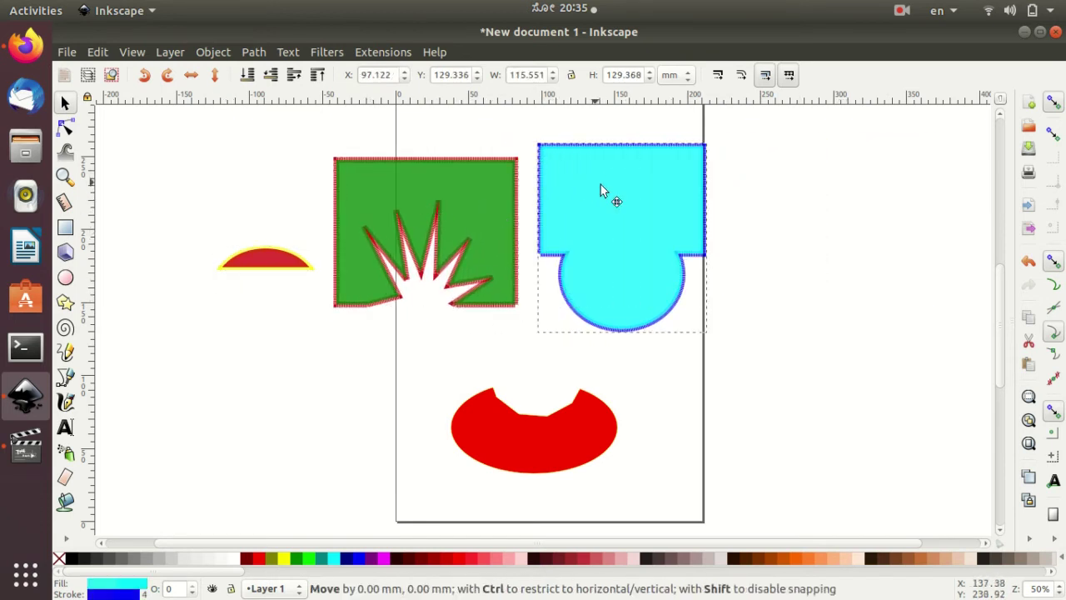
{"action": "left_click_drag", "start_coordinate": [601, 184], "coordinate": [760, 194]}
{"action": "left_click_drag", "start_coordinate": [515, 425], "coordinate": [836, 428]}
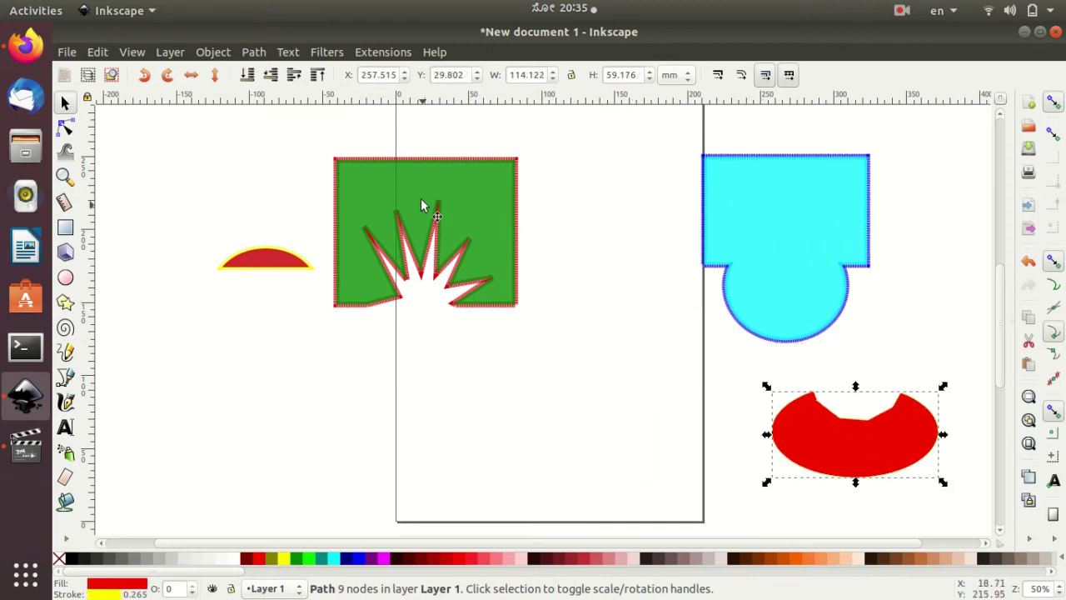
Place the green star-cut square near the page top at X 26.395, Y 152.072 mm.
{"action": "left_click_drag", "start_coordinate": [423, 185], "coordinate": [465, 178]}
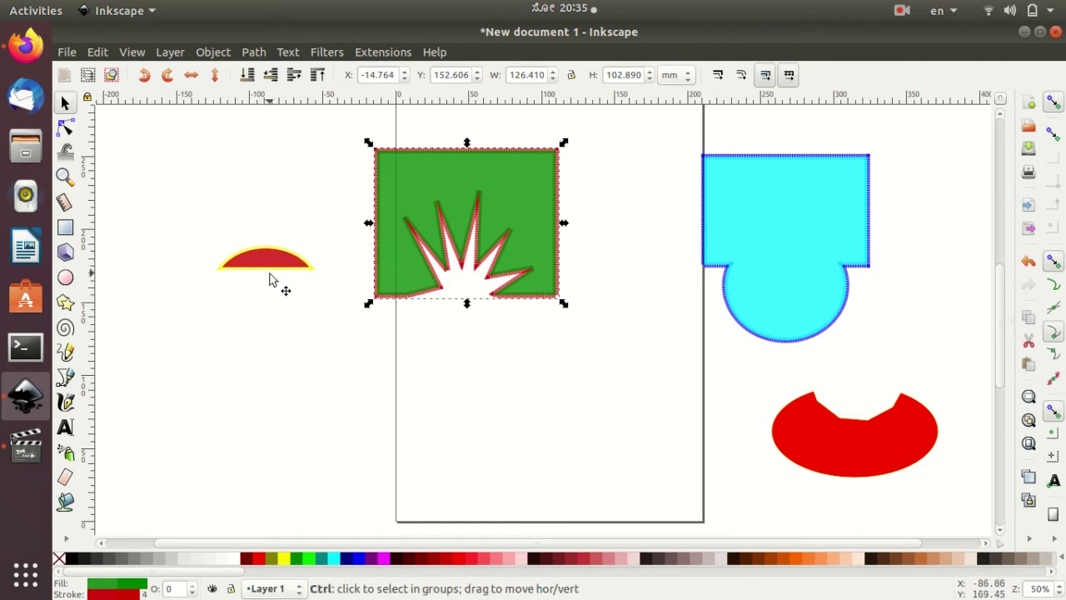
{"action": "key", "text": "ctrl+z"}
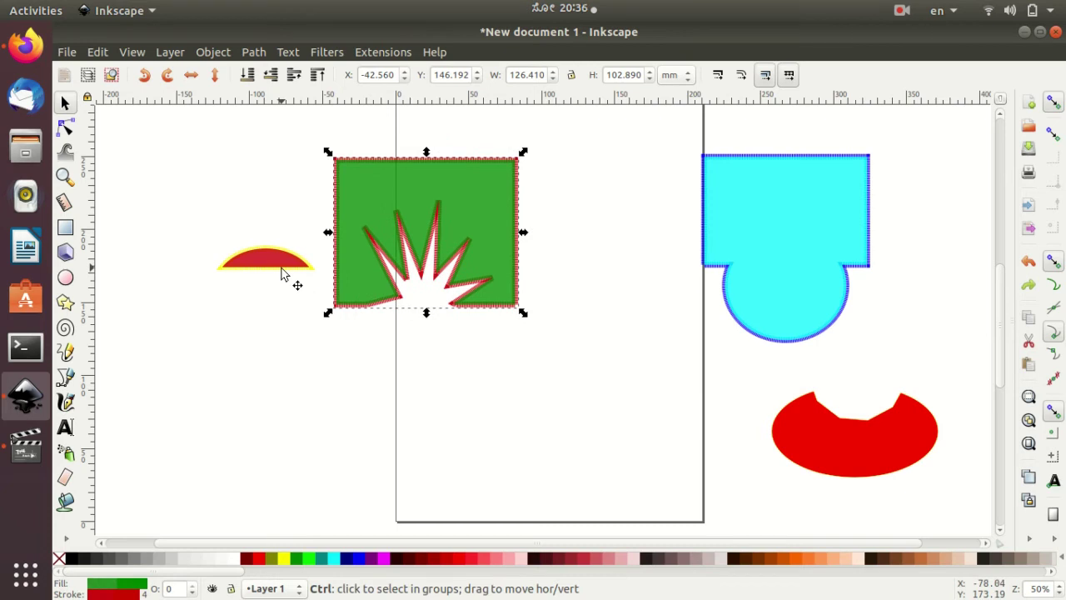
{"action": "left_click_drag", "start_coordinate": [399, 186], "coordinate": [498, 169]}
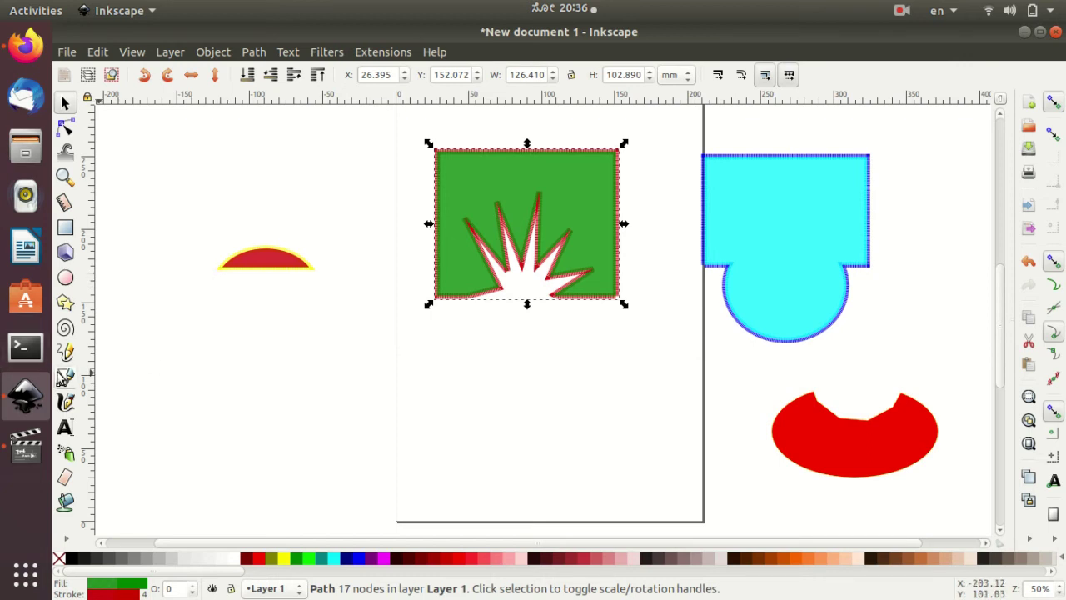
Draw a yellow polygon and a green star over it, left of the page.
{"action": "left_click", "coordinate": [66, 302]}
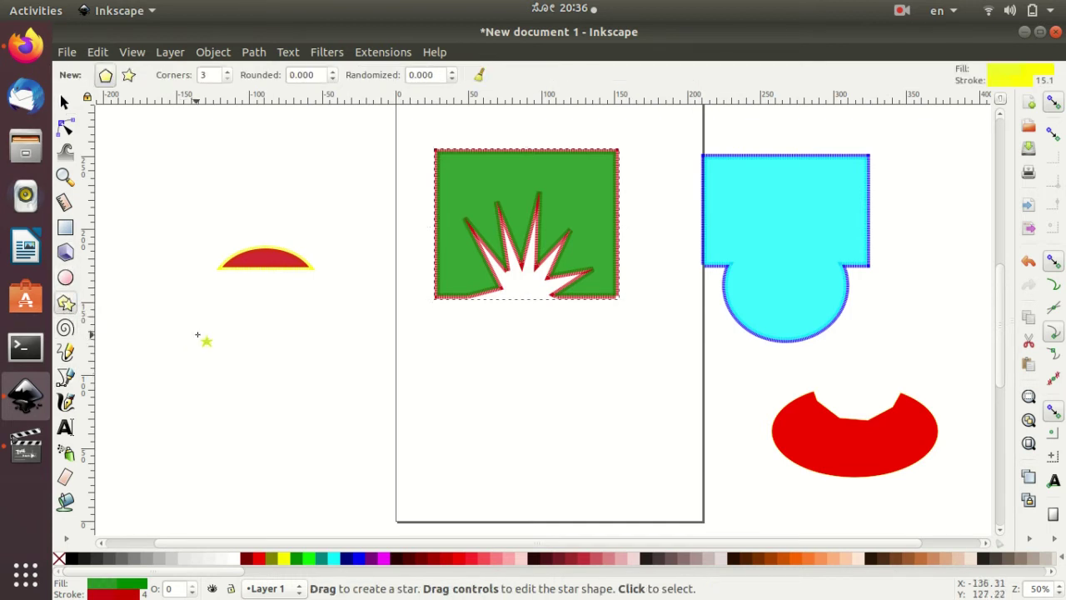
{"action": "left_click_drag", "start_coordinate": [198, 335], "coordinate": [231, 363]}
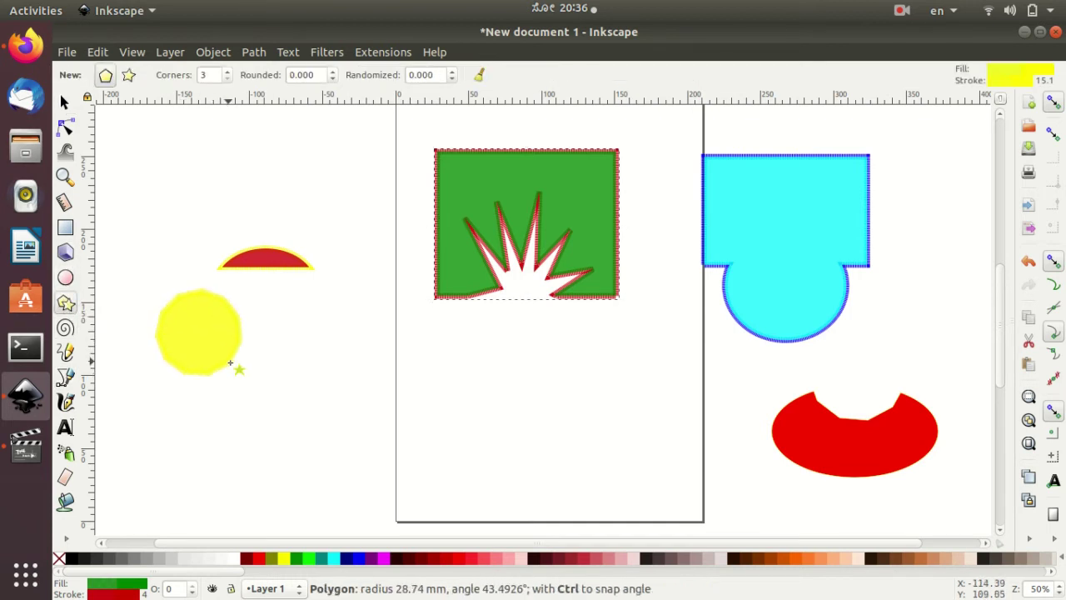
{"action": "left_click", "coordinate": [143, 77]}
{"action": "left_click_drag", "start_coordinate": [166, 359], "coordinate": [214, 391]}
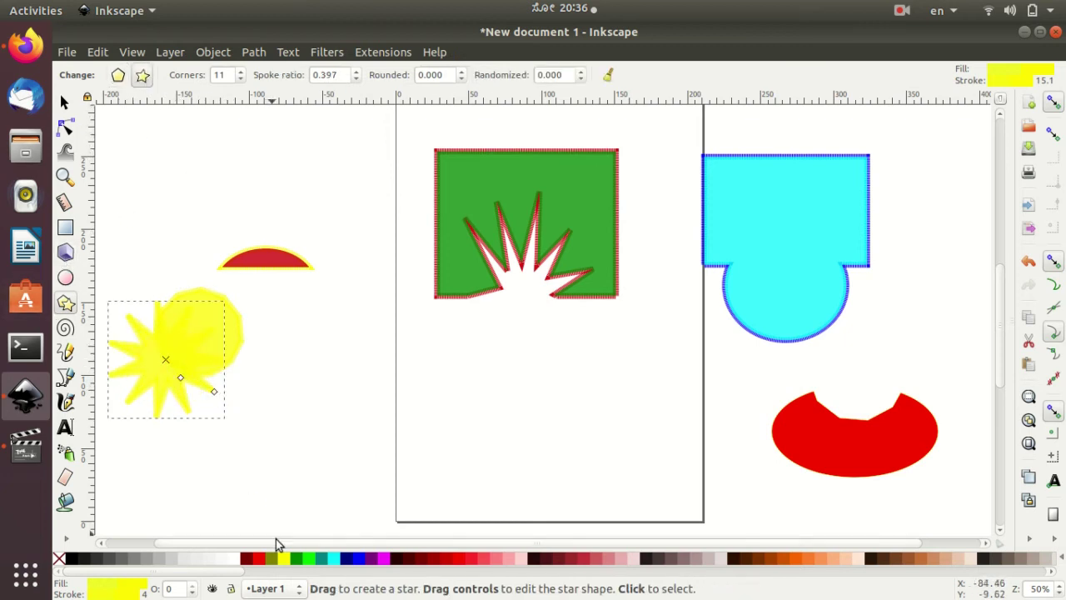
{"action": "left_click", "coordinate": [294, 558]}
{"action": "left_click_drag", "start_coordinate": [160, 350], "coordinate": [184, 356]}
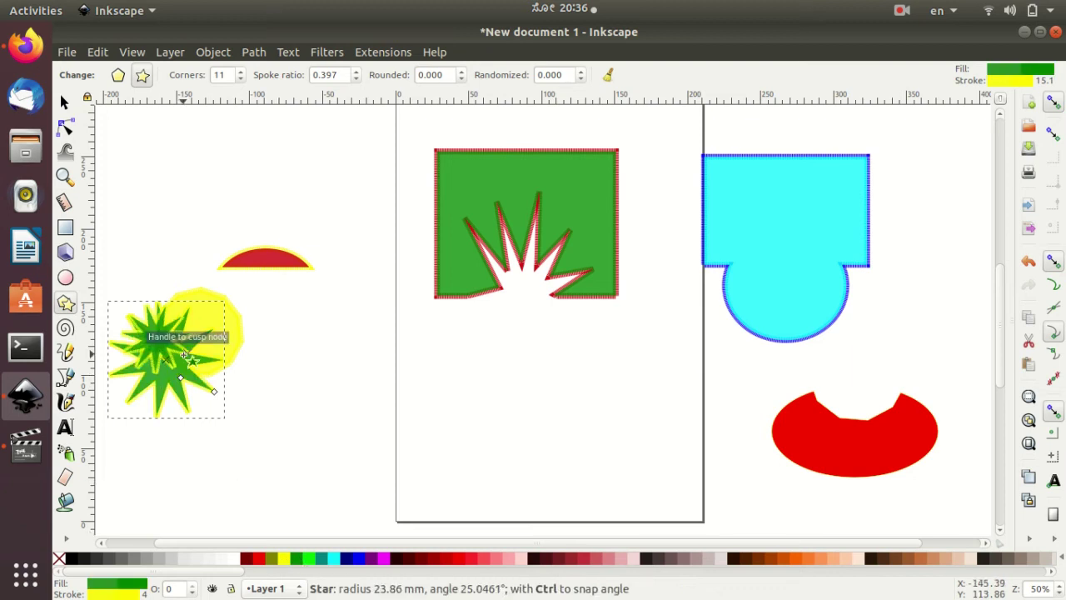
{"action": "key", "text": "Escape"}
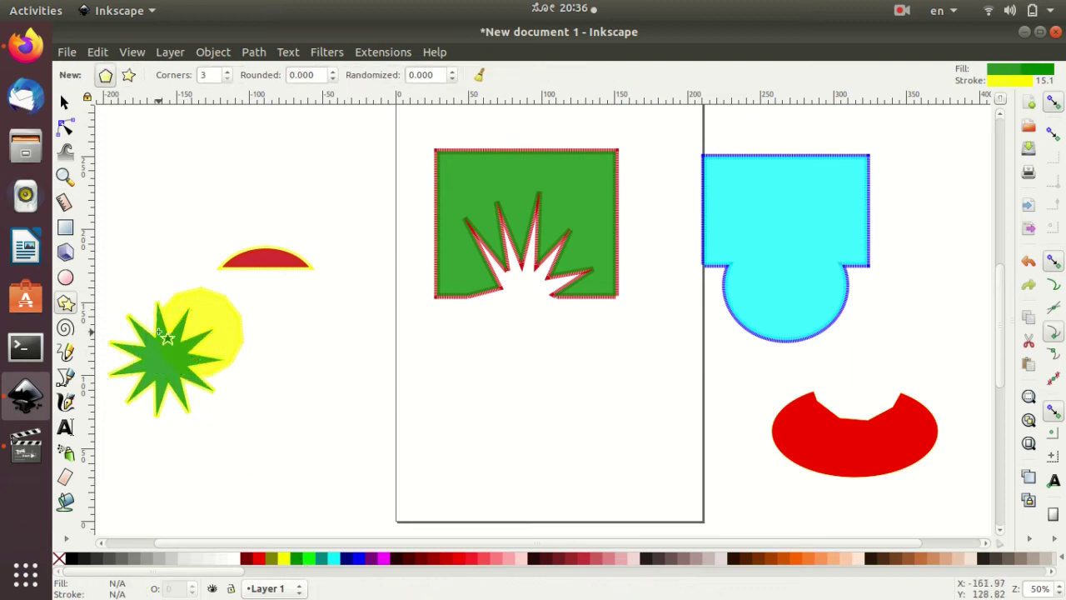
Shift the green star over the polygon's lower part and apply Exclusion to both.
{"action": "left_click", "coordinate": [66, 102]}
{"action": "left_click_drag", "start_coordinate": [149, 346], "coordinate": [191, 366]}
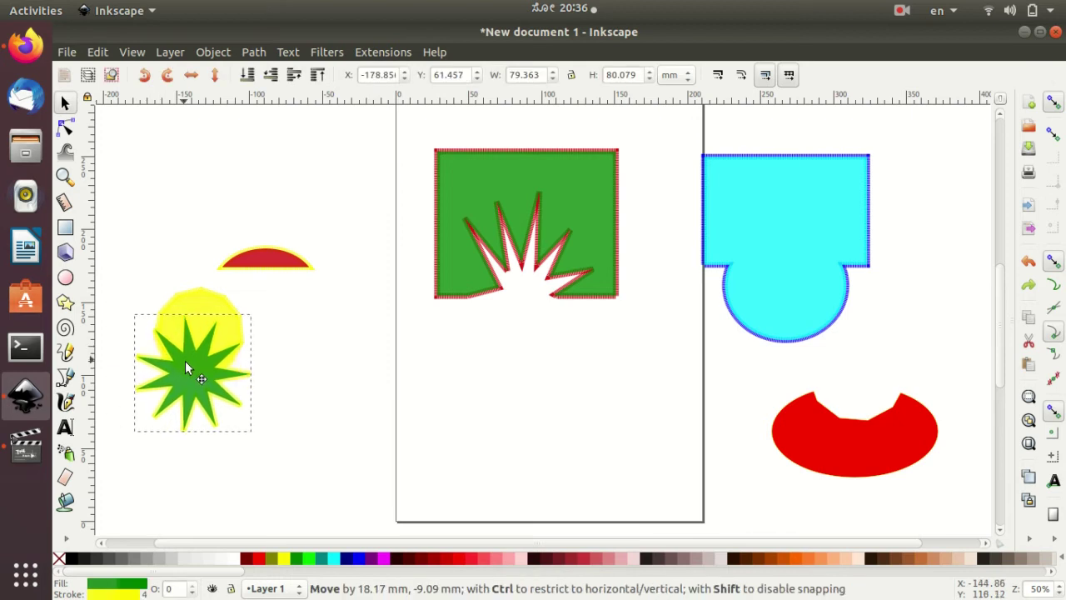
{"action": "left_click_drag", "start_coordinate": [131, 261], "coordinate": [268, 454]}
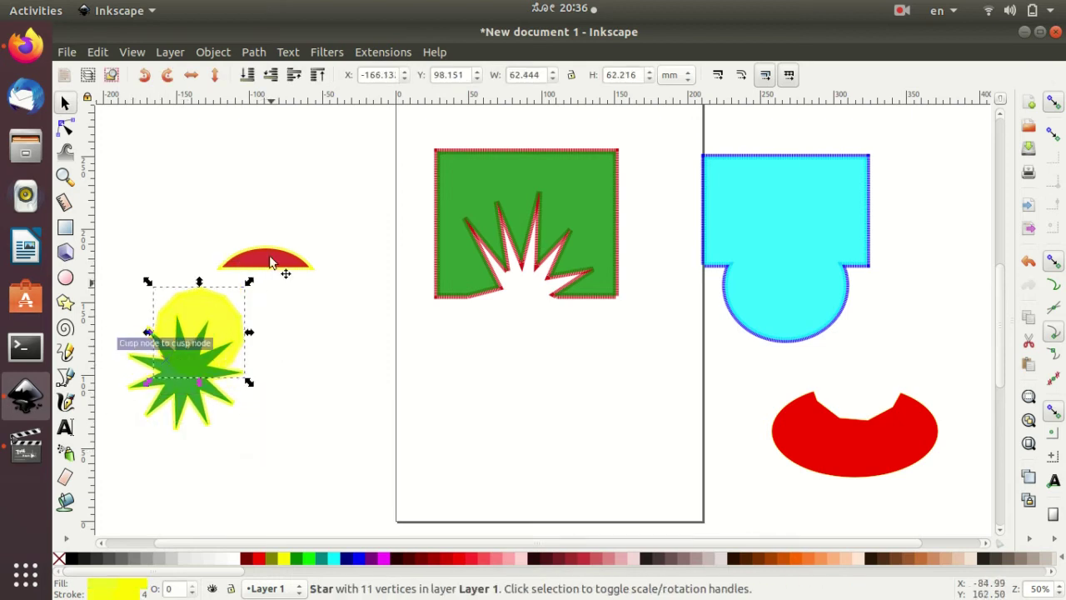
{"action": "left_click", "coordinate": [254, 52]}
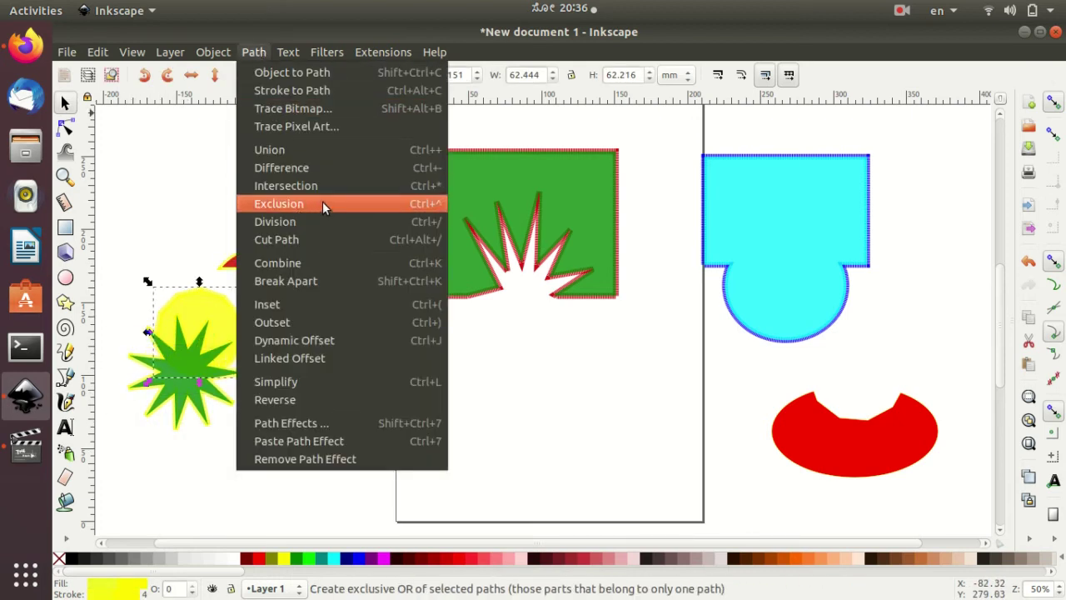
{"action": "left_click", "coordinate": [322, 204]}
{"action": "left_click", "coordinate": [223, 416]}
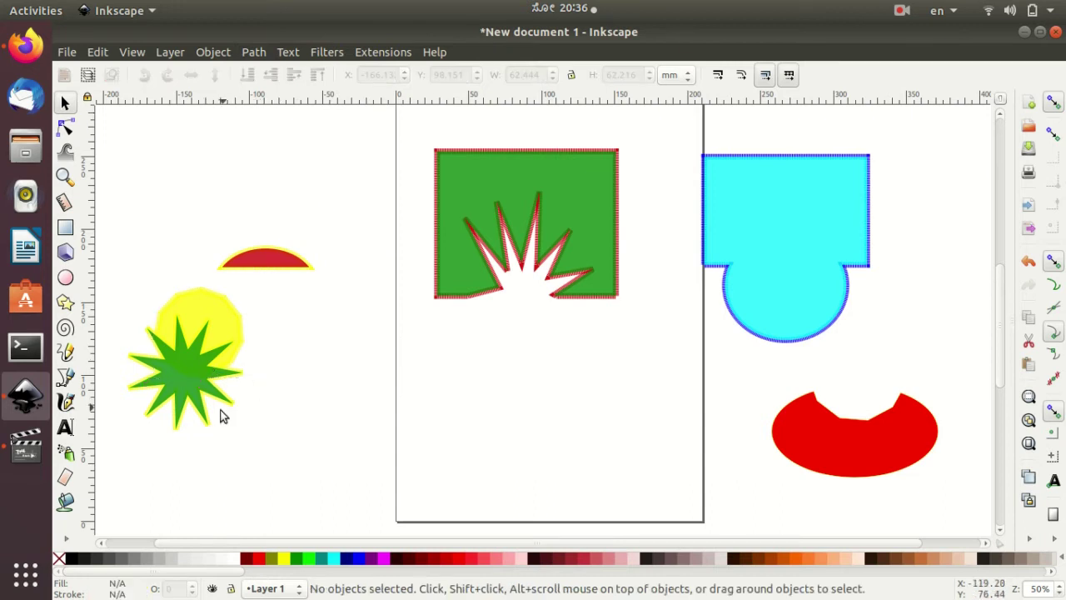
Reselect polygon and star and apply Exclusion again, forming one yellow 48-node path.
{"action": "left_click_drag", "start_coordinate": [253, 454], "coordinate": [138, 288]}
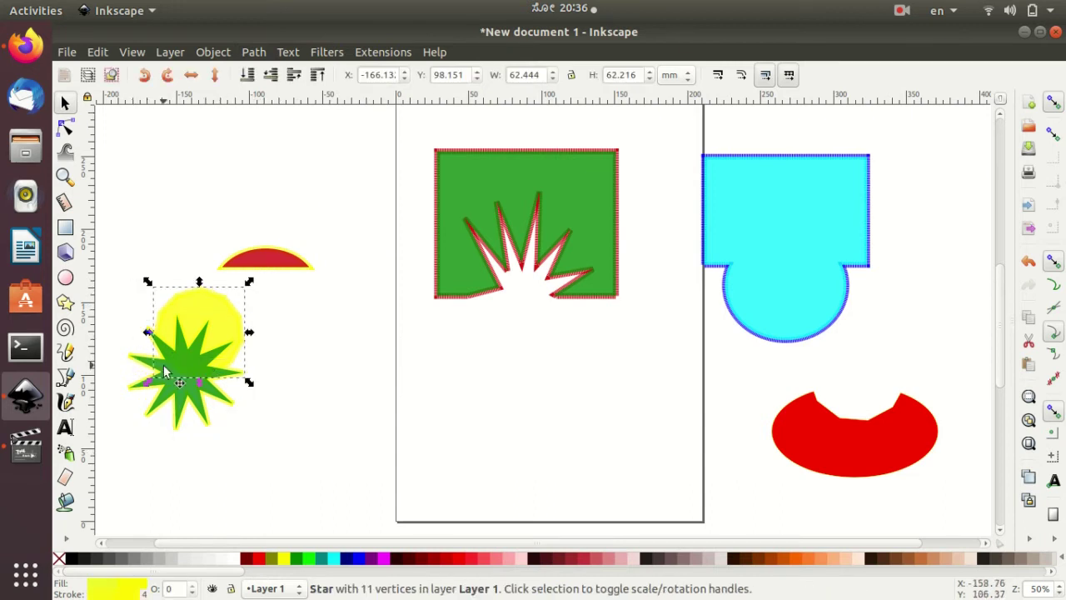
{"action": "left_click", "coordinate": [190, 375], "text": "shift"}
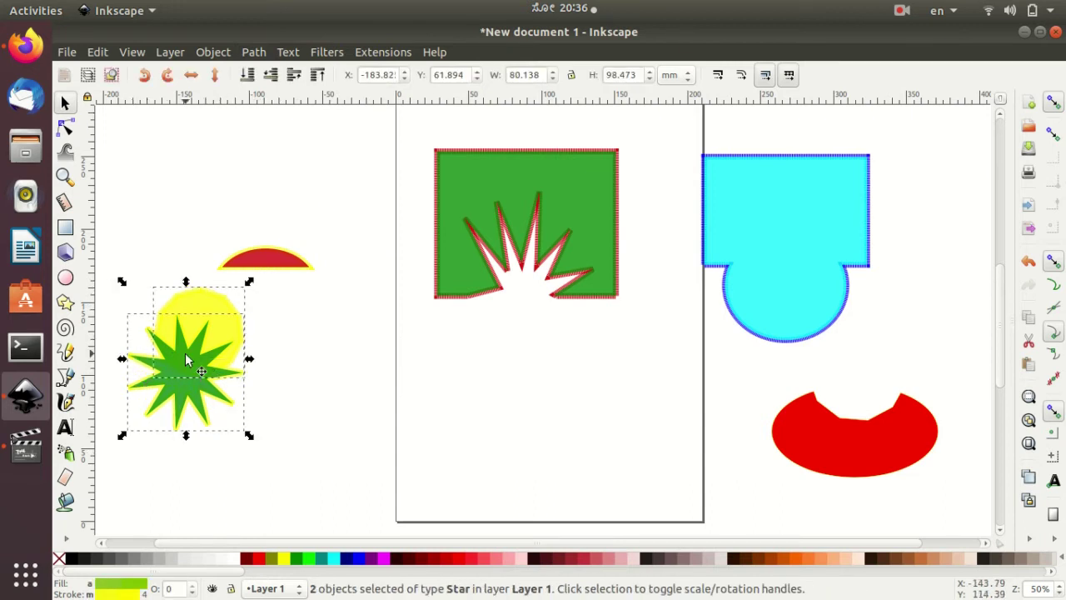
{"action": "left_click", "coordinate": [255, 55]}
{"action": "left_click", "coordinate": [326, 204]}
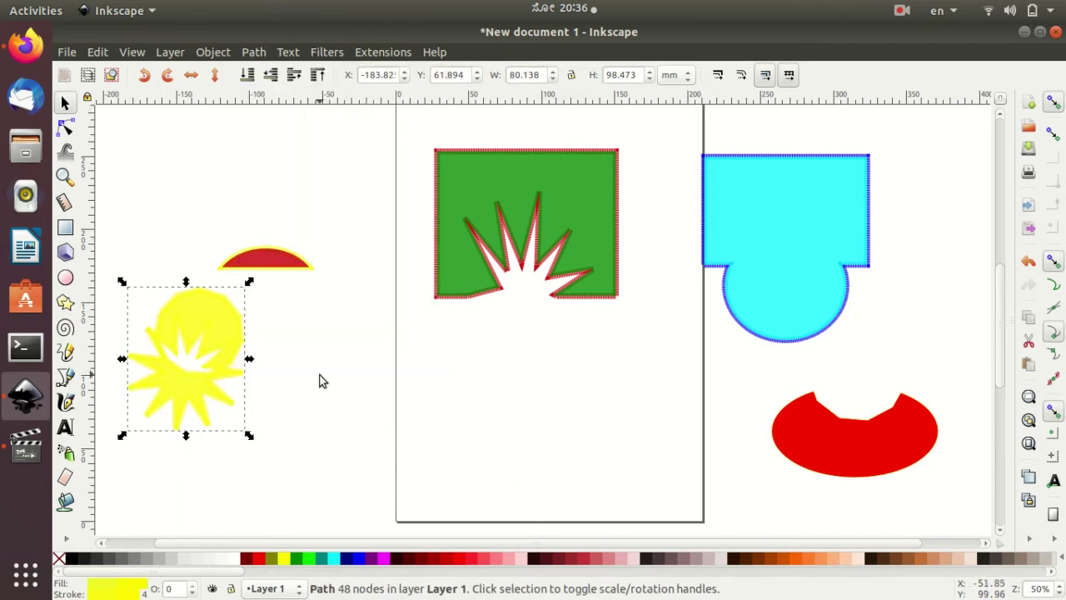
{"action": "left_click", "coordinate": [323, 381]}
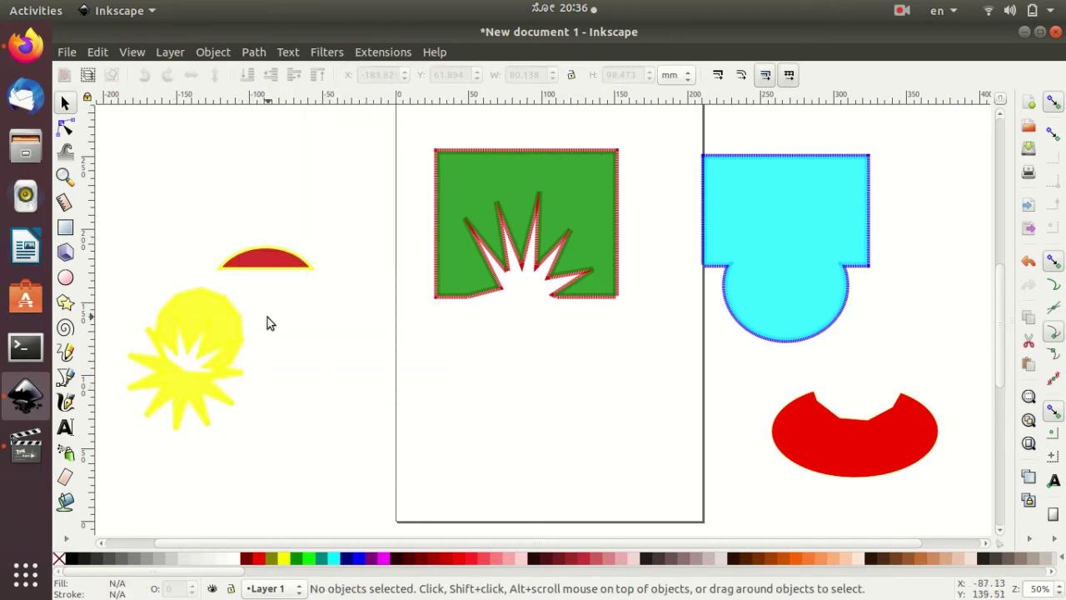
Zoom in and move a node of the combined shape's inner hole upward.
{"action": "scroll", "coordinate": [304, 361], "scroll_direction": "up", "scroll_amount": 1, "text": "ctrl"}
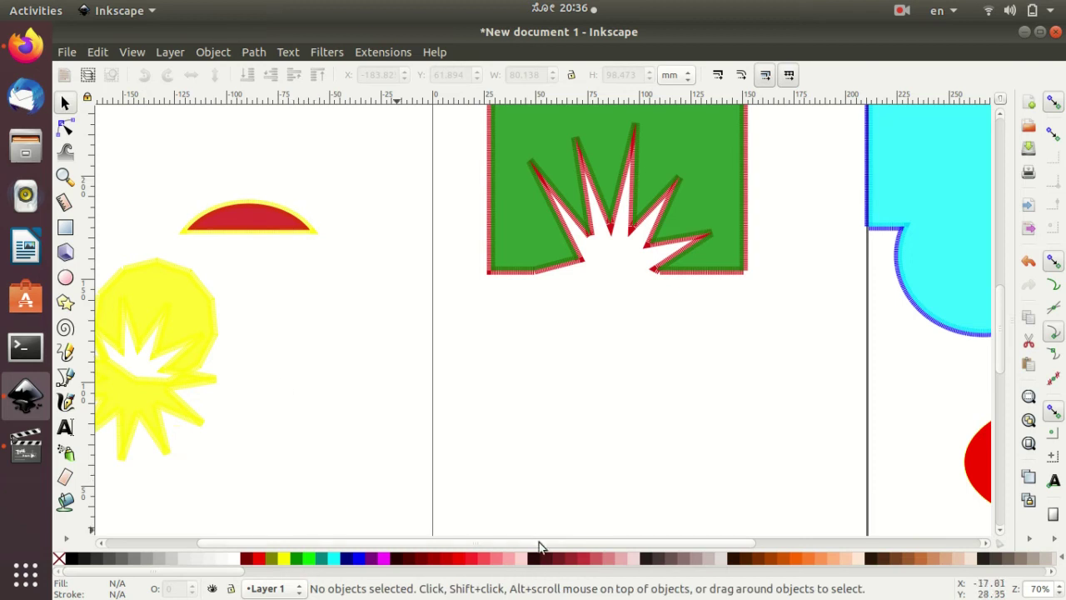
{"action": "scroll", "coordinate": [539, 542], "scroll_direction": "left", "scroll_amount": 3}
{"action": "key", "text": "n"}
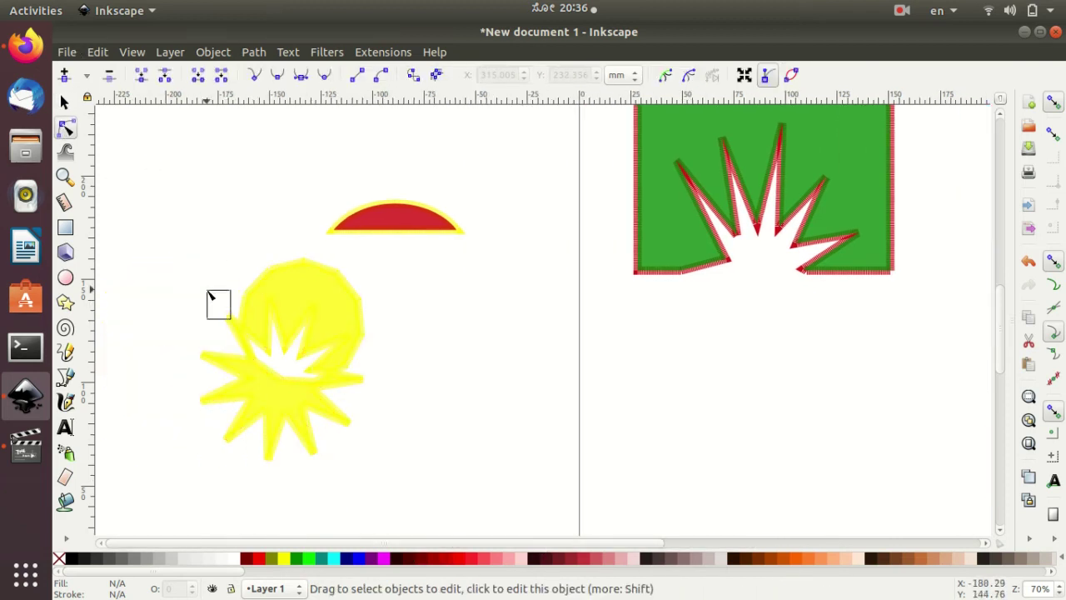
{"action": "left_click", "coordinate": [269, 338]}
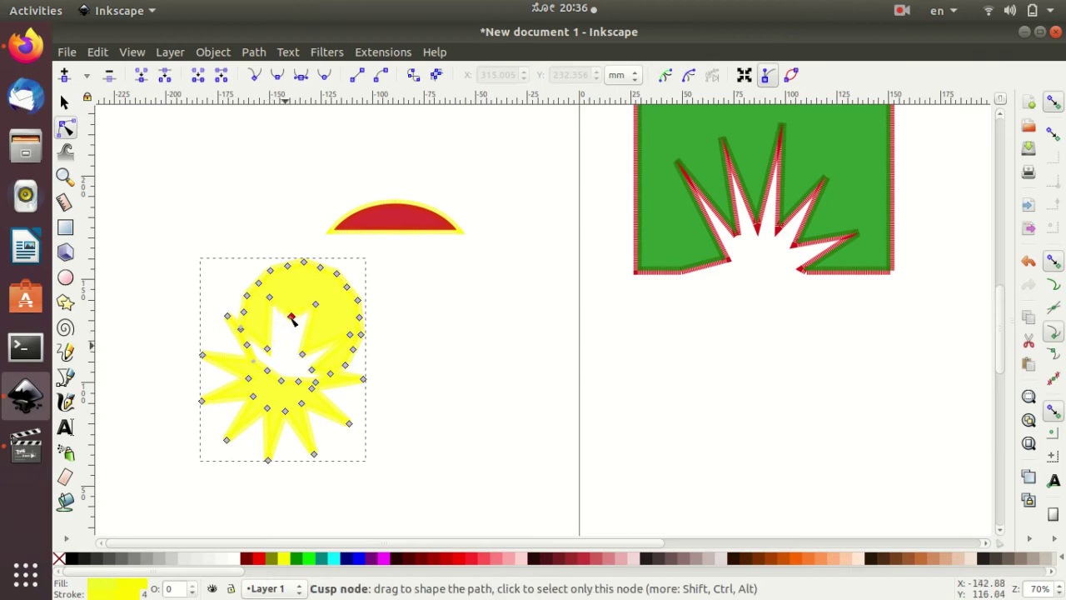
{"action": "left_click_drag", "start_coordinate": [290, 317], "coordinate": [292, 303]}
Fill the shape magenta and drag another hole node to form a triangular opening.
{"action": "left_click", "coordinate": [304, 560]}
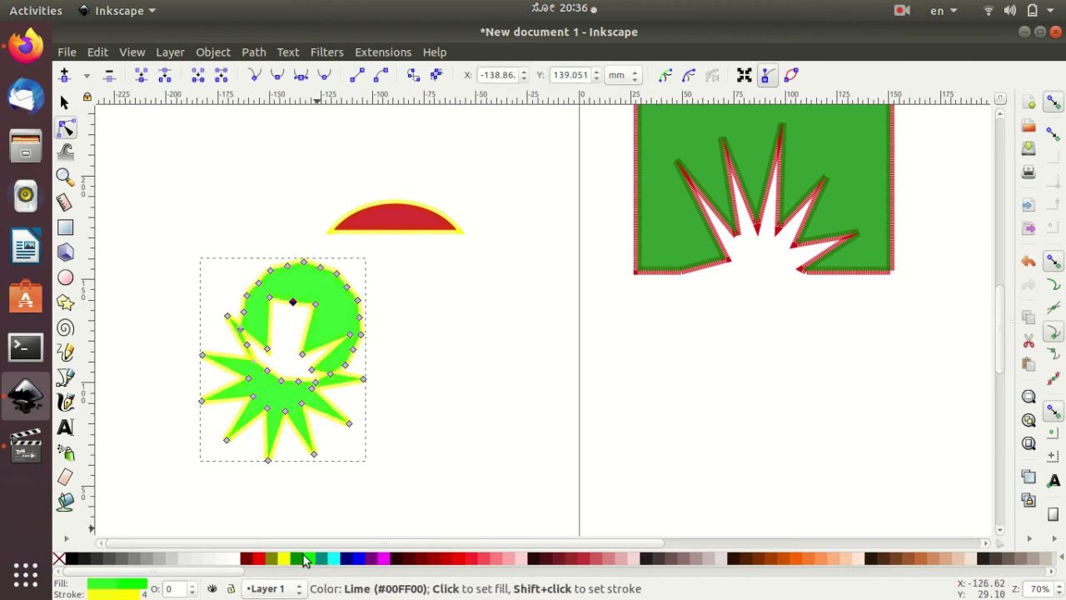
{"action": "left_click", "coordinate": [384, 560]}
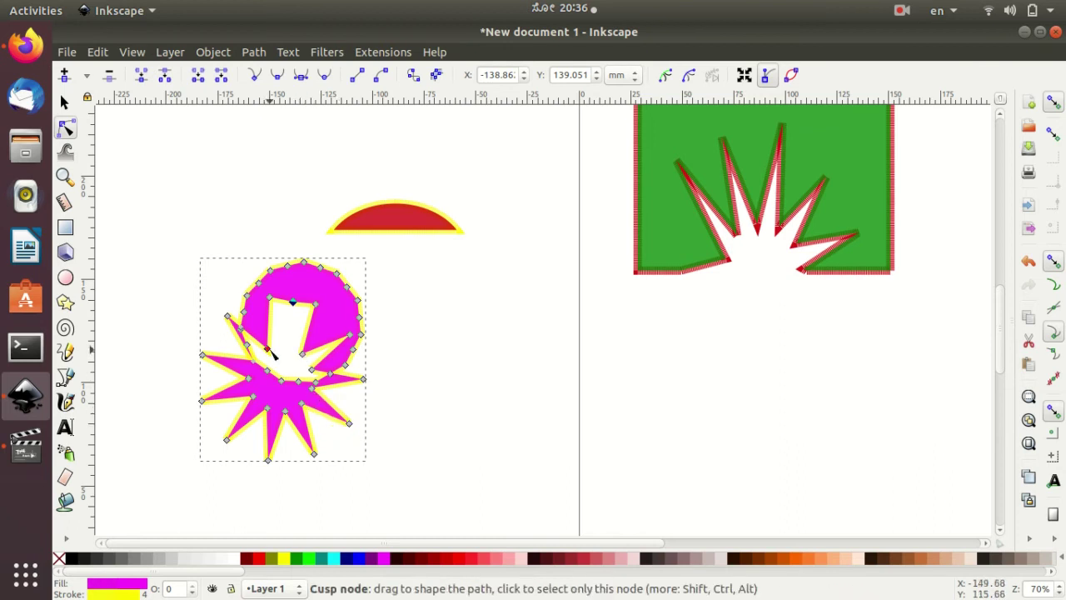
{"action": "left_click_drag", "start_coordinate": [271, 351], "coordinate": [292, 365]}
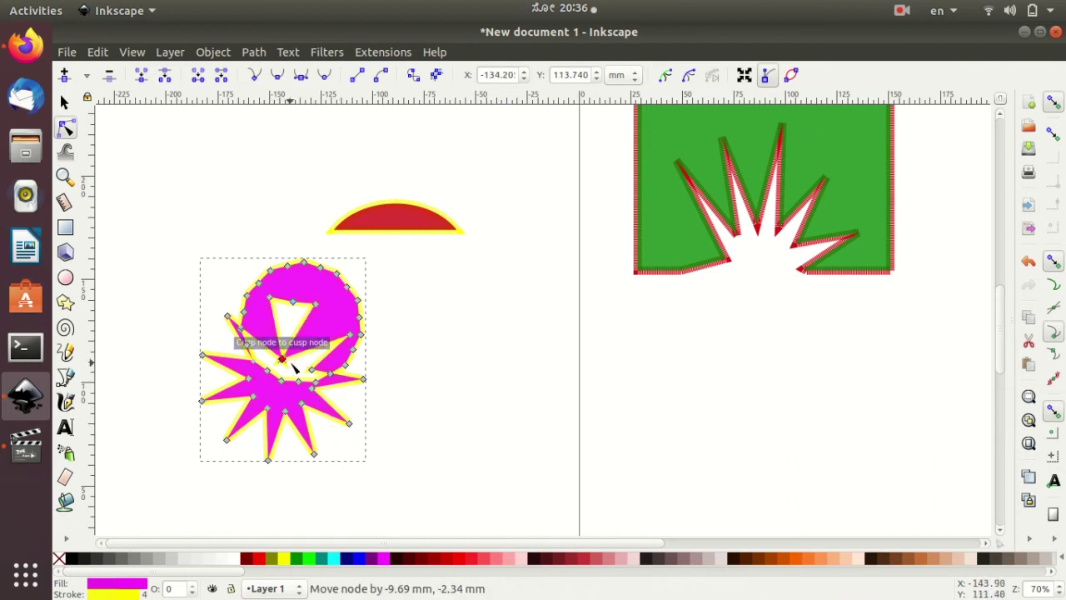
{"action": "left_click", "coordinate": [442, 350]}
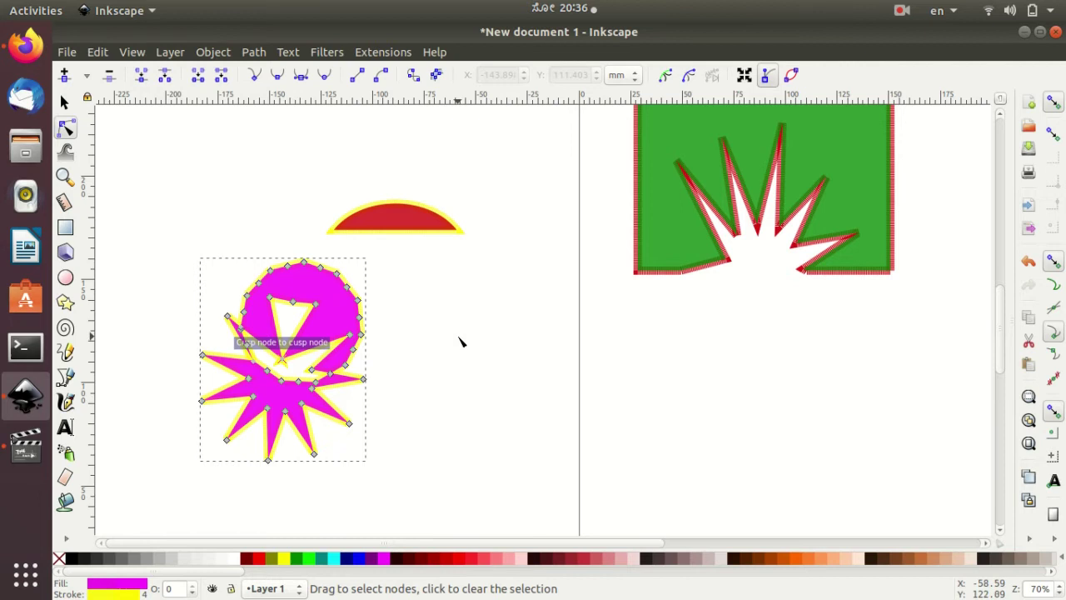
{"action": "left_click", "coordinate": [547, 354]}
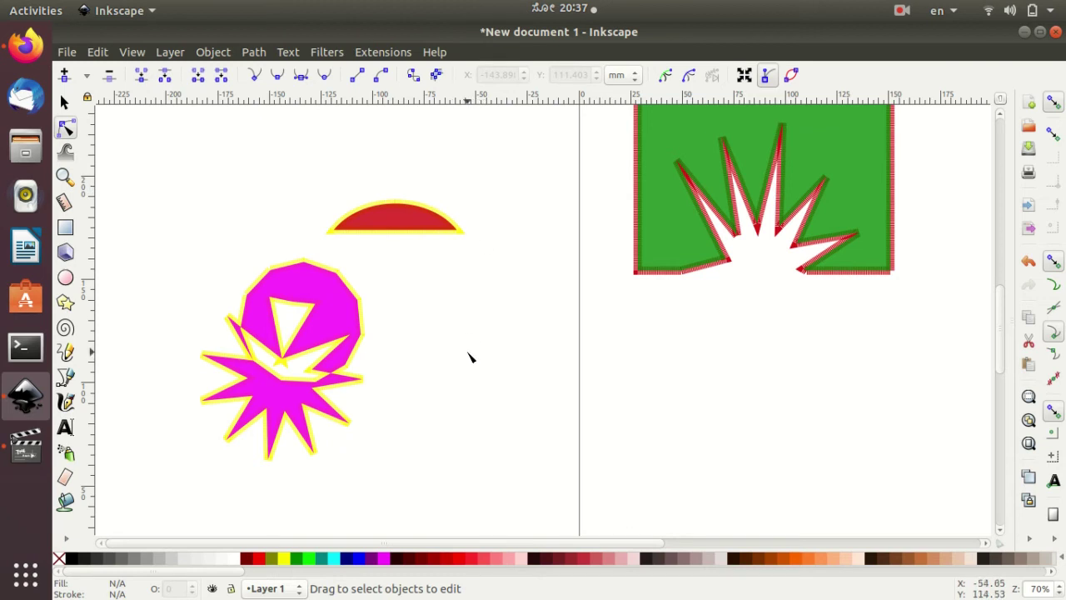
{"action": "scroll", "coordinate": [817, 429], "scroll_direction": "up", "scroll_amount": 2}
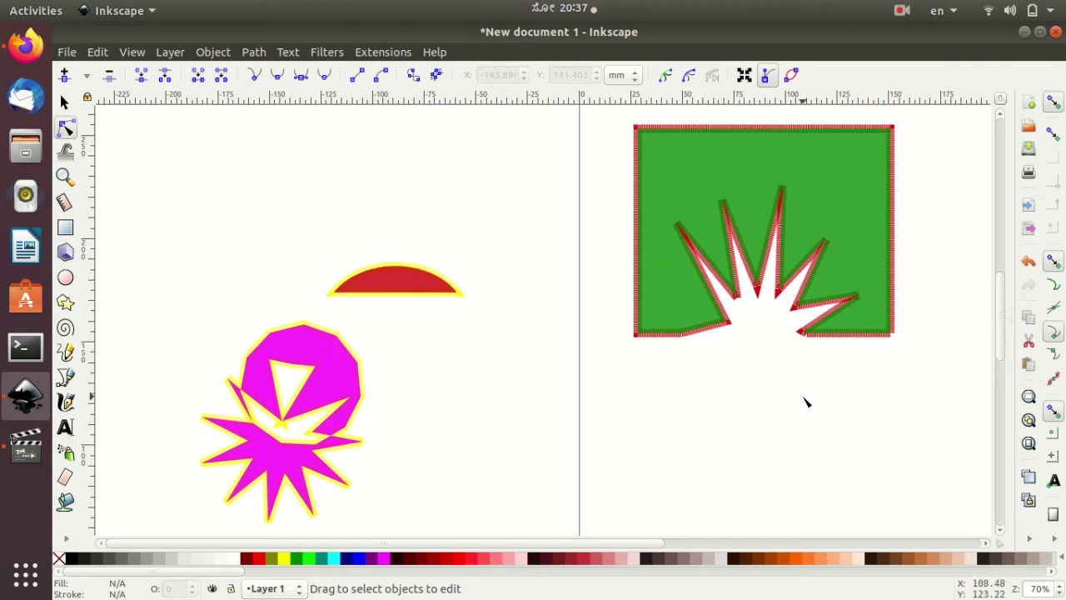
{"action": "scroll", "coordinate": [806, 403], "scroll_direction": "down", "scroll_amount": 2}
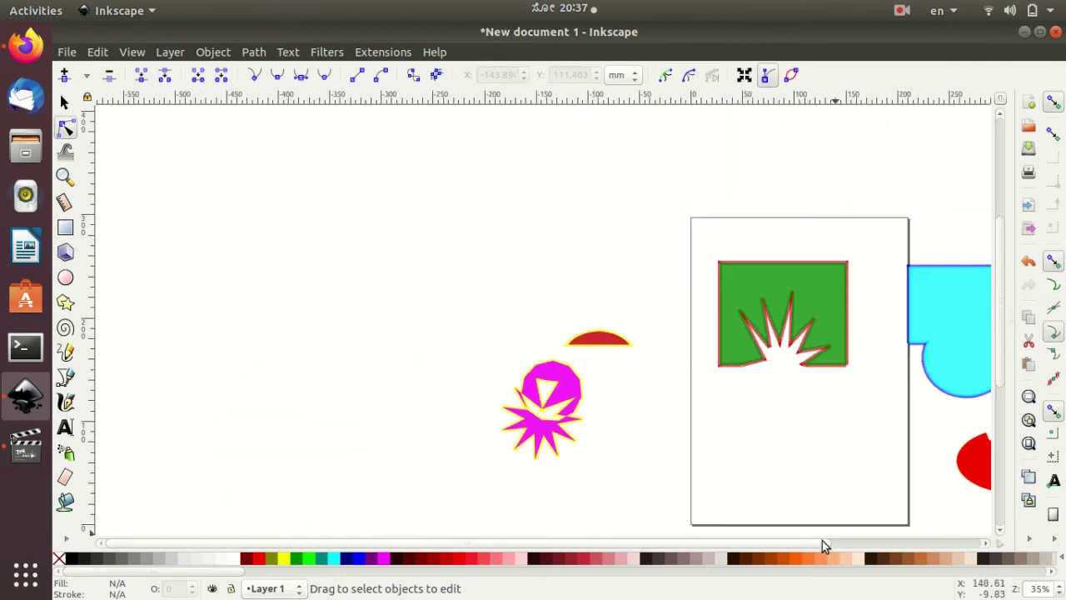
{"action": "left_click_drag", "start_coordinate": [823, 543], "coordinate": [921, 551]}
{"action": "scroll", "coordinate": [938, 438], "scroll_direction": "up", "scroll_amount": 1}
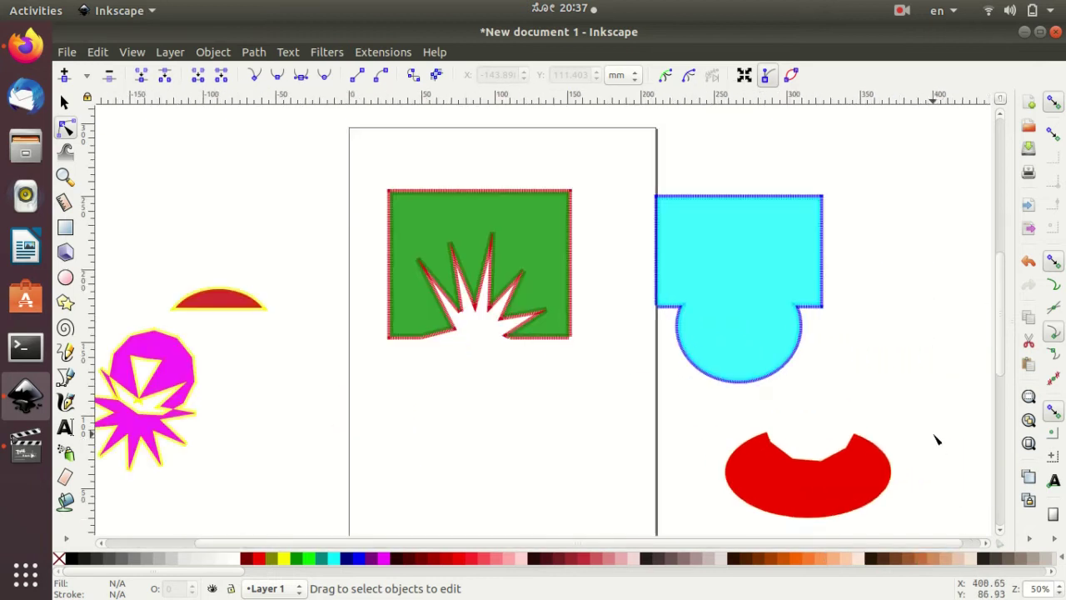
{"action": "left_click_drag", "start_coordinate": [750, 543], "coordinate": [704, 542]}
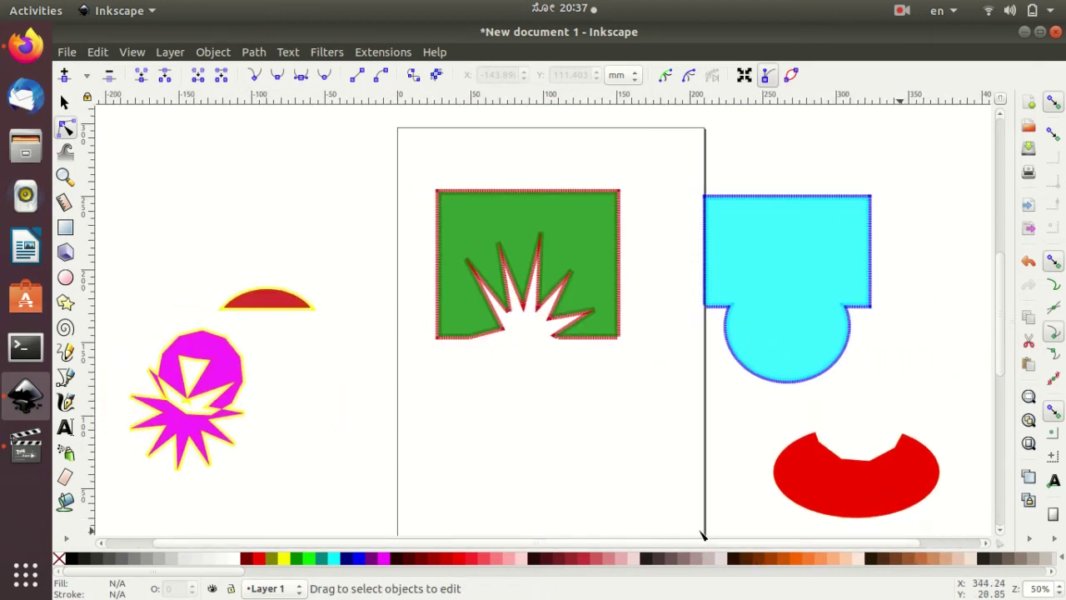
{"action": "left_click", "coordinate": [254, 51]}
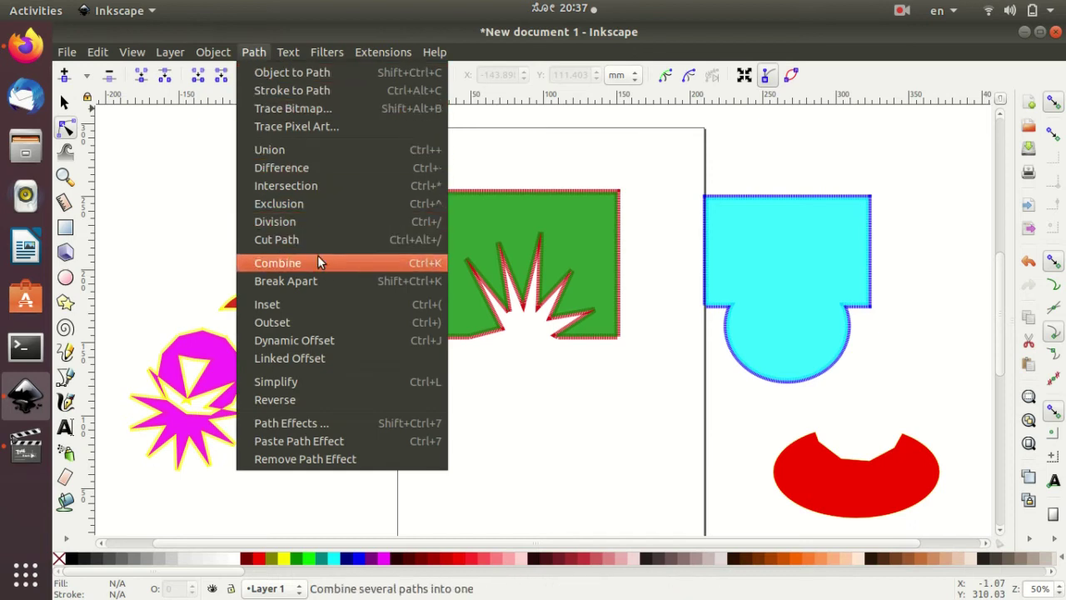
{"action": "left_click", "coordinate": [179, 268]}
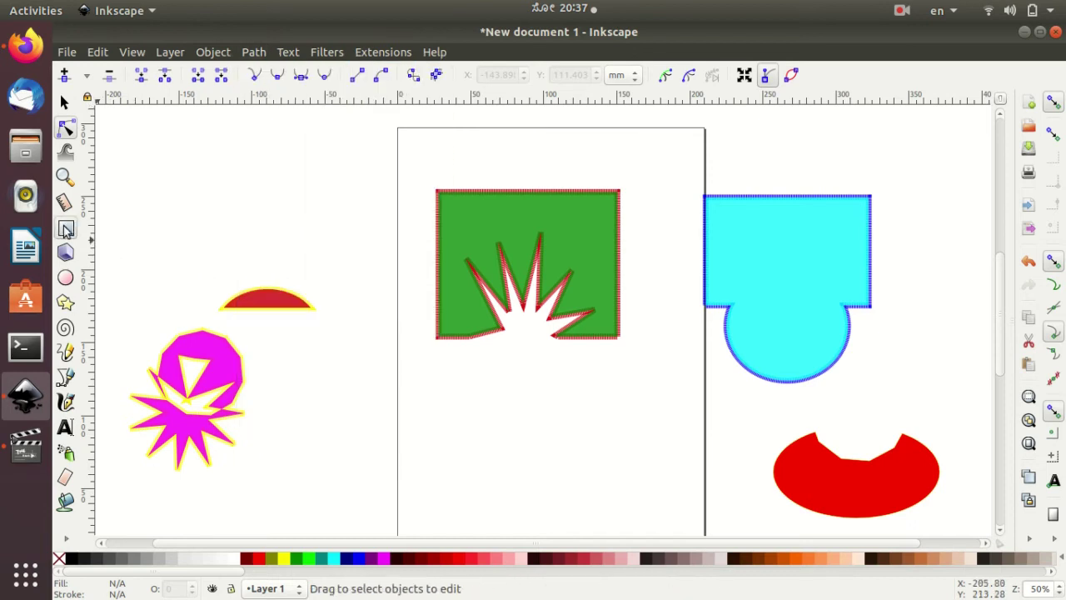
{"action": "left_click", "coordinate": [66, 228]}
Draw a rectangle below the green square and an 11-point star hanging beneath it.
{"action": "left_click_drag", "start_coordinate": [465, 384], "coordinate": [625, 454]}
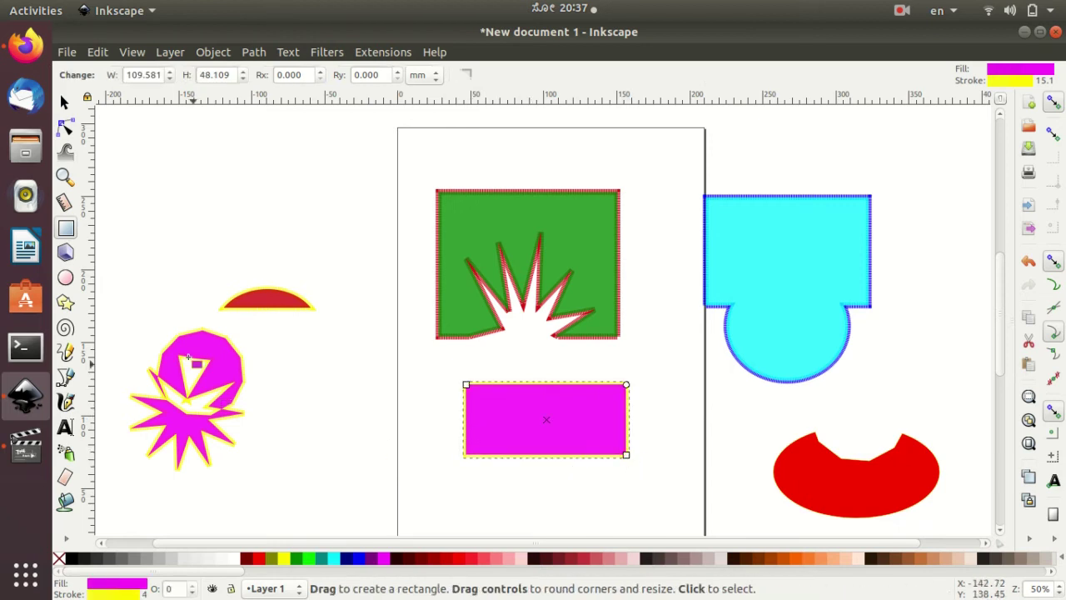
{"action": "left_click", "coordinate": [66, 303]}
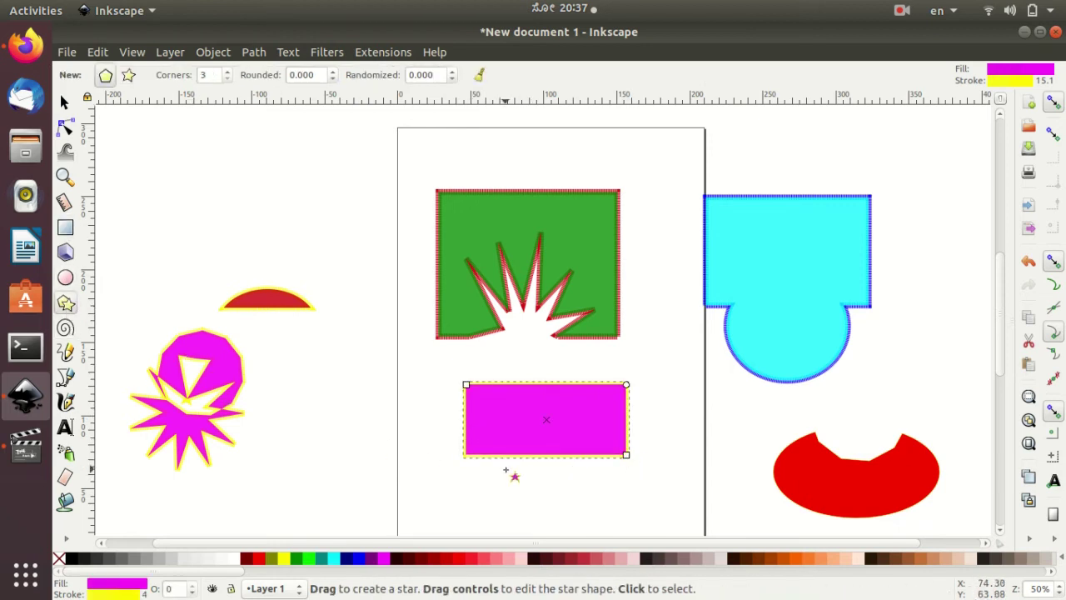
{"action": "left_click_drag", "start_coordinate": [523, 432], "coordinate": [570, 467]}
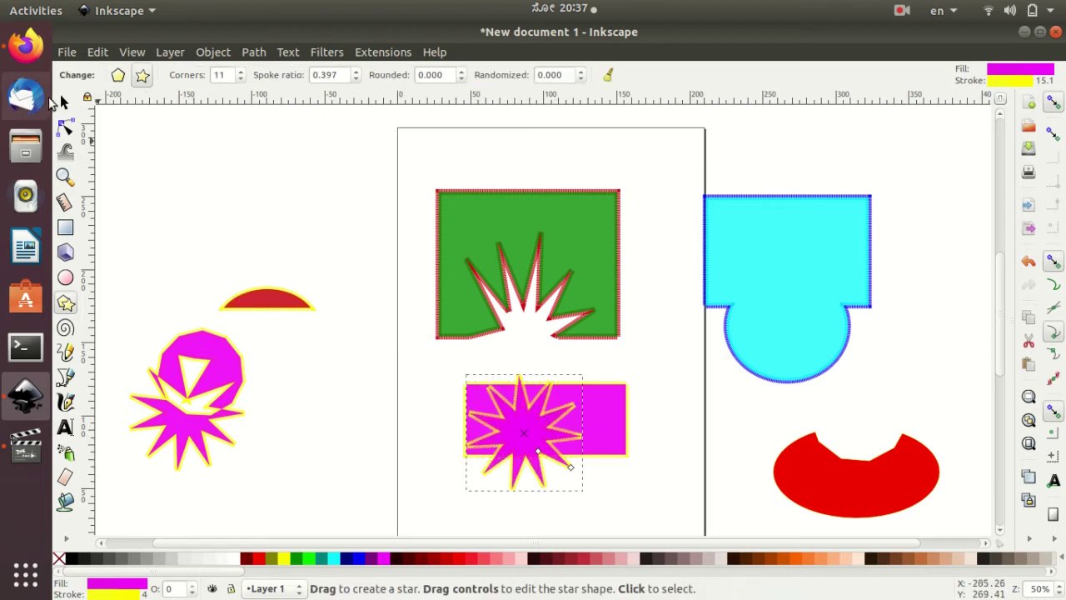
{"action": "left_click", "coordinate": [64, 101]}
{"action": "left_click_drag", "start_coordinate": [540, 430], "coordinate": [562, 464]}
Combine the rectangle and star into one path and move it up against the green square.
{"action": "left_click_drag", "start_coordinate": [445, 366], "coordinate": [641, 505]}
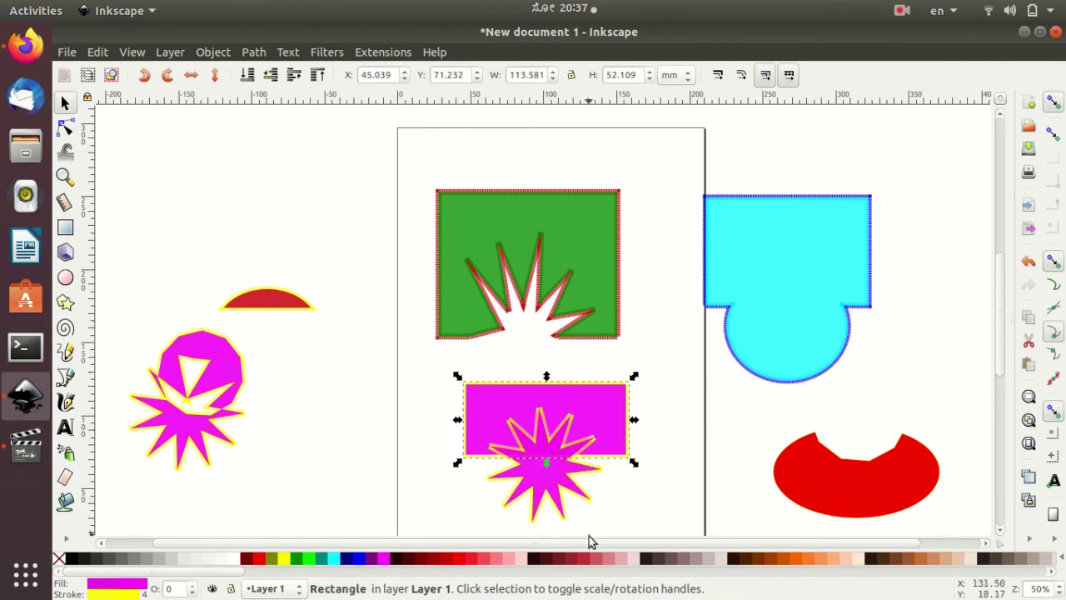
{"action": "left_click", "coordinate": [537, 482], "text": "shift"}
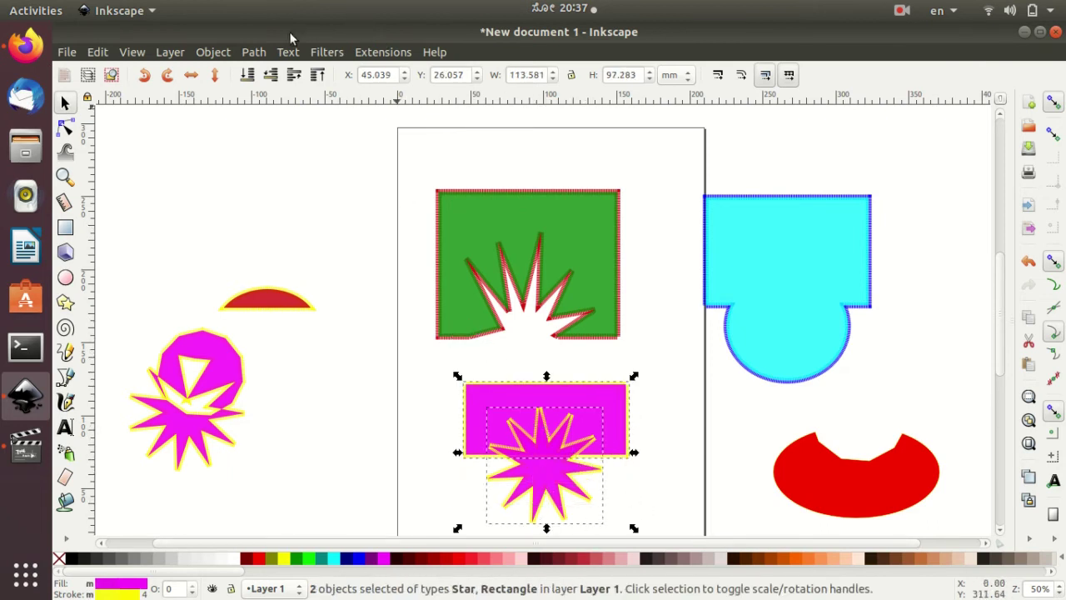
{"action": "left_click", "coordinate": [257, 53]}
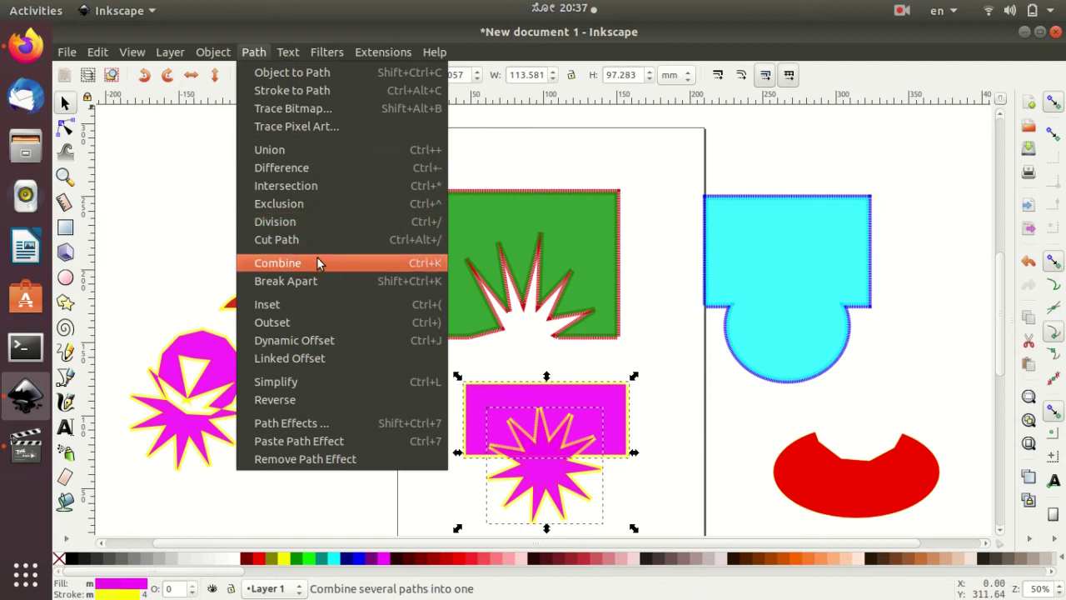
{"action": "left_click", "coordinate": [317, 260]}
{"action": "left_click", "coordinate": [662, 463]}
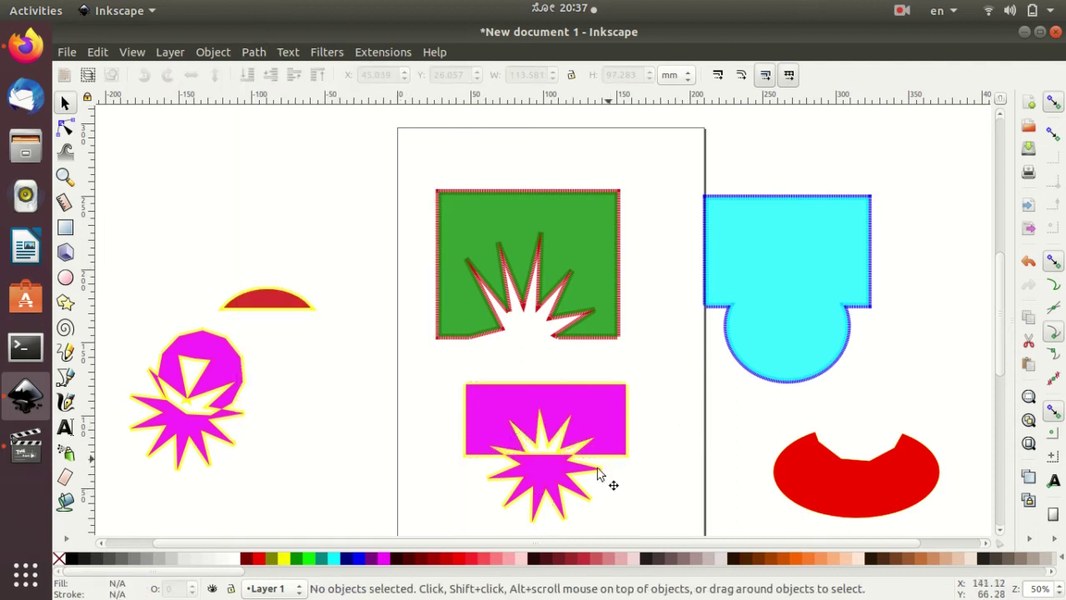
{"action": "mouse_move", "coordinate": [580, 417]}
{"action": "left_mouse_down"}
{"action": "mouse_move", "coordinate": [576, 368]}
{"action": "mouse_move", "coordinate": [576, 387]}
{"action": "left_mouse_up"}
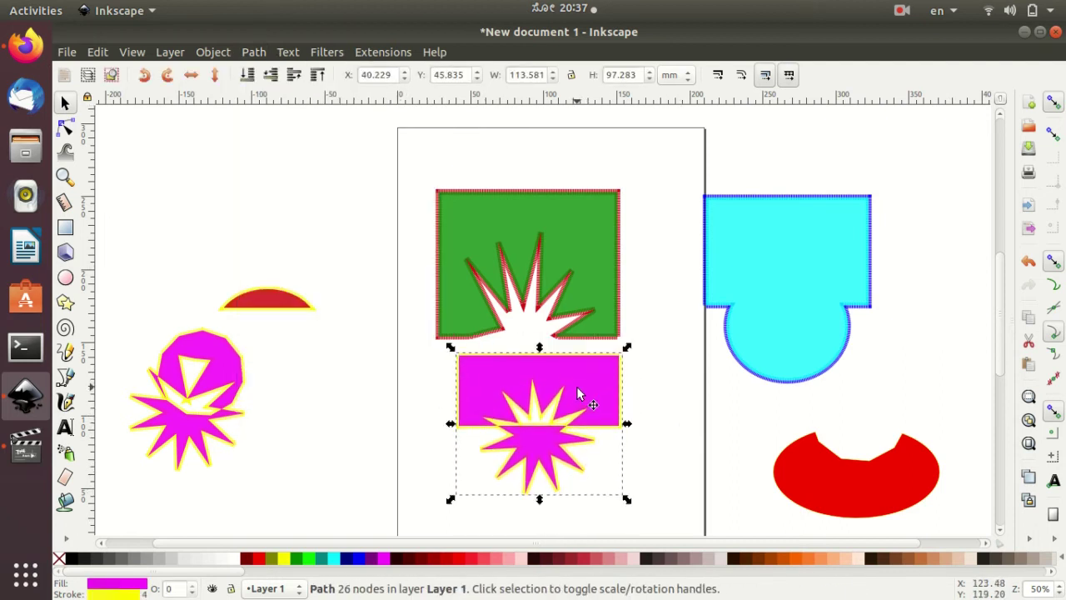
Fill the combined 26-node path green.
{"action": "left_click", "coordinate": [445, 562]}
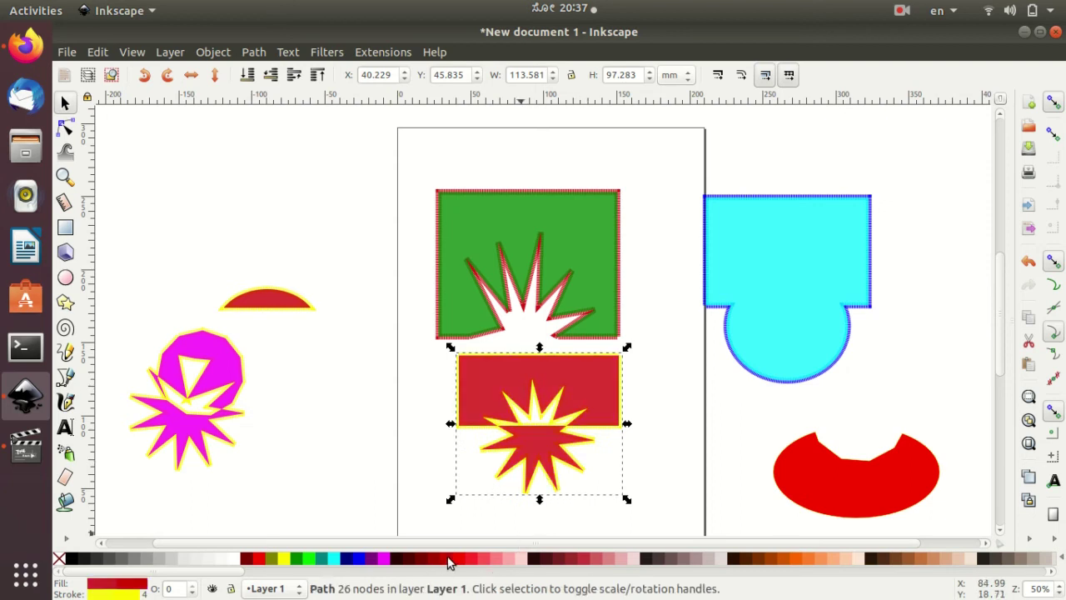
{"action": "left_click", "coordinate": [333, 559]}
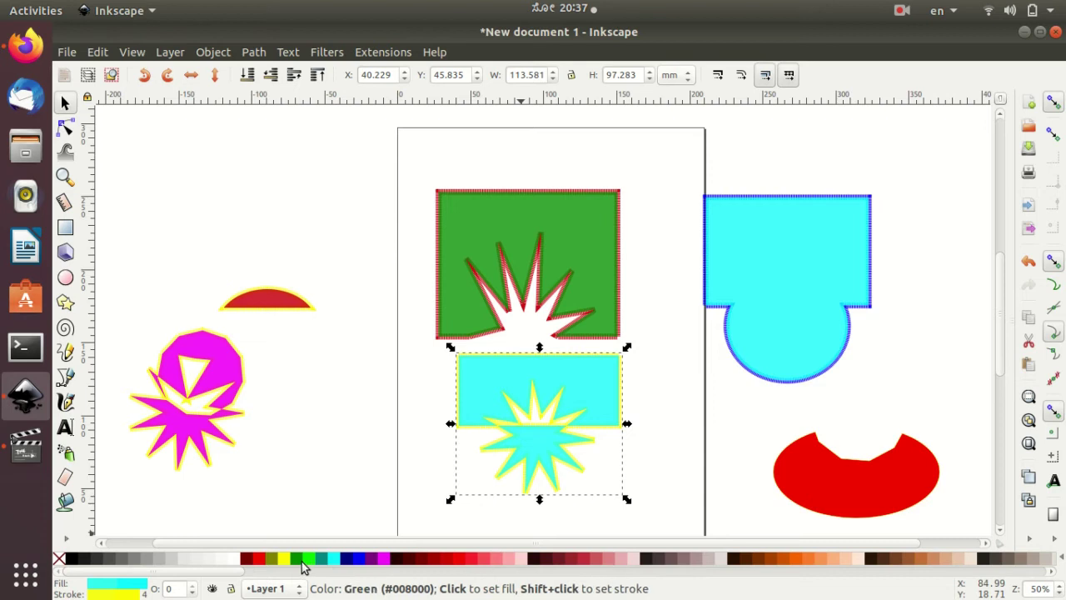
{"action": "left_click", "coordinate": [297, 560]}
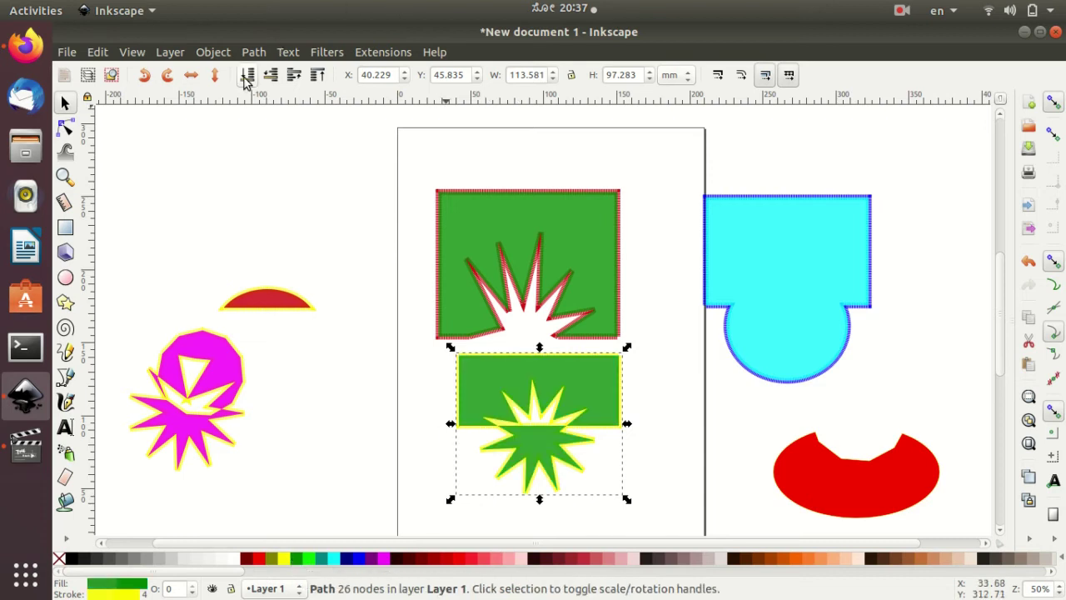
{"action": "left_click", "coordinate": [253, 54]}
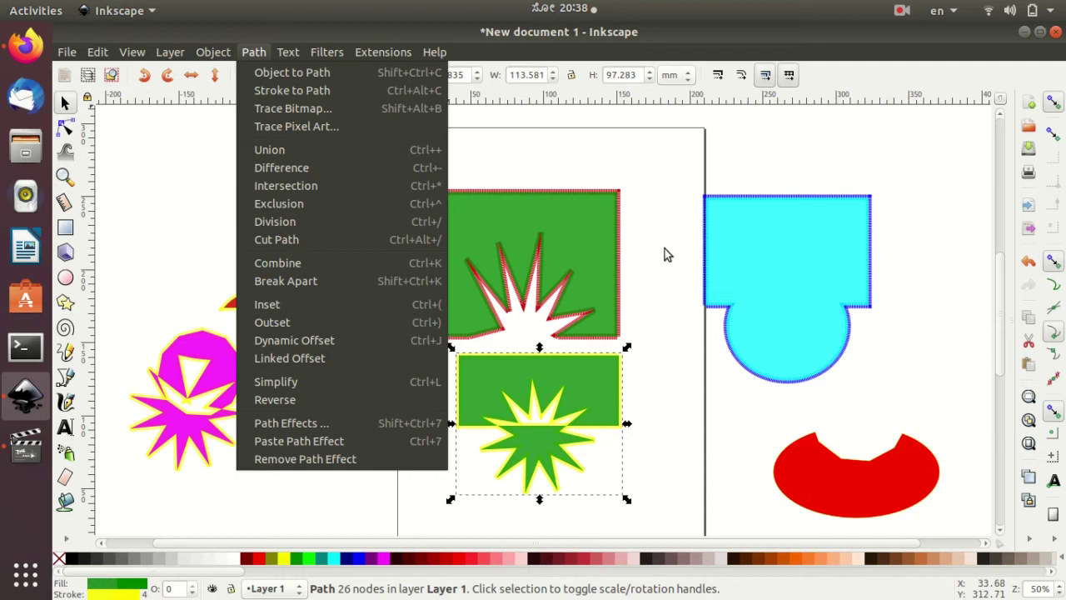
Delete the snowman, red half-disc, starburst square and magenta shape, leaving the page blank.
{"action": "key", "text": "Escape"}
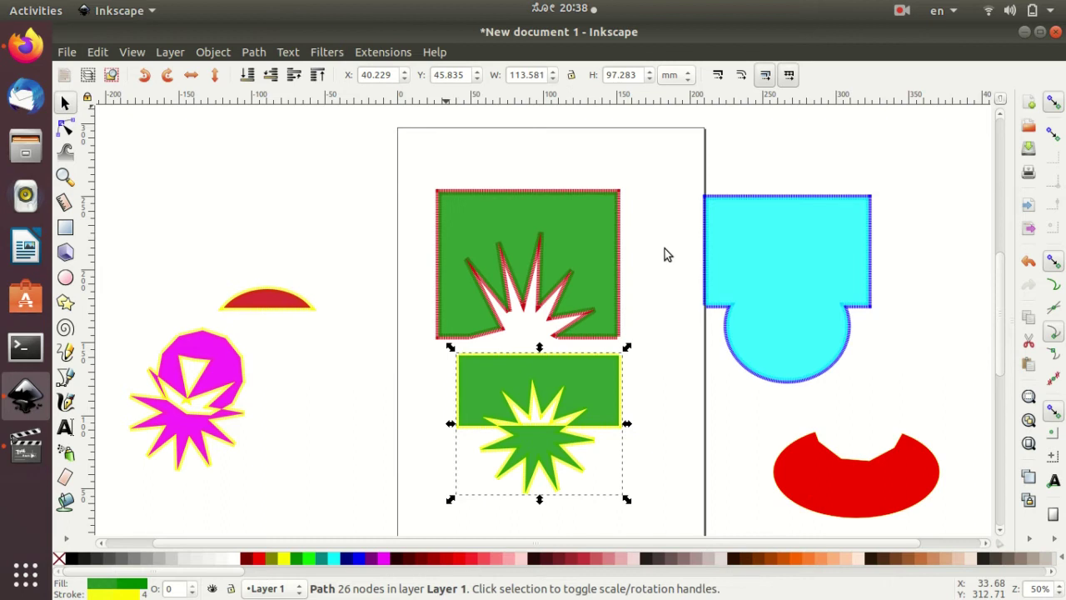
{"action": "mouse_move", "coordinate": [196, 196]}
{"action": "left_mouse_down"}
{"action": "mouse_move", "coordinate": [916, 514]}
{"action": "mouse_move", "coordinate": [696, 187]}
{"action": "left_mouse_up"}
{"action": "key", "text": "Delete"}
{"action": "key", "text": "Delete"}
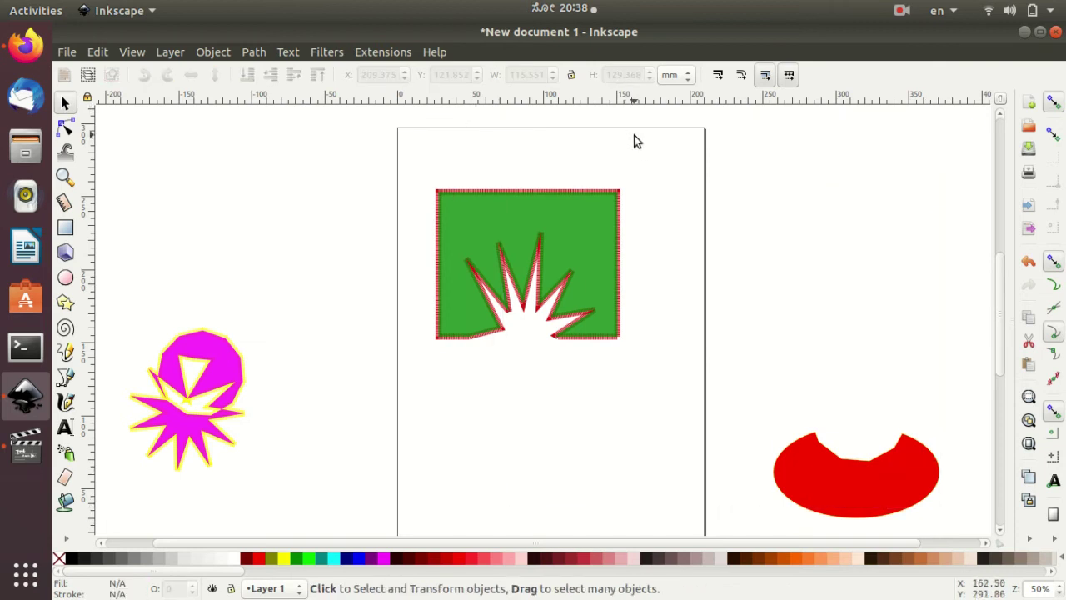
{"action": "left_click", "coordinate": [884, 468]}
{"action": "key", "text": "Delete"}
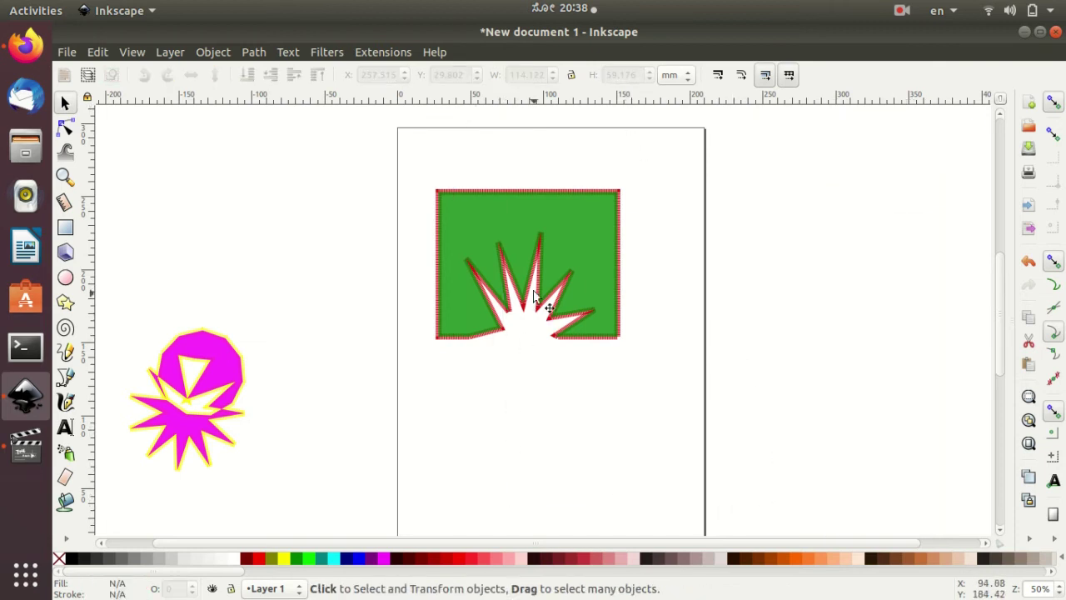
{"action": "left_click", "coordinate": [540, 298]}
{"action": "key", "text": "Delete"}
{"action": "left_click", "coordinate": [228, 357]}
{"action": "key", "text": "Delete"}
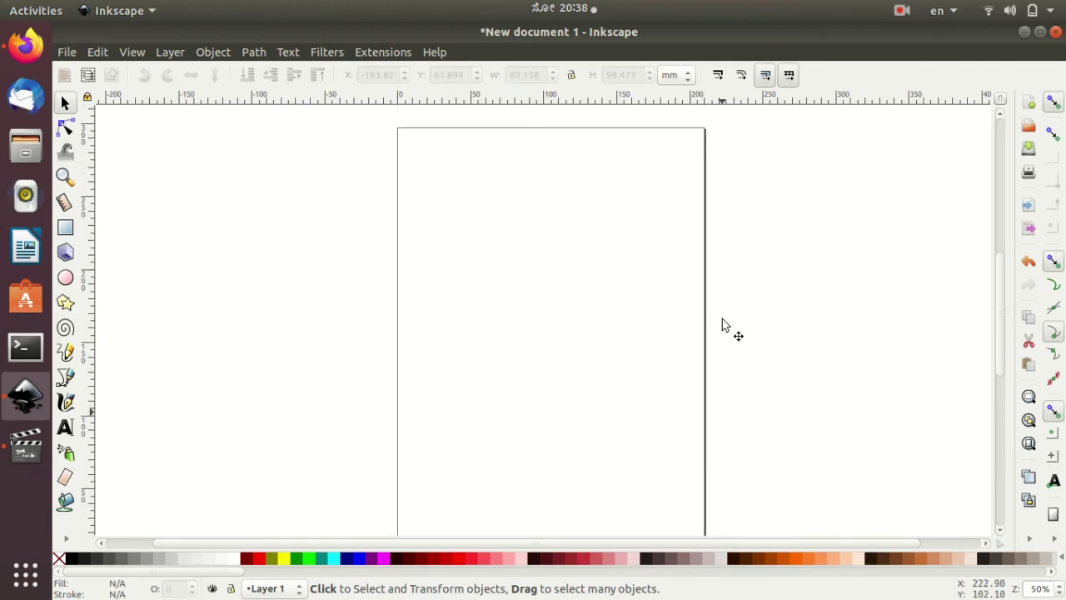
{"action": "scroll", "coordinate": [564, 325], "scroll_direction": "up", "scroll_amount": 3}
Scroll the view back and deselect everything on the empty canvas.
{"action": "scroll", "coordinate": [291, 305], "scroll_direction": "down", "scroll_amount": 3}
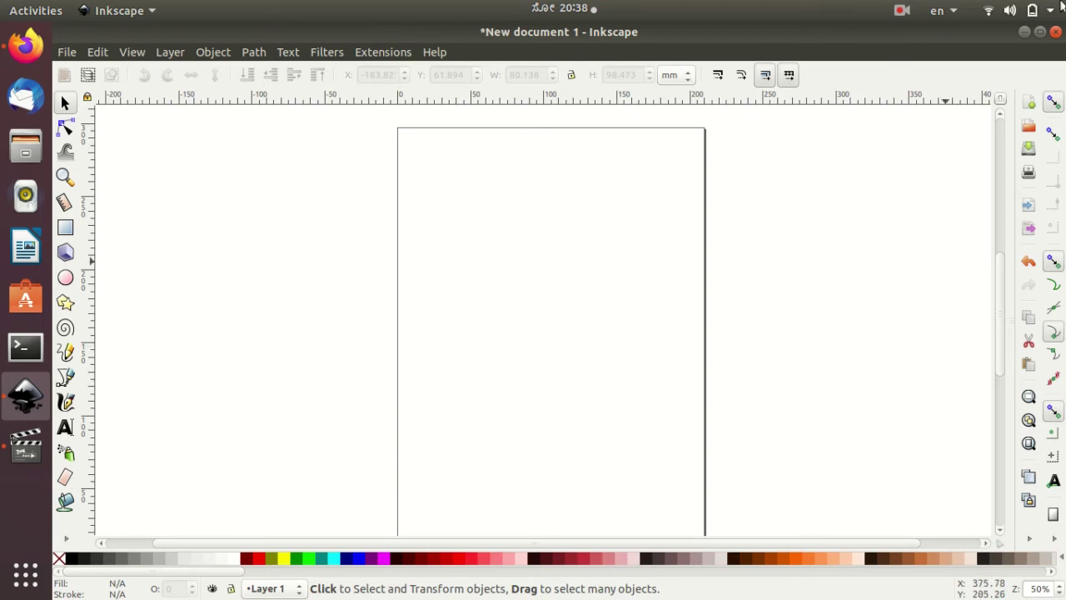
{"action": "left_click", "coordinate": [705, 195]}
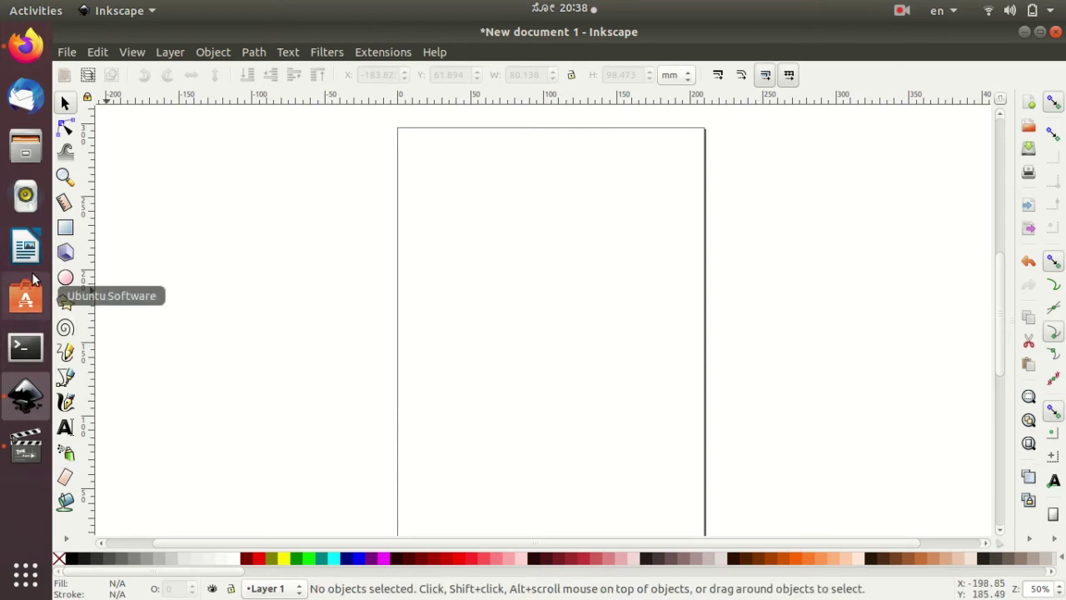
Open Object > Align and Distribute, docking the panel set relative to Page.
{"action": "left_click", "coordinate": [213, 51]}
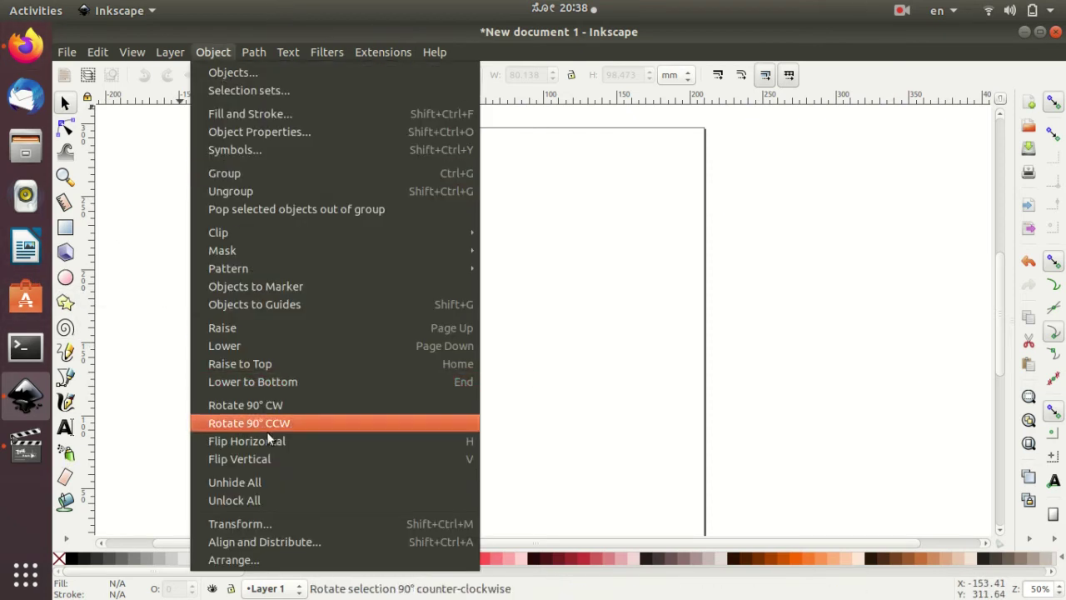
{"action": "left_click", "coordinate": [343, 544]}
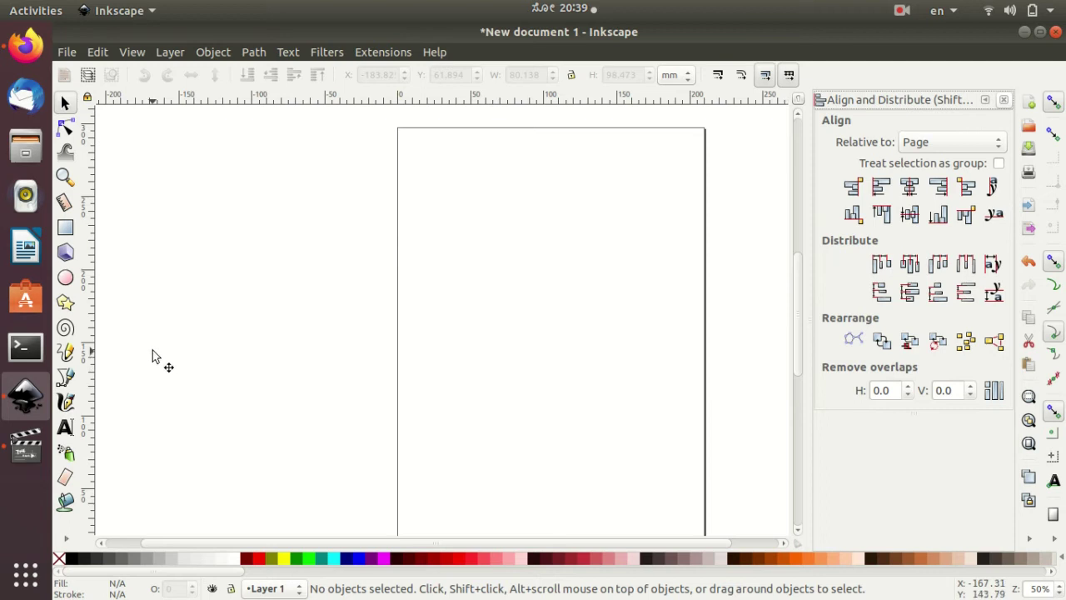
Draw three red circles of increasing size downward, the largest about 91.4 × 96.2 mm.
{"action": "left_click", "coordinate": [66, 277]}
{"action": "left_click_drag", "start_coordinate": [525, 188], "coordinate": [576, 239]}
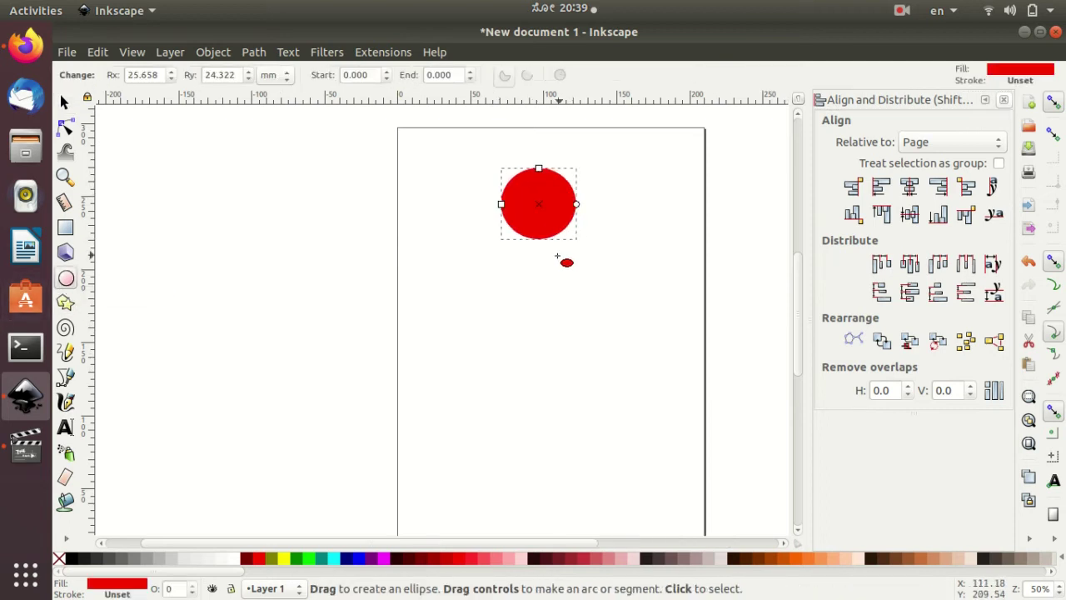
{"action": "left_click_drag", "start_coordinate": [503, 239], "coordinate": [596, 338]}
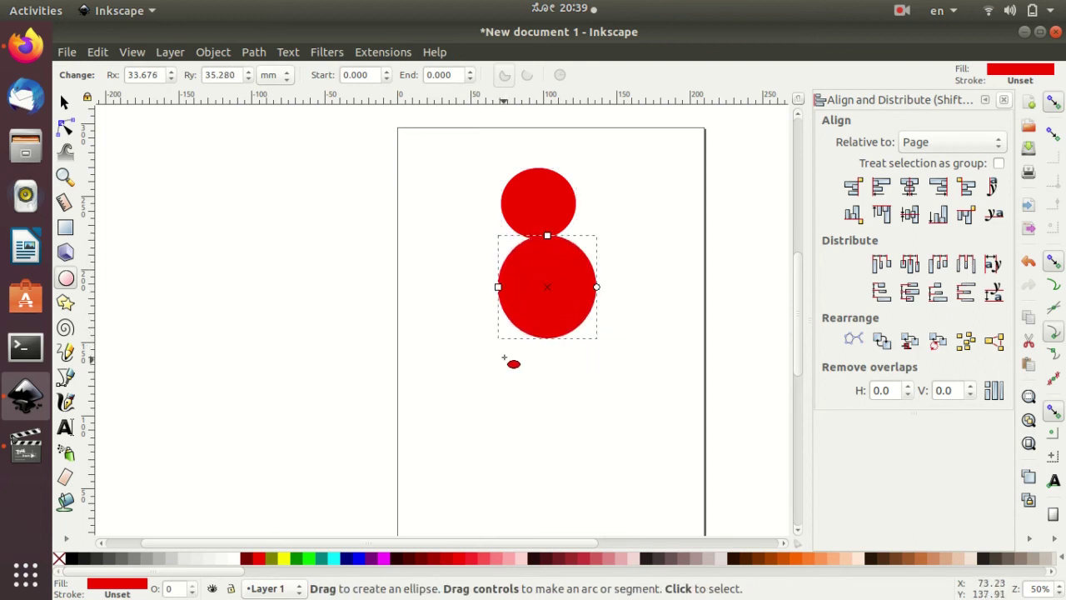
{"action": "left_click_drag", "start_coordinate": [505, 341], "coordinate": [643, 487]}
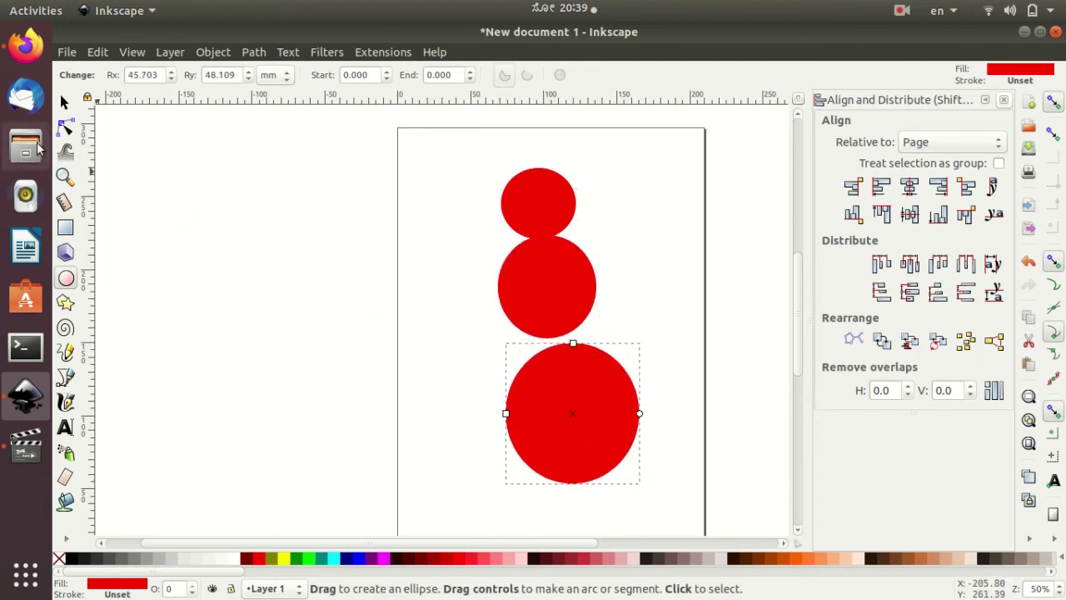
Push the middle and bottom circles up so all three touch, then select all three.
{"action": "left_click", "coordinate": [65, 101]}
{"action": "left_click_drag", "start_coordinate": [524, 267], "coordinate": [518, 258]}
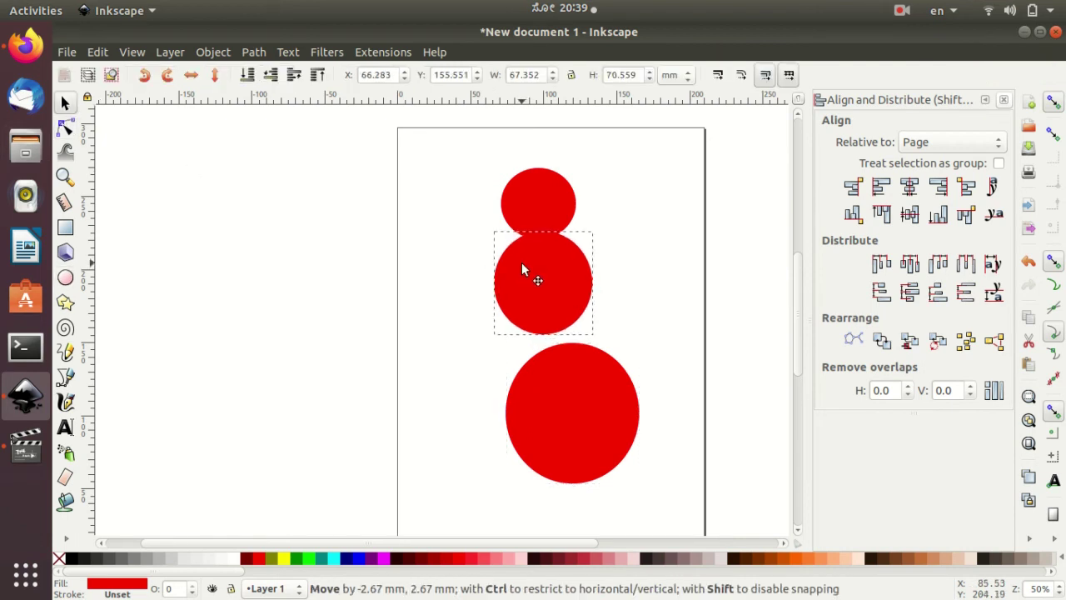
{"action": "left_click_drag", "start_coordinate": [545, 378], "coordinate": [513, 351]}
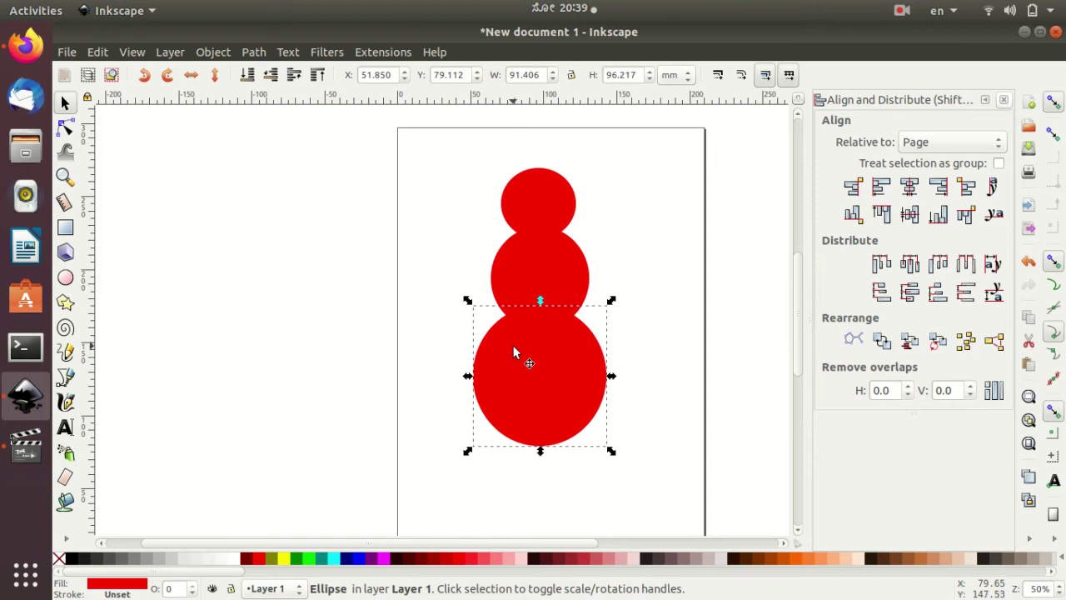
{"action": "left_click", "coordinate": [437, 153]}
{"action": "left_click_drag", "start_coordinate": [437, 151], "coordinate": [663, 442]}
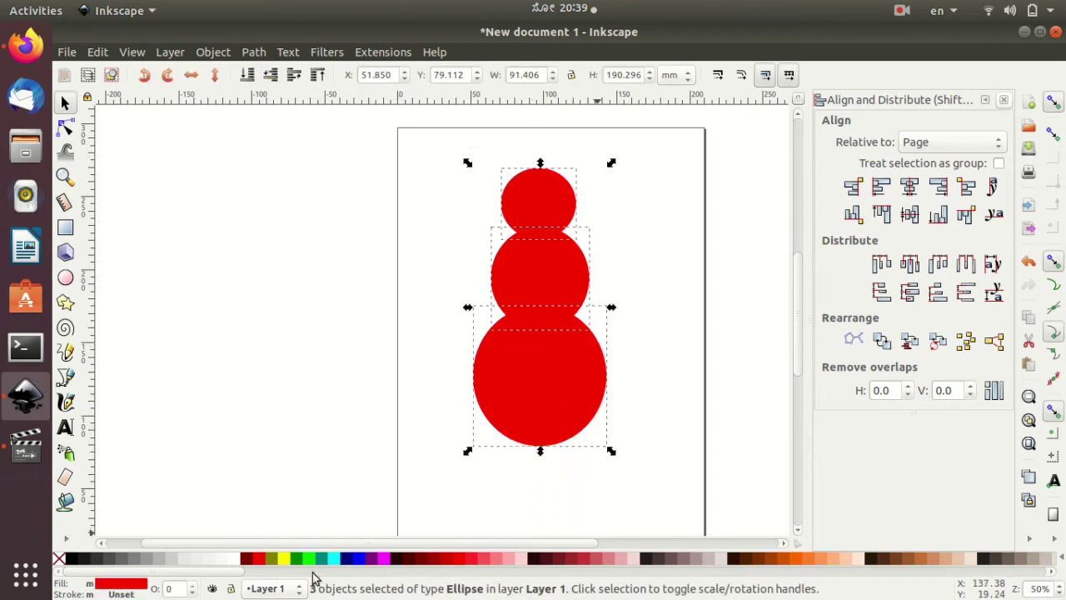
Give the snowman circles a cyan outline 4 units wide.
{"action": "left_click", "coordinate": [334, 560], "text": "shift"}
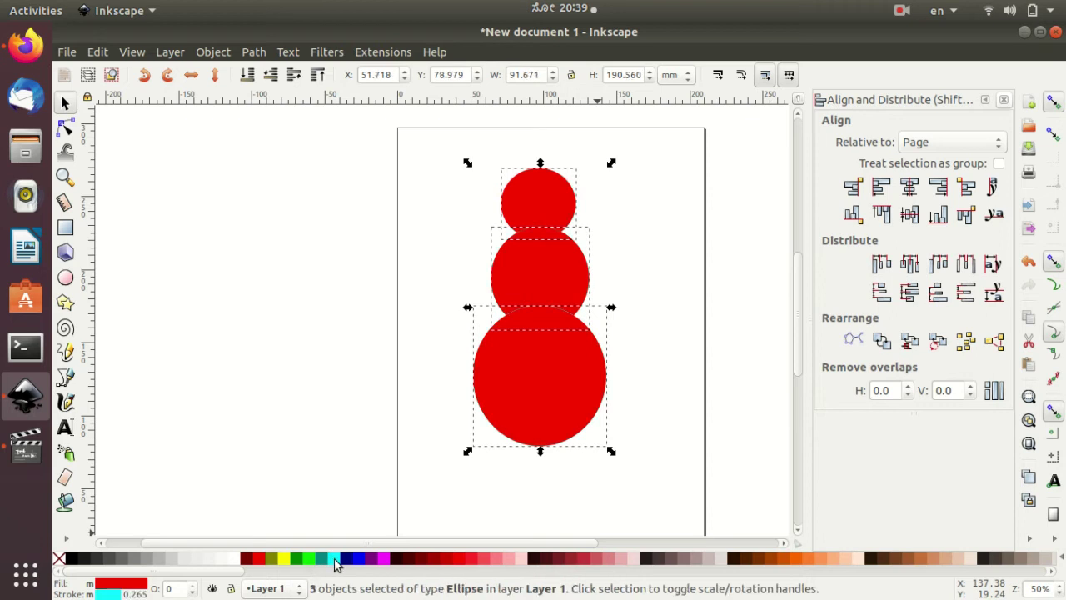
{"action": "right_click", "coordinate": [135, 593]}
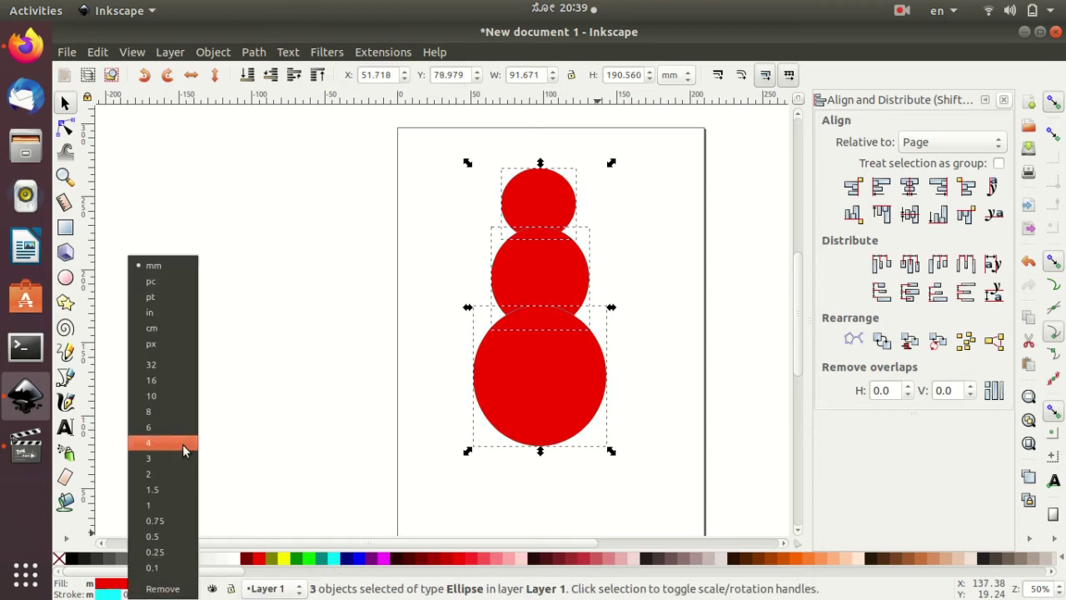
{"action": "left_click", "coordinate": [184, 443]}
Select all three circles and change their fill from red to blue.
{"action": "left_click", "coordinate": [213, 408]}
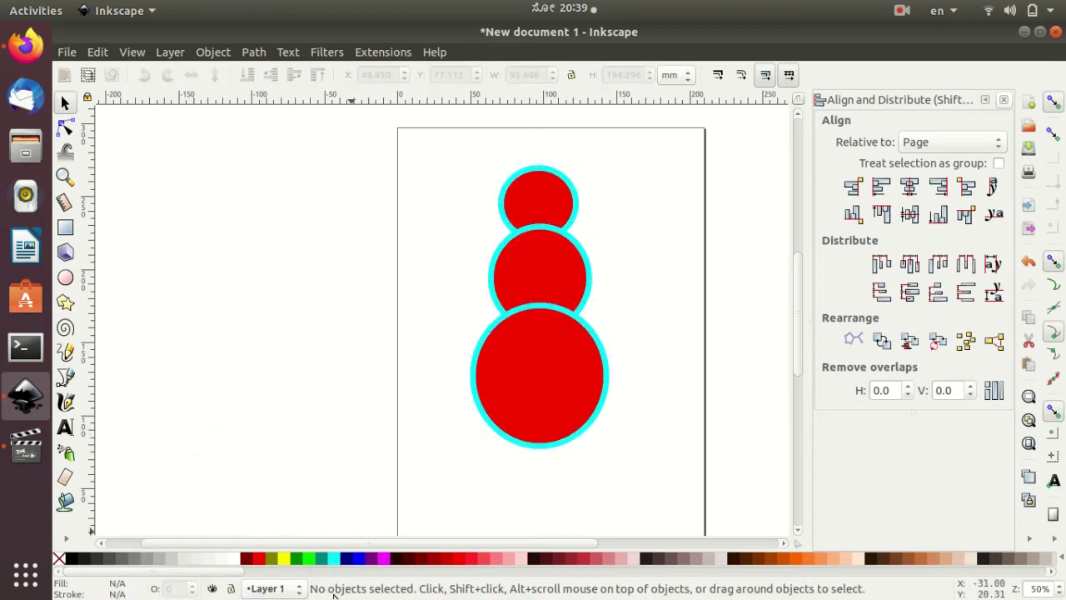
{"action": "left_click_drag", "start_coordinate": [459, 150], "coordinate": [647, 508]}
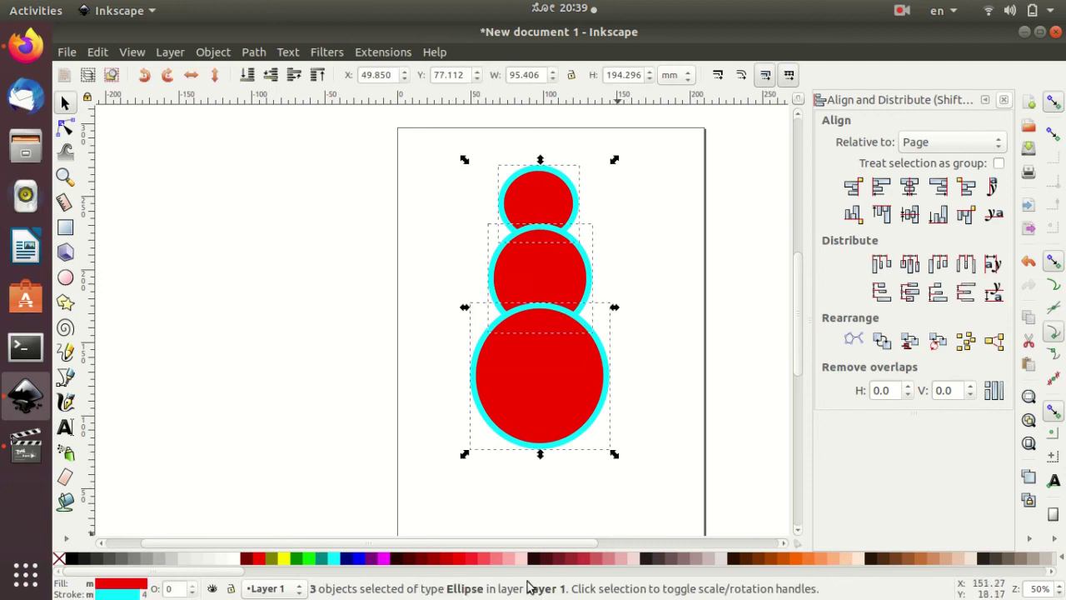
{"action": "left_click", "coordinate": [358, 560]}
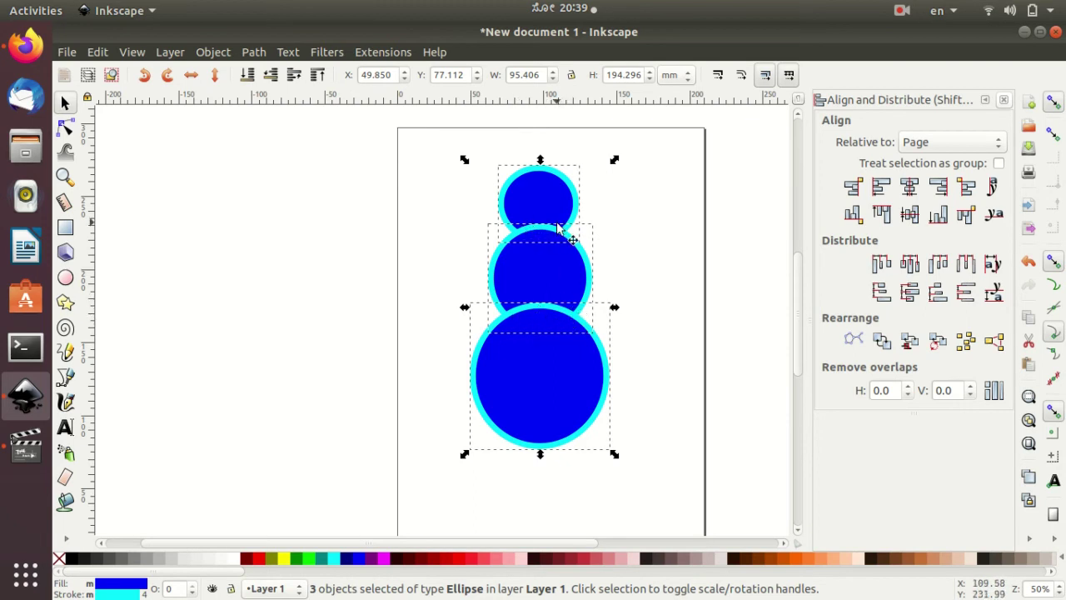
Union the three circles into a single snowman path with Path > Union.
{"action": "left_click", "coordinate": [252, 54]}
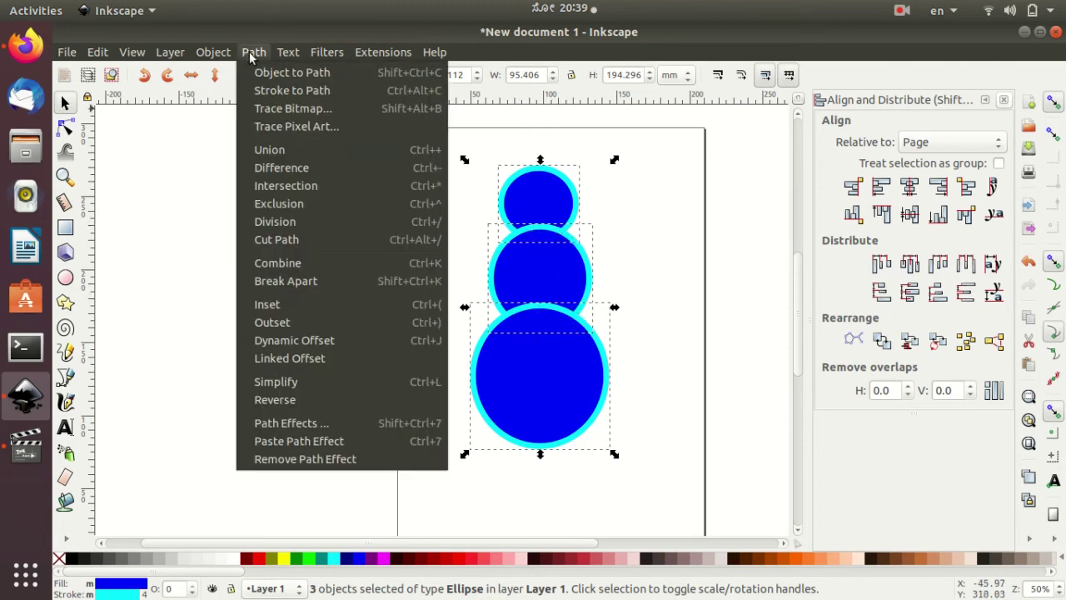
{"action": "left_click", "coordinate": [332, 150]}
{"action": "left_click", "coordinate": [649, 301]}
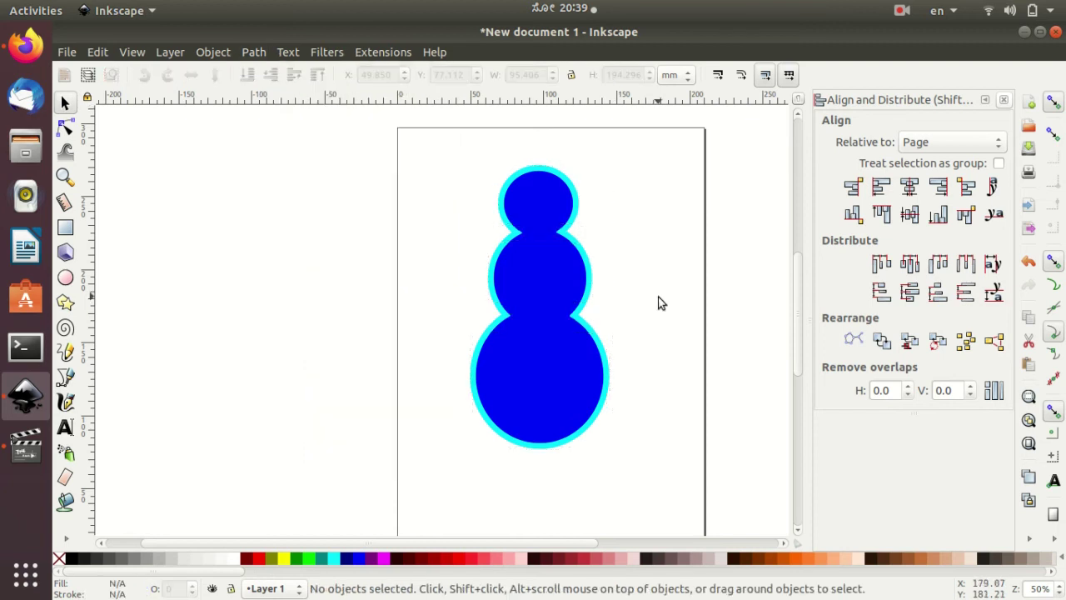
Widen the merged snowman slightly and move it toward the page's top-left.
{"action": "left_click", "coordinate": [552, 417]}
{"action": "left_click_drag", "start_coordinate": [613, 449], "coordinate": [639, 463]}
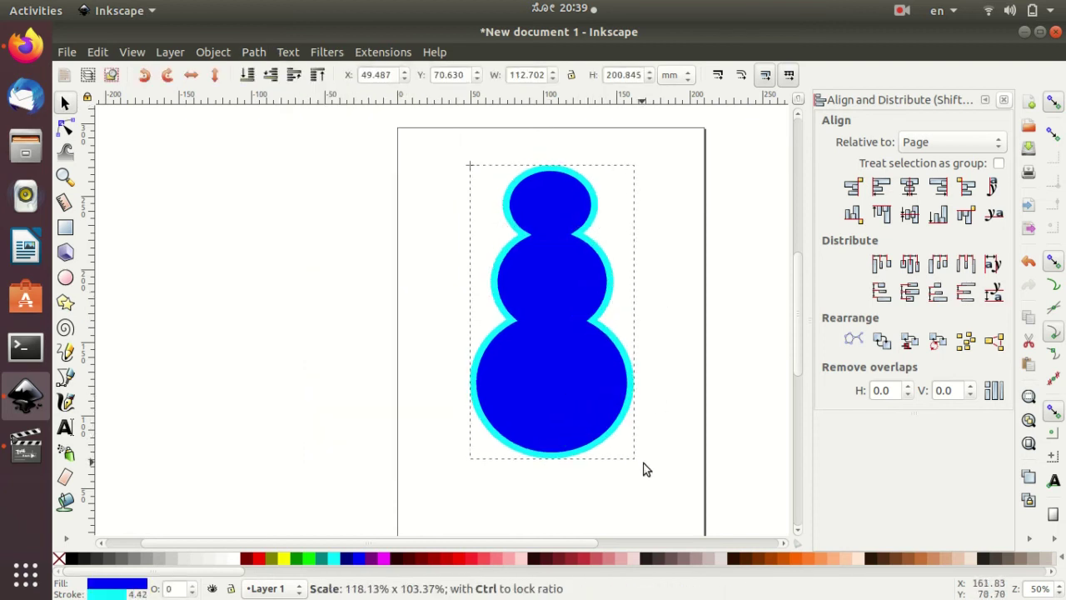
{"action": "left_click_drag", "start_coordinate": [565, 347], "coordinate": [495, 295]}
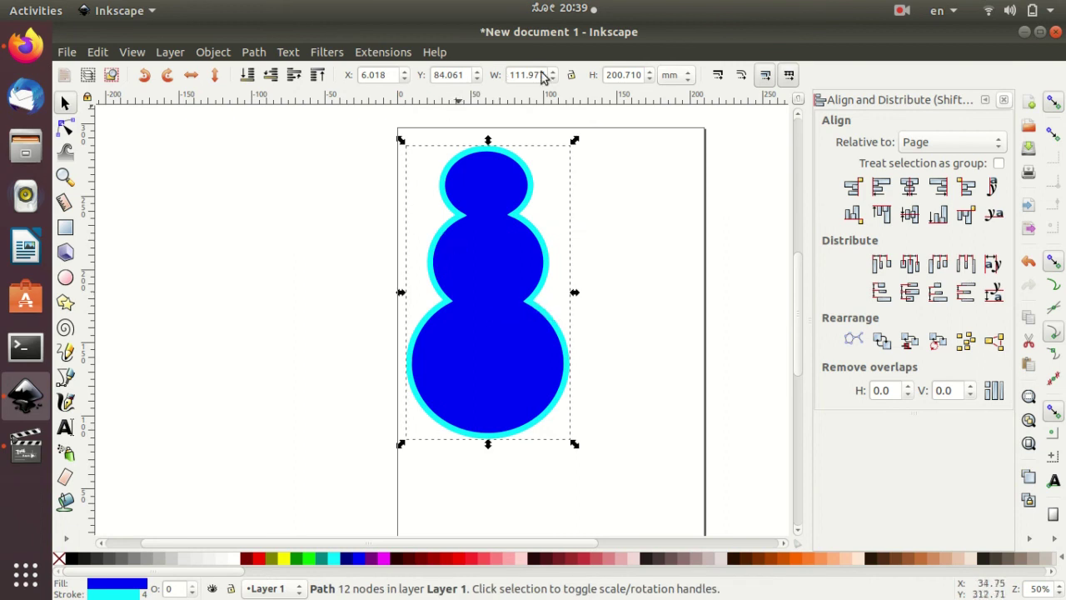
{"action": "scroll", "coordinate": [664, 454], "scroll_direction": "down", "scroll_amount": 1, "text": "ctrl"}
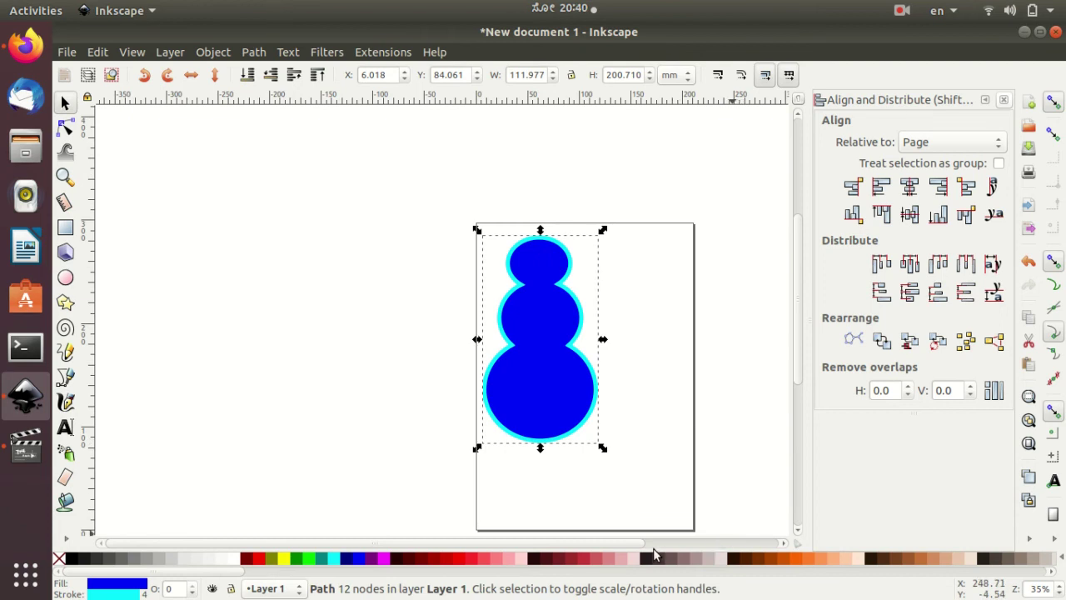
{"action": "left_click_drag", "start_coordinate": [642, 545], "coordinate": [700, 546]}
{"action": "scroll", "coordinate": [676, 471], "scroll_direction": "down", "scroll_amount": 1}
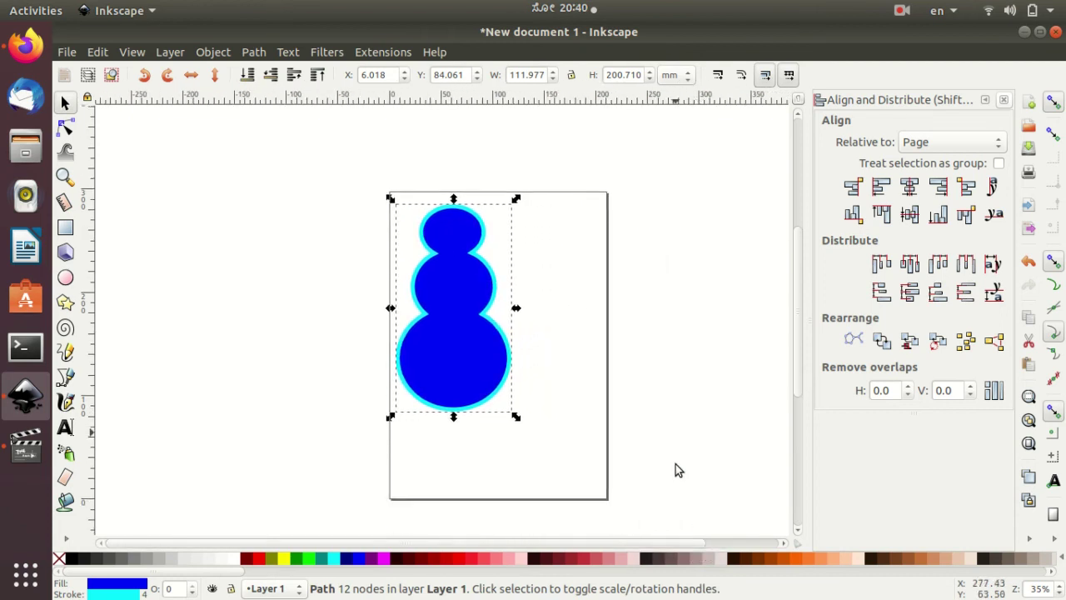
{"action": "scroll", "coordinate": [675, 461], "scroll_direction": "down", "scroll_amount": 1}
{"action": "scroll", "coordinate": [674, 455], "scroll_direction": "up", "scroll_amount": 1, "text": "ctrl"}
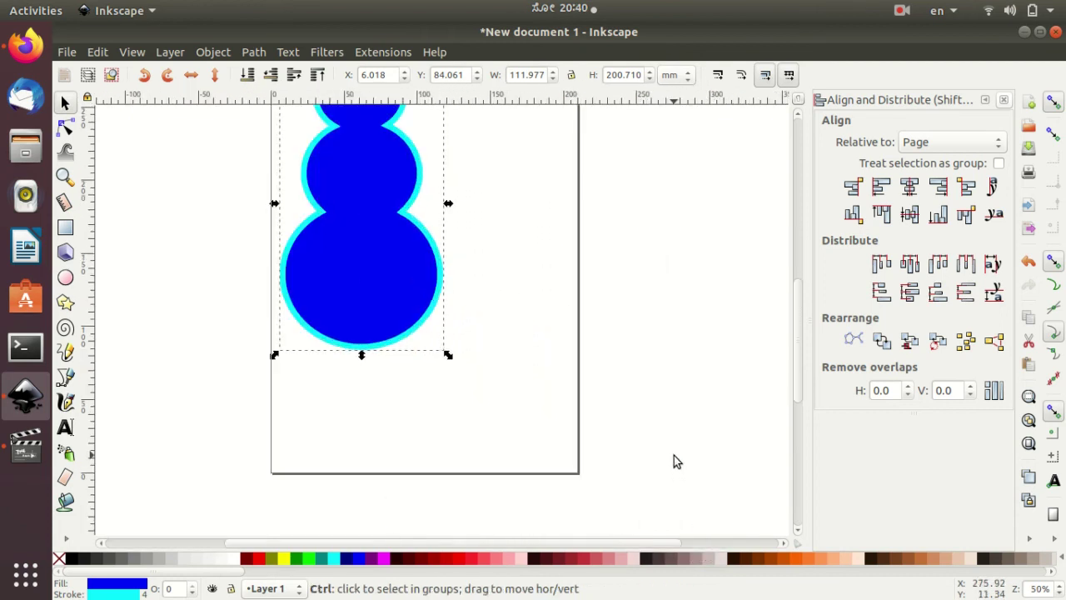
{"action": "scroll", "coordinate": [674, 456], "scroll_direction": "up", "scroll_amount": 1}
{"action": "scroll", "coordinate": [674, 453], "scroll_direction": "up", "scroll_amount": 1}
{"action": "scroll", "coordinate": [674, 453], "scroll_direction": "down", "scroll_amount": 1}
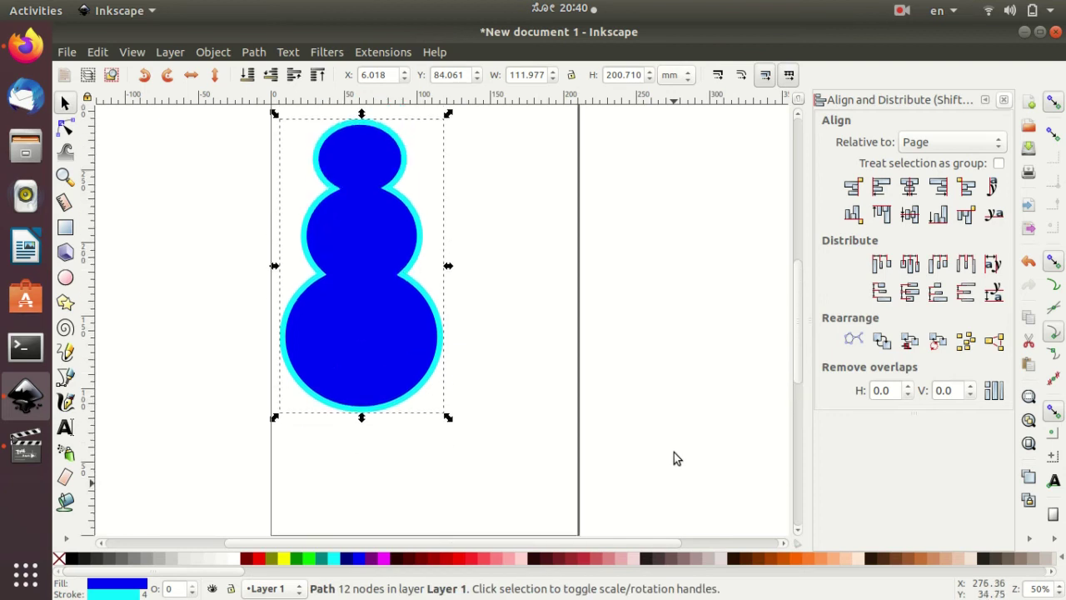
{"action": "key", "text": "ctrl"}
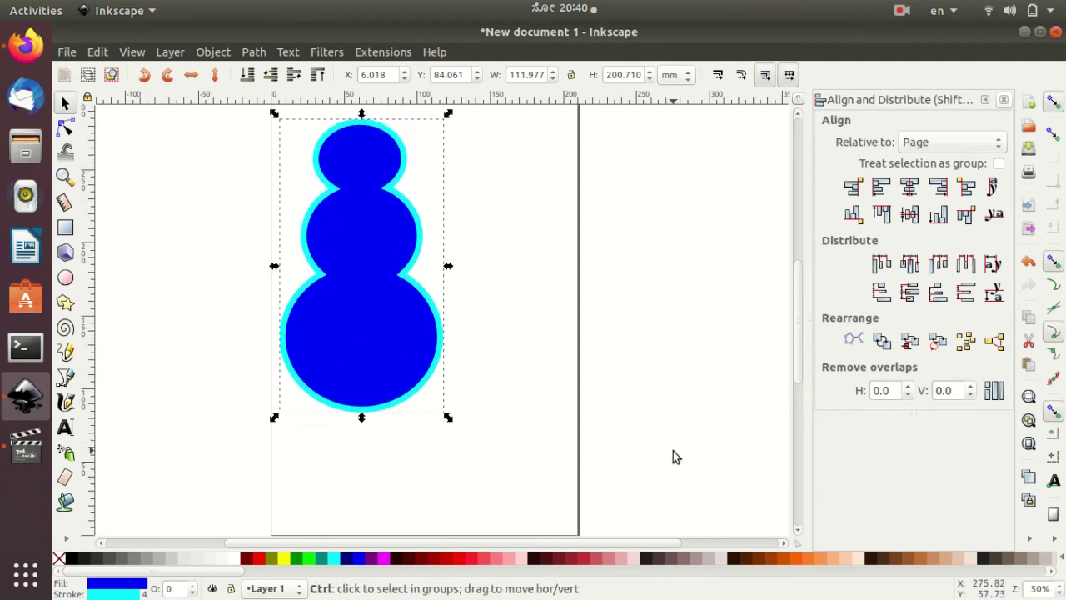
{"action": "scroll", "coordinate": [673, 451], "scroll_direction": "down", "scroll_amount": 1, "text": "ctrl"}
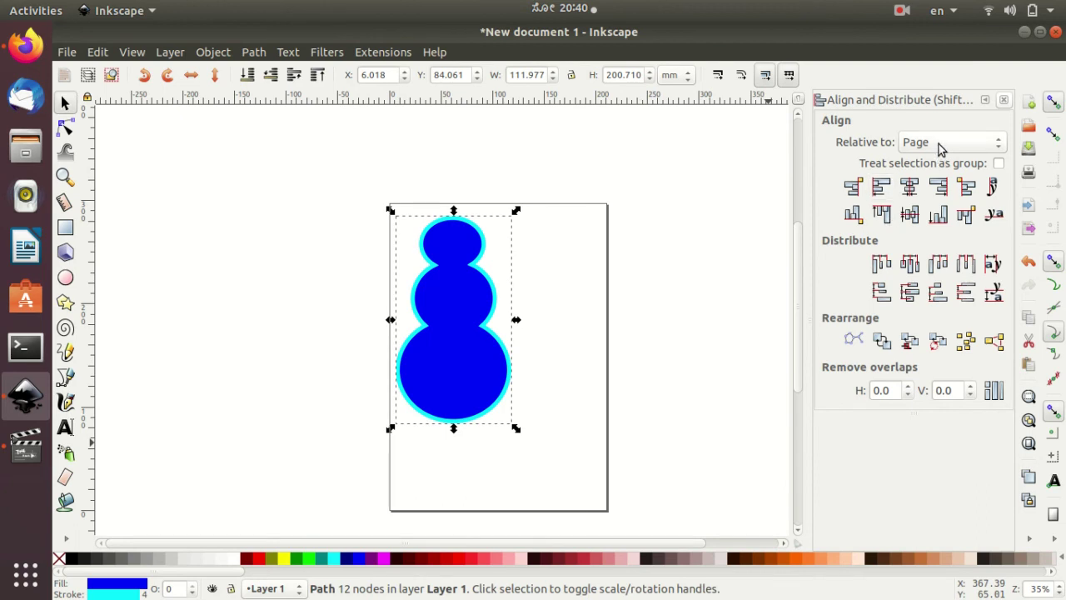
{"action": "left_click", "coordinate": [998, 144]}
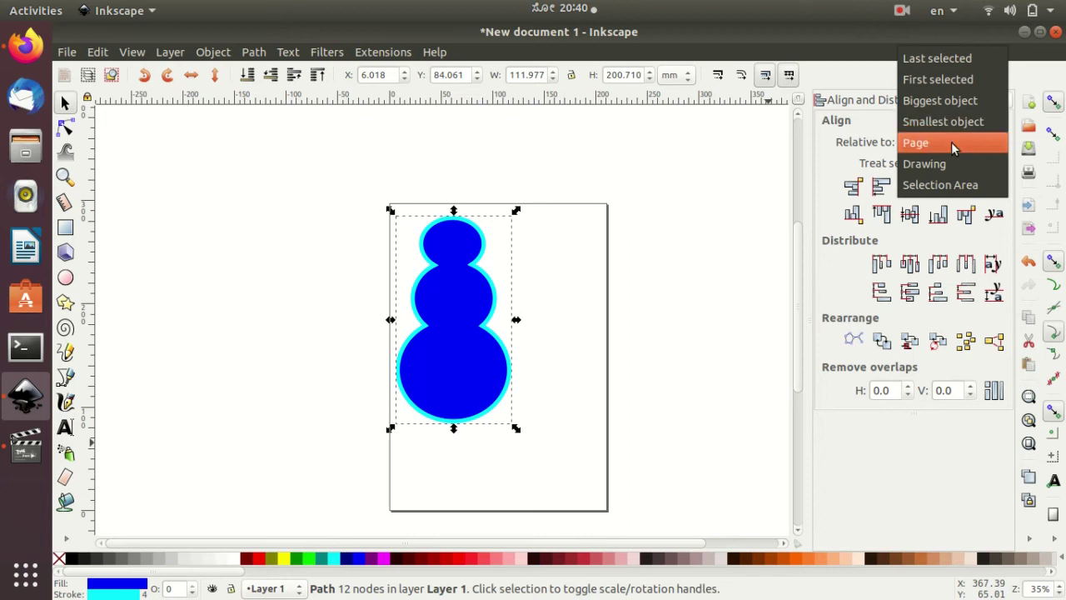
Set the Align and Distribute Relative to option to Page.
{"action": "left_click", "coordinate": [952, 142]}
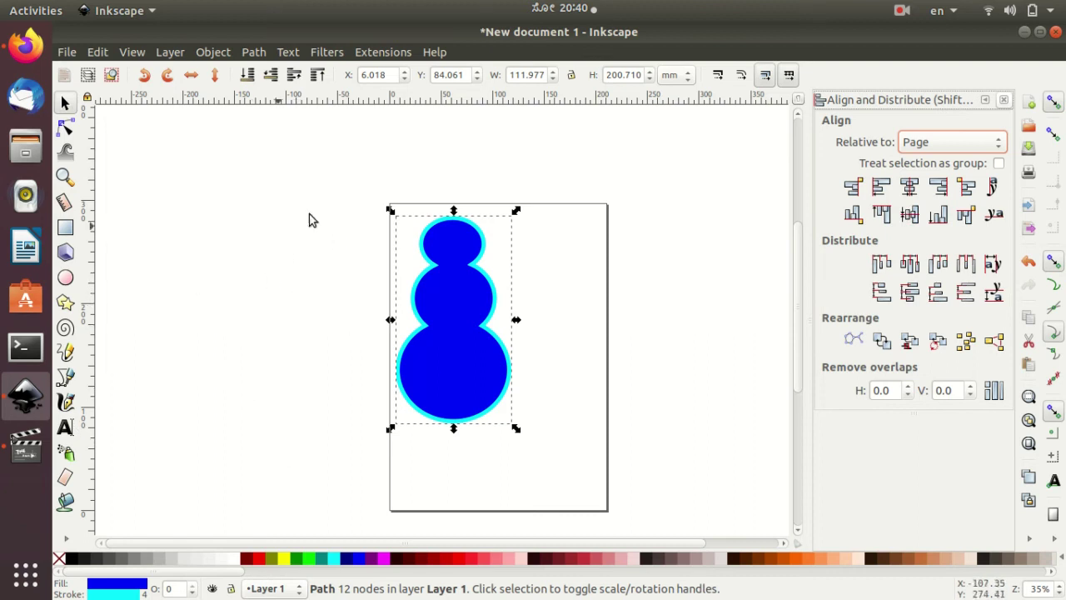
{"action": "left_click", "coordinate": [993, 141]}
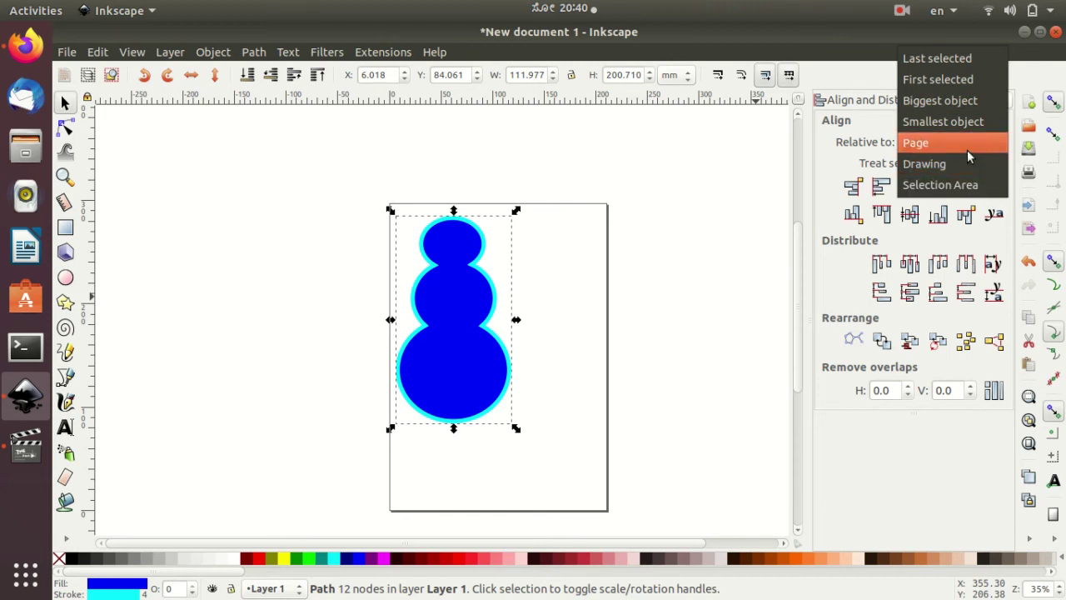
{"action": "left_click", "coordinate": [968, 150]}
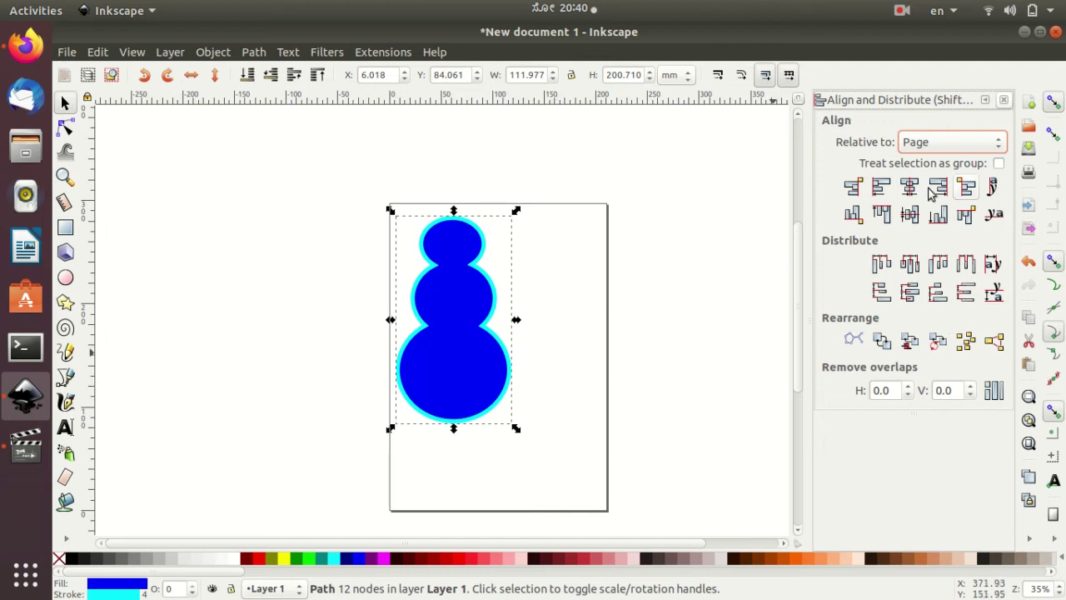
Try the page-edge alignments, then centre the snowman horizontally and vertically at X 49.011, Y 48.145 mm.
{"action": "left_click", "coordinate": [879, 188]}
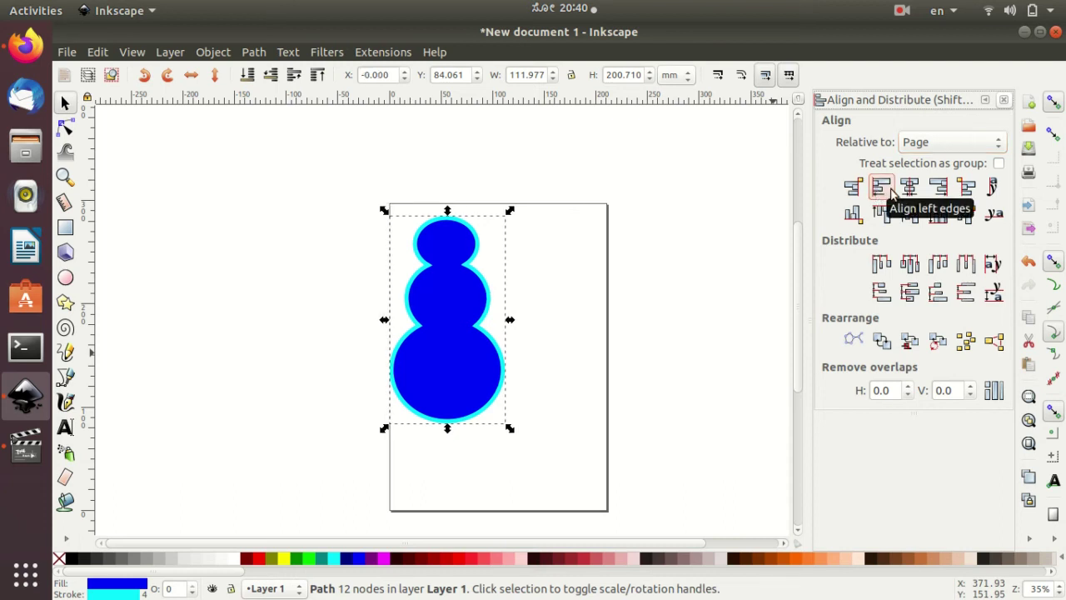
{"action": "left_click", "coordinate": [910, 188]}
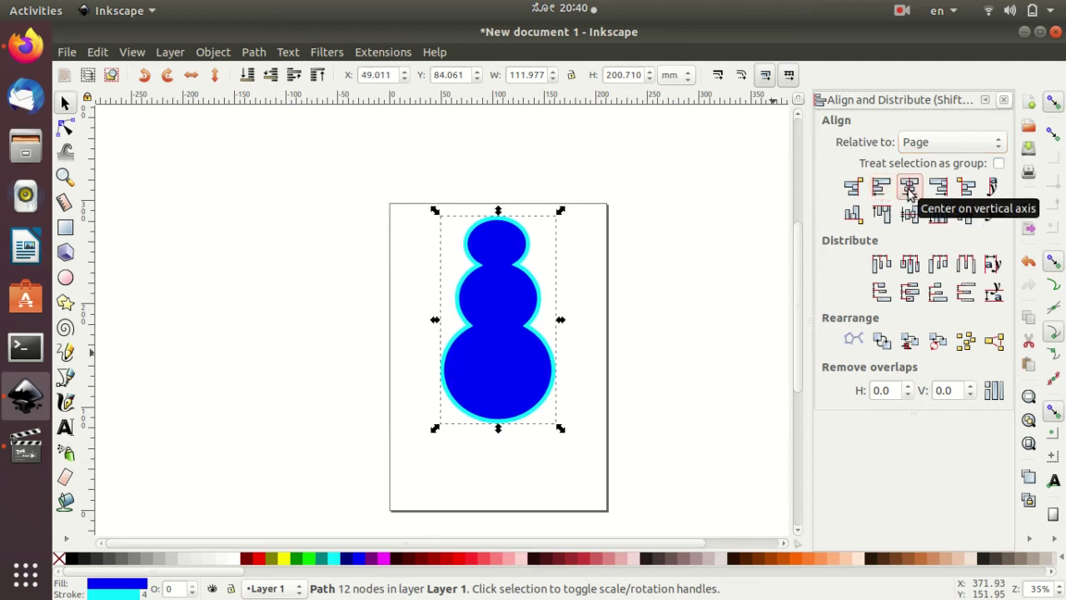
{"action": "left_click", "coordinate": [909, 214]}
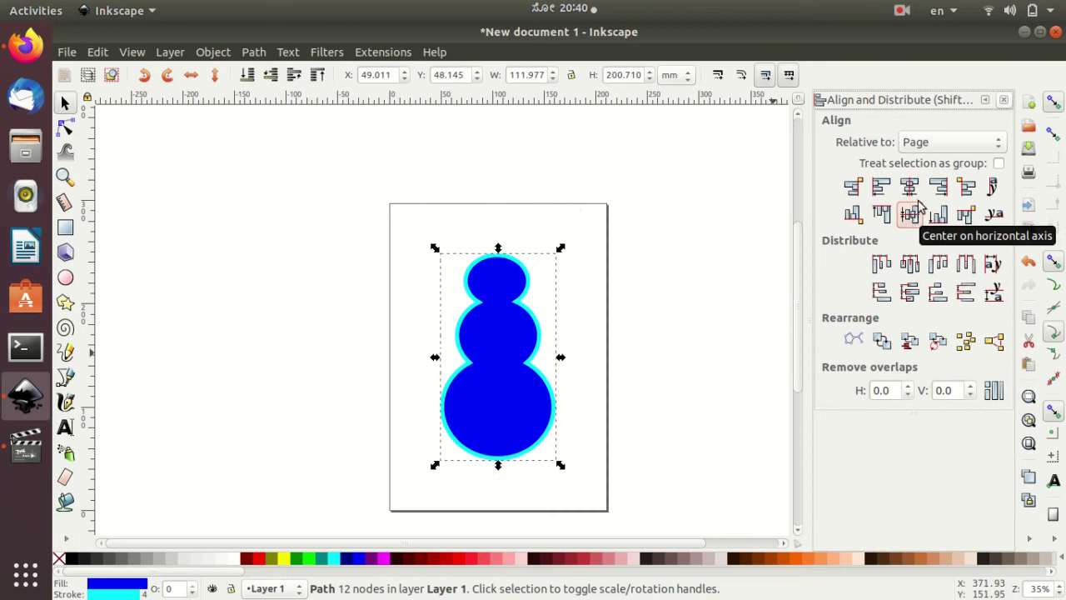
{"action": "left_click", "coordinate": [938, 187]}
{"action": "left_click", "coordinate": [938, 217]}
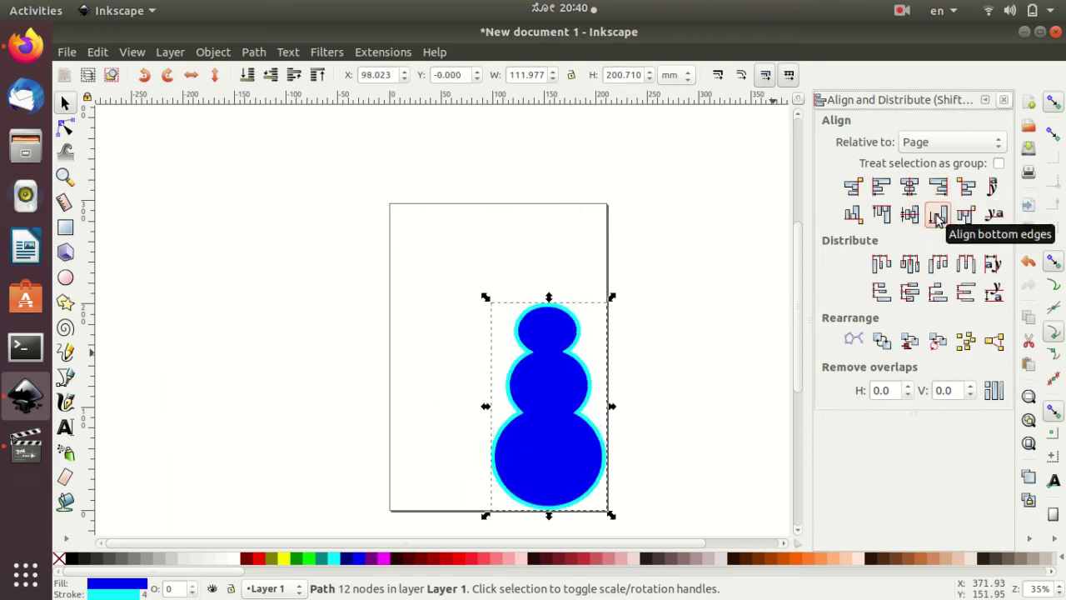
{"action": "left_click", "coordinate": [907, 217]}
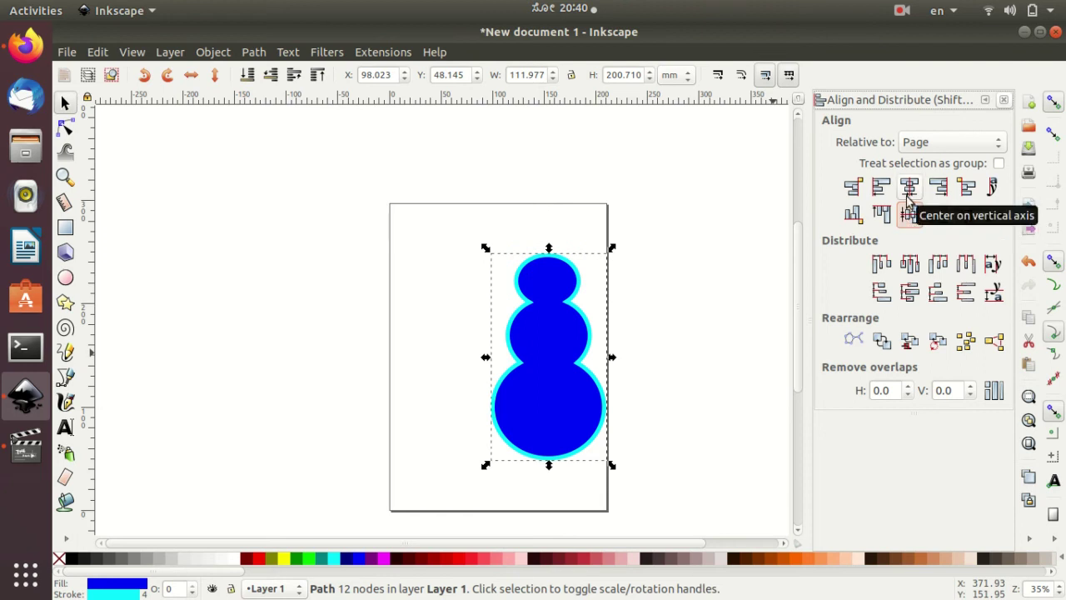
{"action": "left_click", "coordinate": [910, 190]}
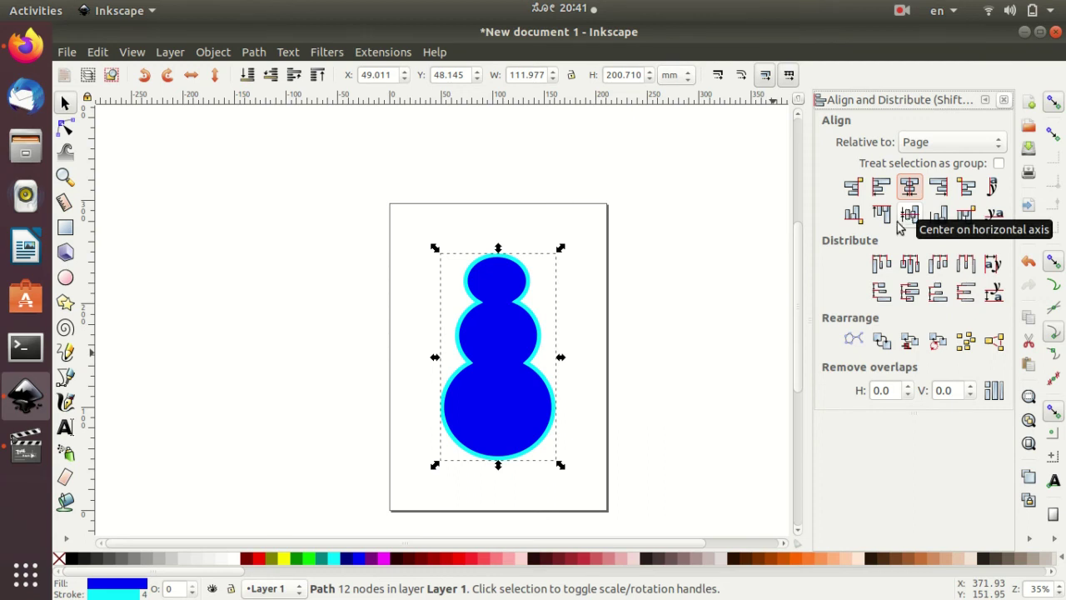
{"action": "left_click", "coordinate": [909, 215]}
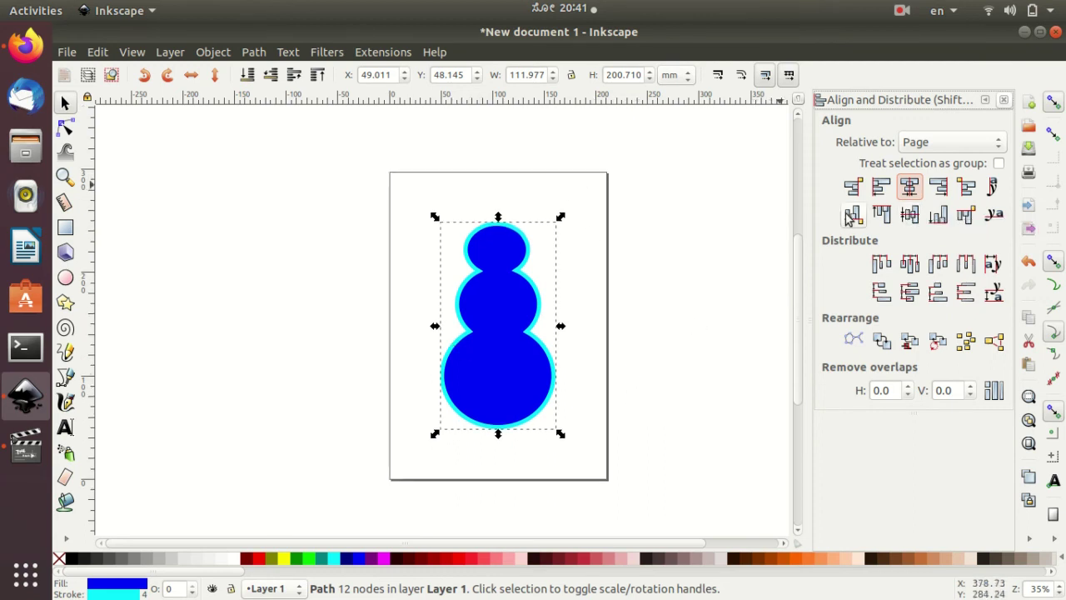
{"action": "left_click", "coordinate": [909, 268]}
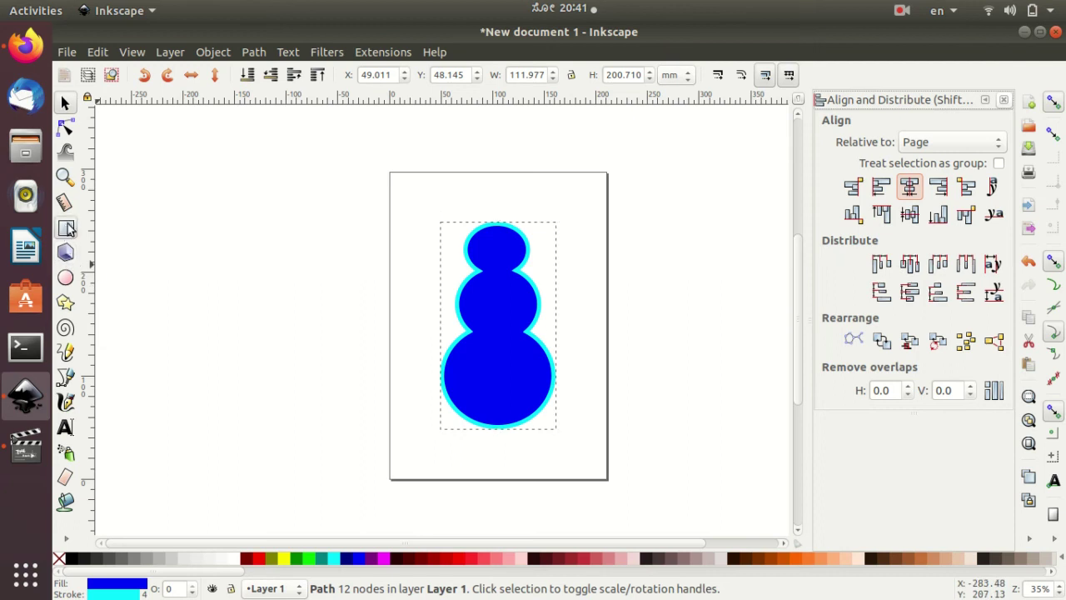
Draw a blue rectangle left of the page with a red ellipse below it.
{"action": "left_click", "coordinate": [65, 228]}
{"action": "left_click_drag", "start_coordinate": [164, 187], "coordinate": [209, 221]}
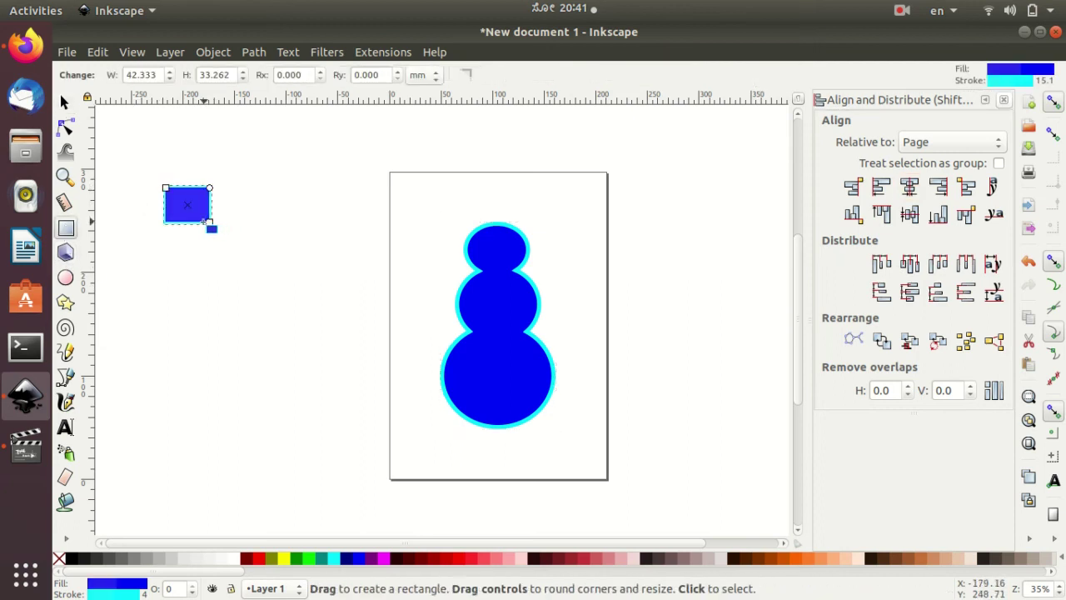
{"action": "left_click", "coordinate": [65, 278]}
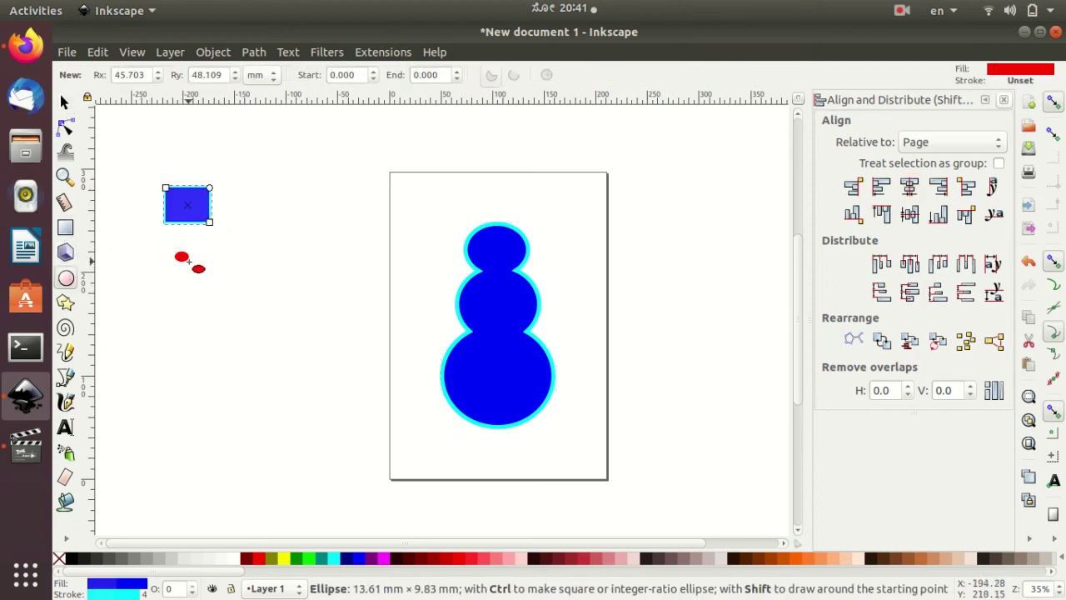
{"action": "left_click_drag", "start_coordinate": [175, 252], "coordinate": [213, 293]}
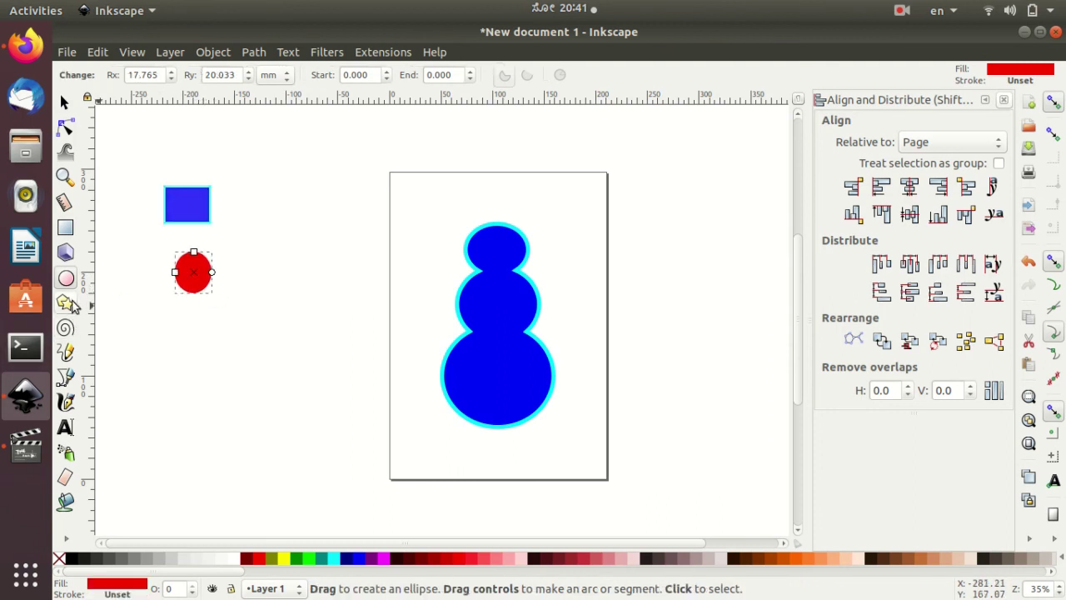
Add a blue star and a spiral beneath, then select all four shapes.
{"action": "left_click", "coordinate": [66, 303]}
{"action": "mouse_move", "coordinate": [167, 319]}
{"action": "left_mouse_down"}
{"action": "mouse_move", "coordinate": [188, 337]}
{"action": "mouse_move", "coordinate": [181, 394]}
{"action": "left_mouse_up"}
{"action": "left_click", "coordinate": [66, 327]}
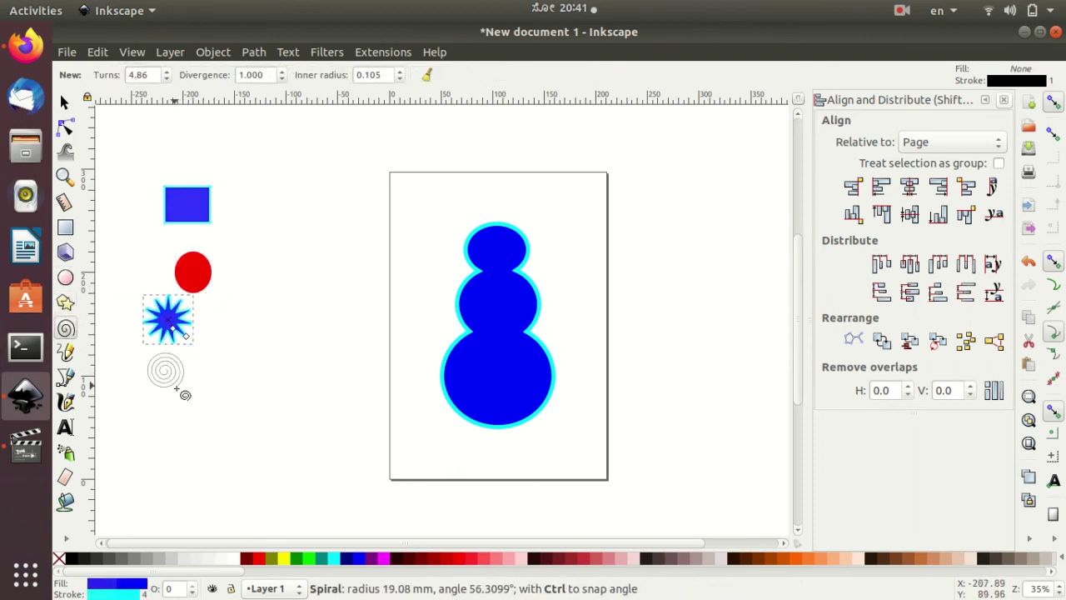
{"action": "left_click", "coordinate": [289, 304]}
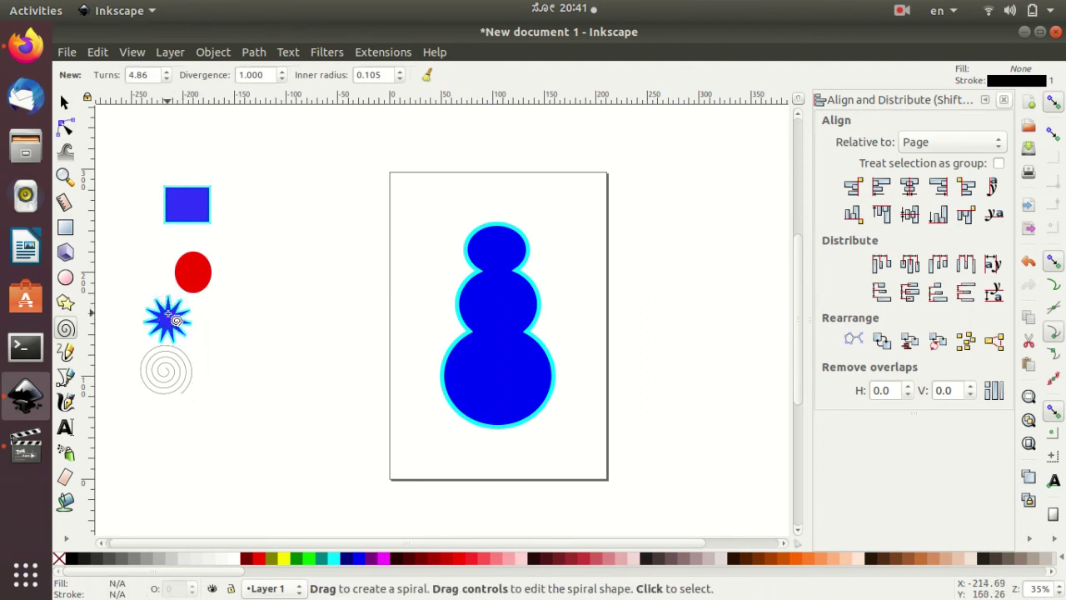
{"action": "left_click", "coordinate": [66, 102]}
{"action": "mouse_move", "coordinate": [125, 152]}
{"action": "left_mouse_down"}
{"action": "mouse_move", "coordinate": [172, 225]}
{"action": "mouse_move", "coordinate": [263, 456]}
{"action": "left_mouse_up"}
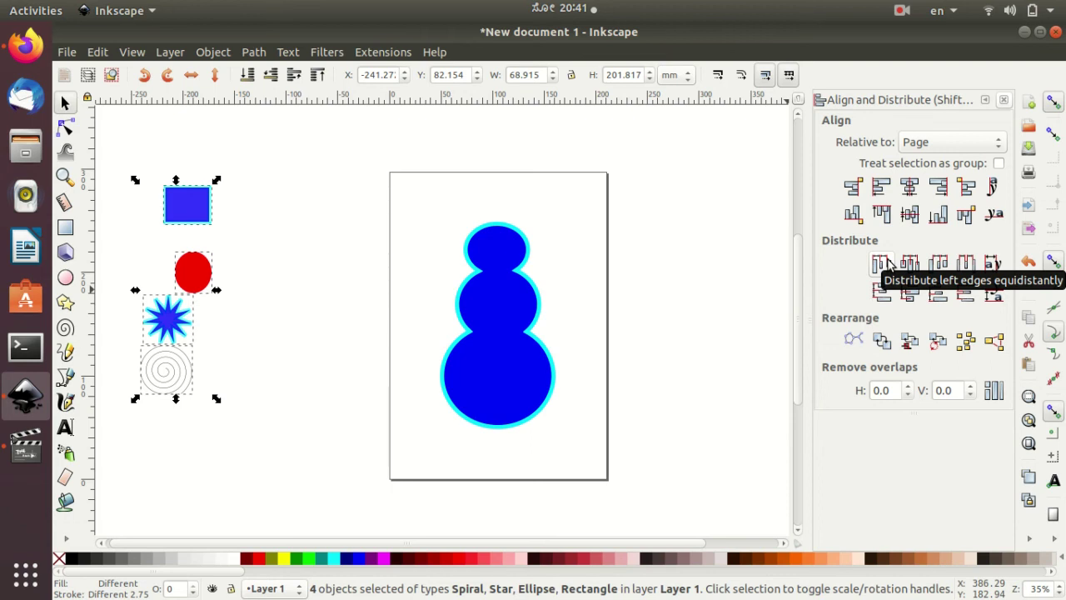
Distribute the four shapes by left edges, horizontal centres, right edges, vertical centres and top edges.
{"action": "left_click", "coordinate": [888, 263]}
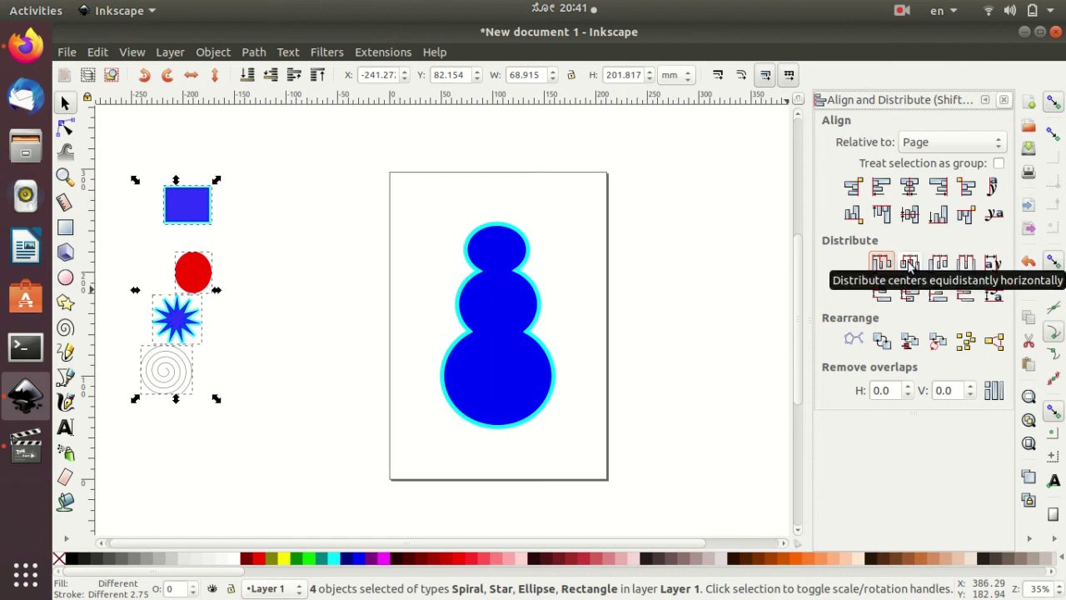
{"action": "left_click", "coordinate": [910, 265]}
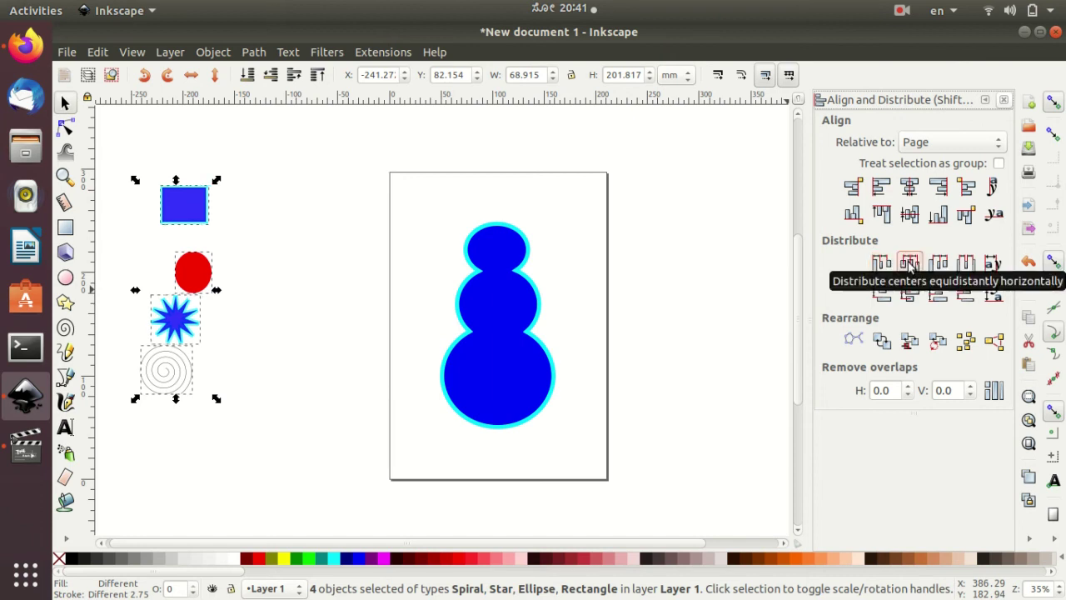
{"action": "left_click", "coordinate": [938, 265]}
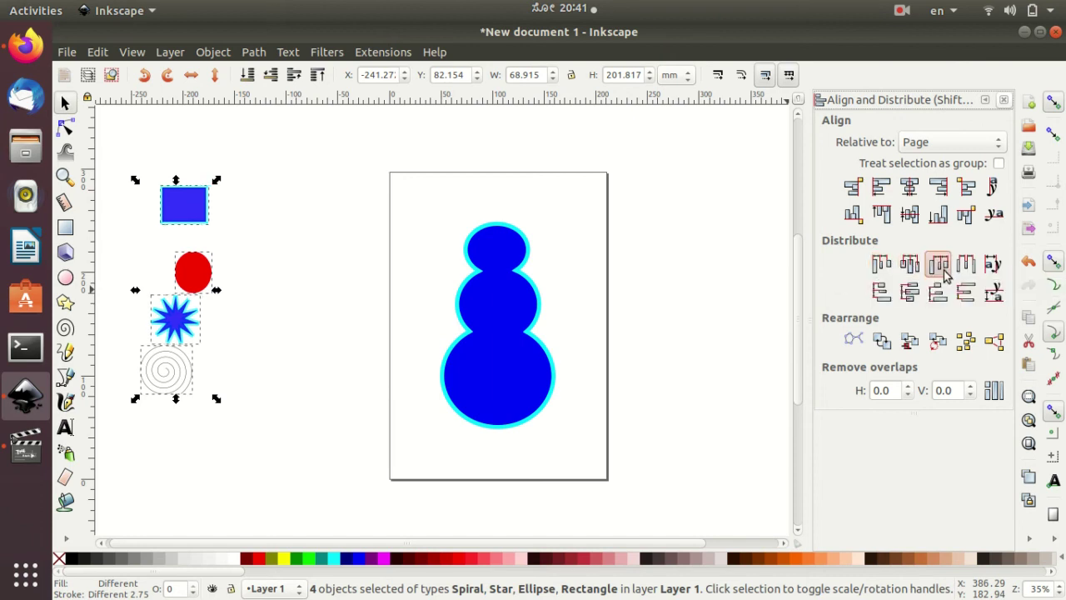
{"action": "left_click", "coordinate": [914, 295]}
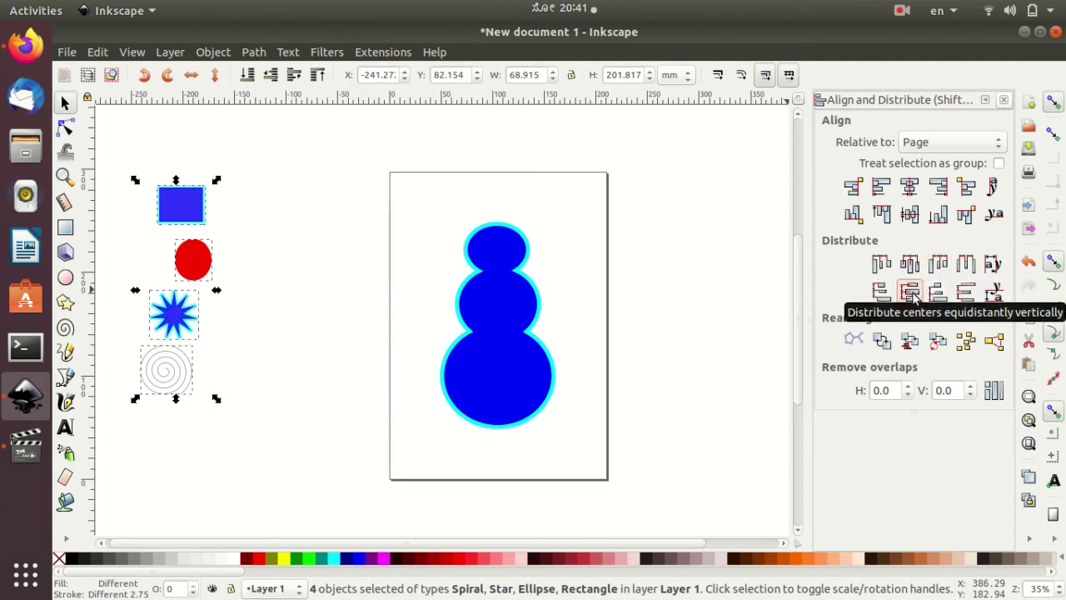
{"action": "left_click", "coordinate": [881, 292]}
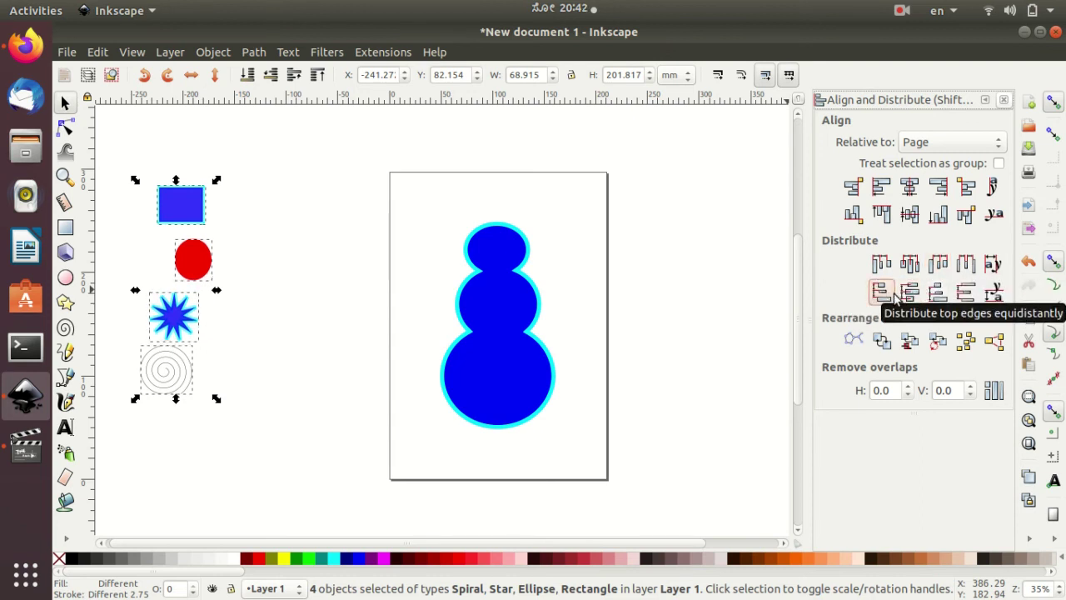
{"action": "left_click", "coordinate": [241, 336]}
Nudge the red ellipse slightly to the left.
{"action": "left_click", "coordinate": [191, 258]}
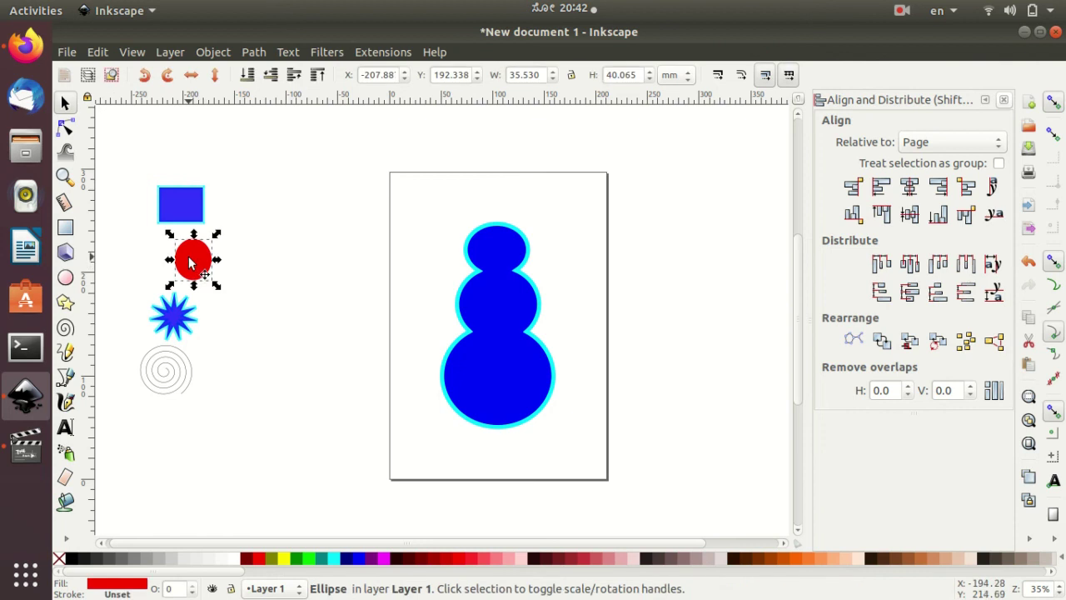
{"action": "left_click_drag", "start_coordinate": [191, 259], "coordinate": [174, 262]}
{"action": "left_click", "coordinate": [173, 262]}
{"action": "left_click", "coordinate": [239, 261]}
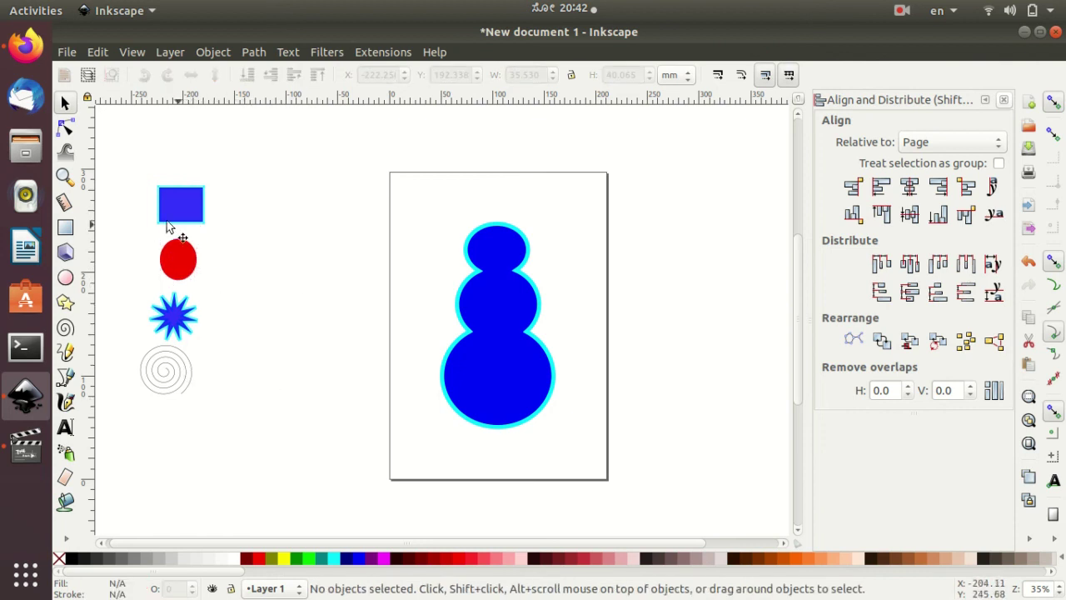
Select the four shapes and distribute their top edges and centres vertically.
{"action": "left_click_drag", "start_coordinate": [129, 175], "coordinate": [242, 438]}
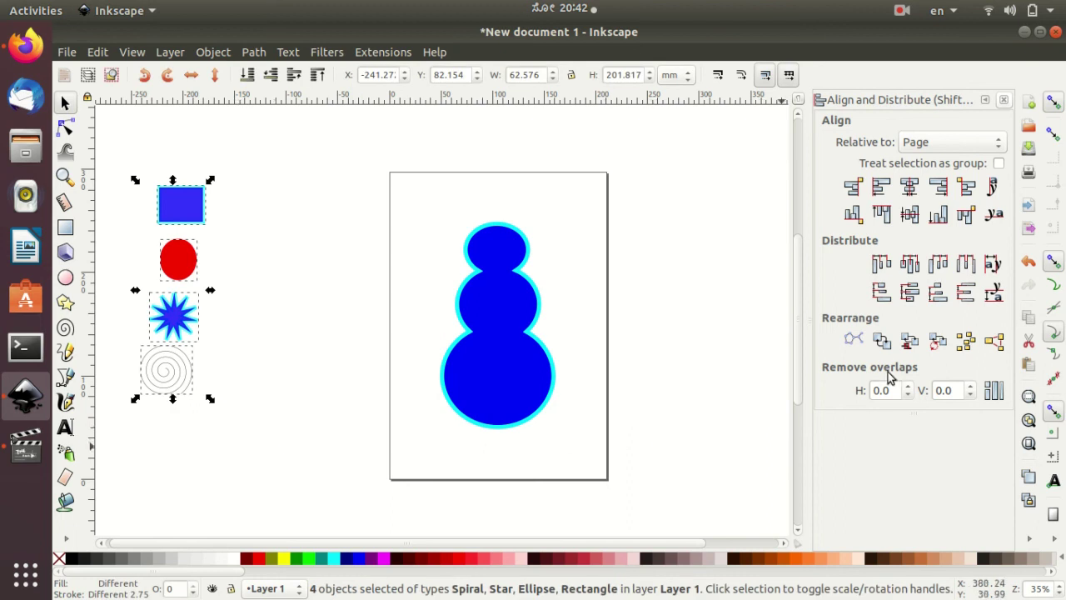
{"action": "left_click", "coordinate": [883, 295]}
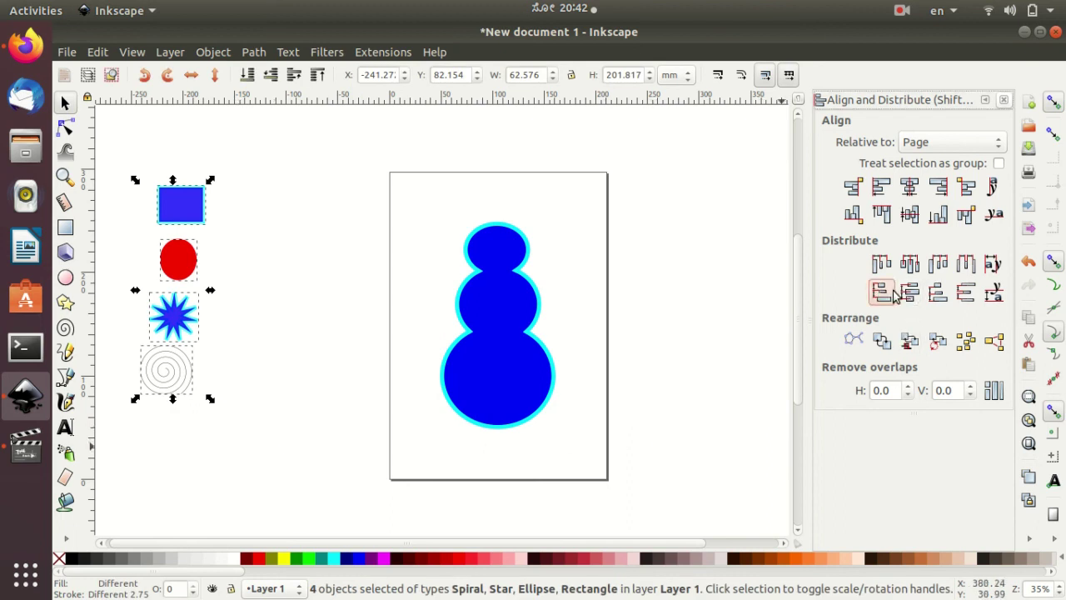
{"action": "left_click", "coordinate": [910, 293]}
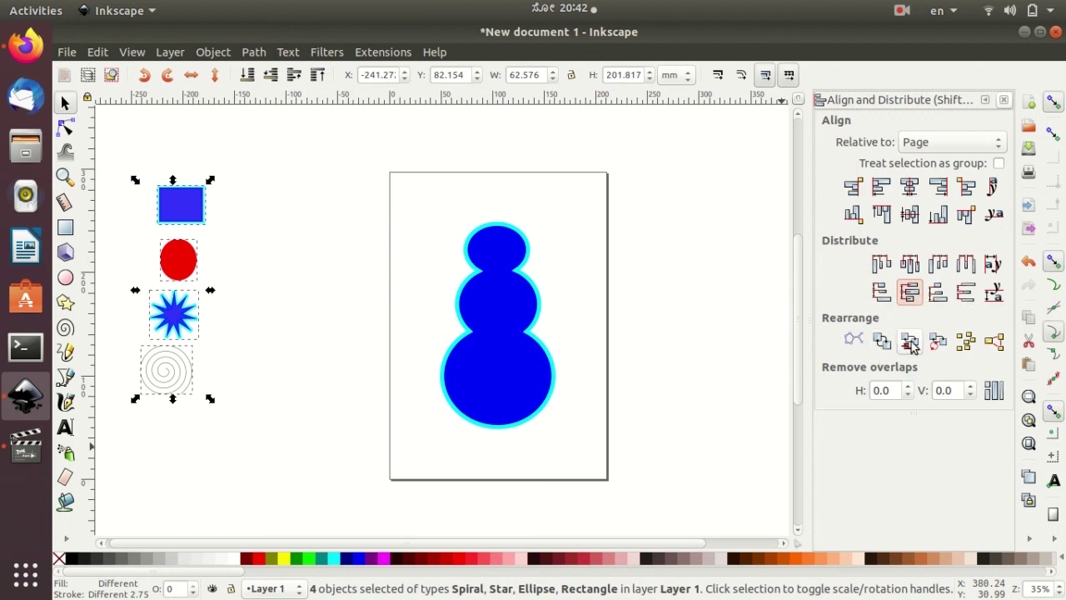
Exchange positions by stacking order until the spiral is on top and the star at the bottom.
{"action": "left_click", "coordinate": [912, 343]}
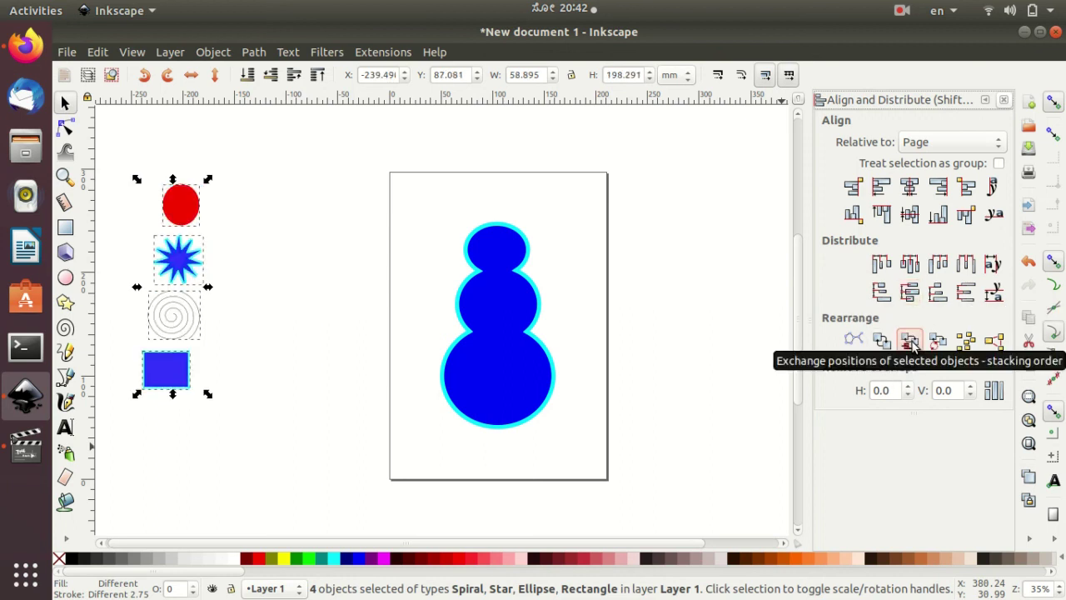
{"action": "left_click", "coordinate": [911, 342]}
{"action": "left_click", "coordinate": [911, 343]}
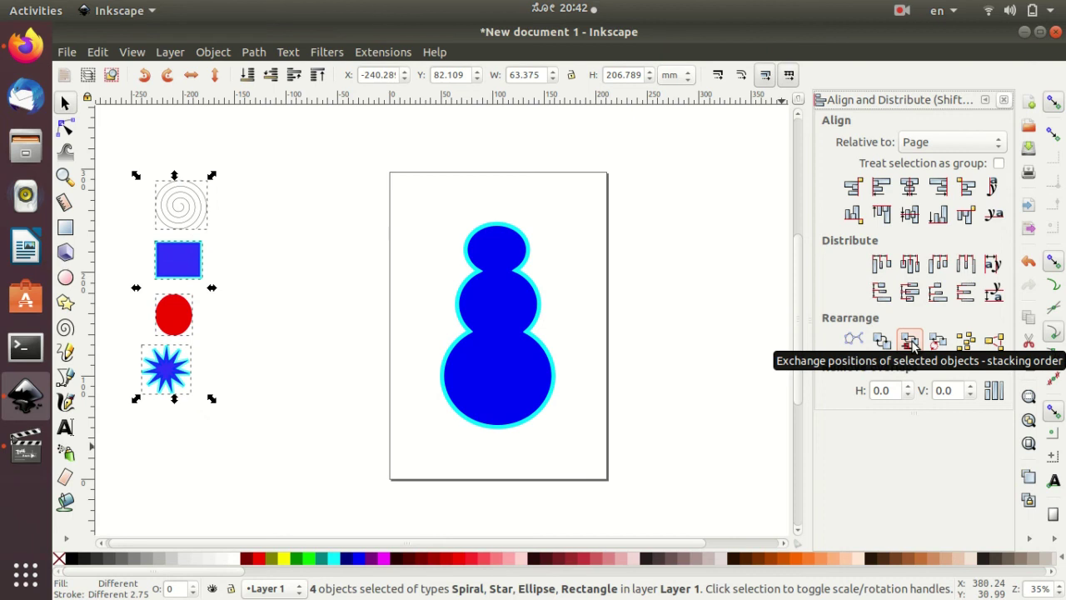
{"action": "left_click", "coordinate": [911, 342]}
{"action": "left_click", "coordinate": [913, 344]}
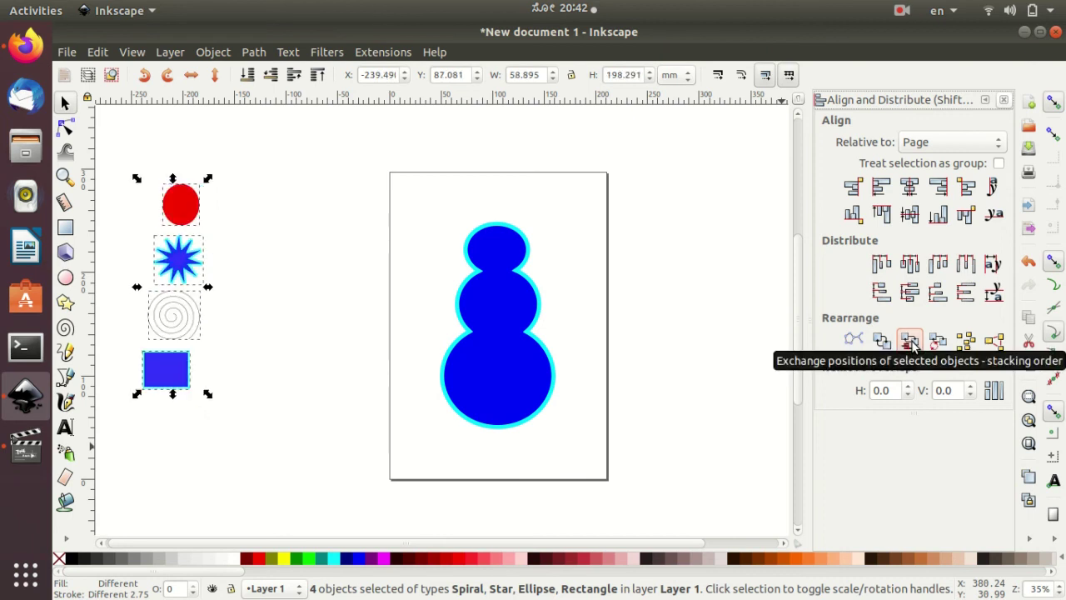
{"action": "left_click", "coordinate": [913, 345]}
{"action": "left_click", "coordinate": [913, 344]}
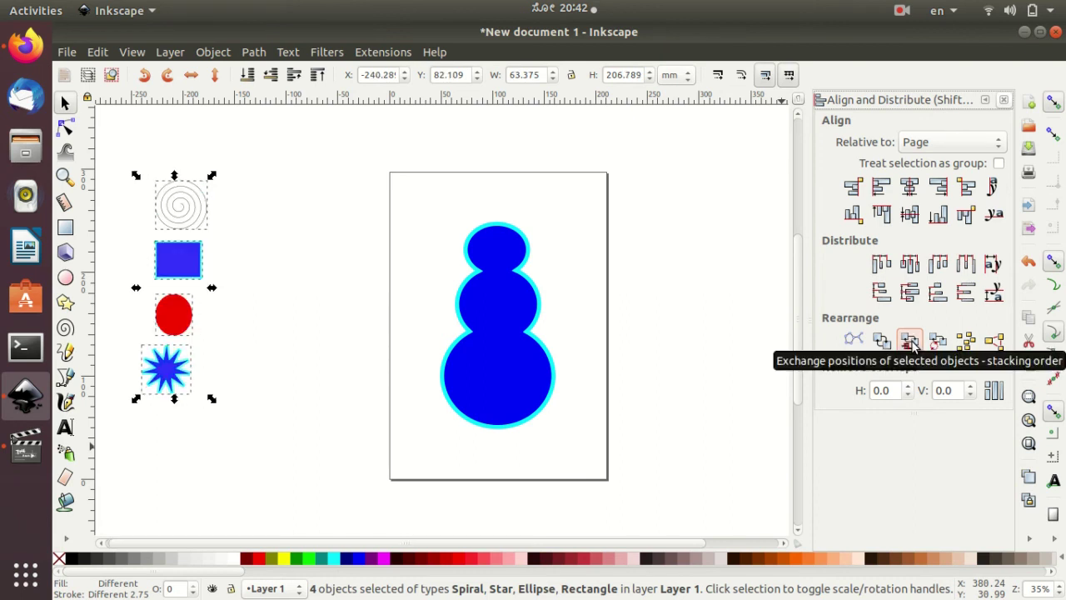
{"action": "left_click", "coordinate": [750, 363]}
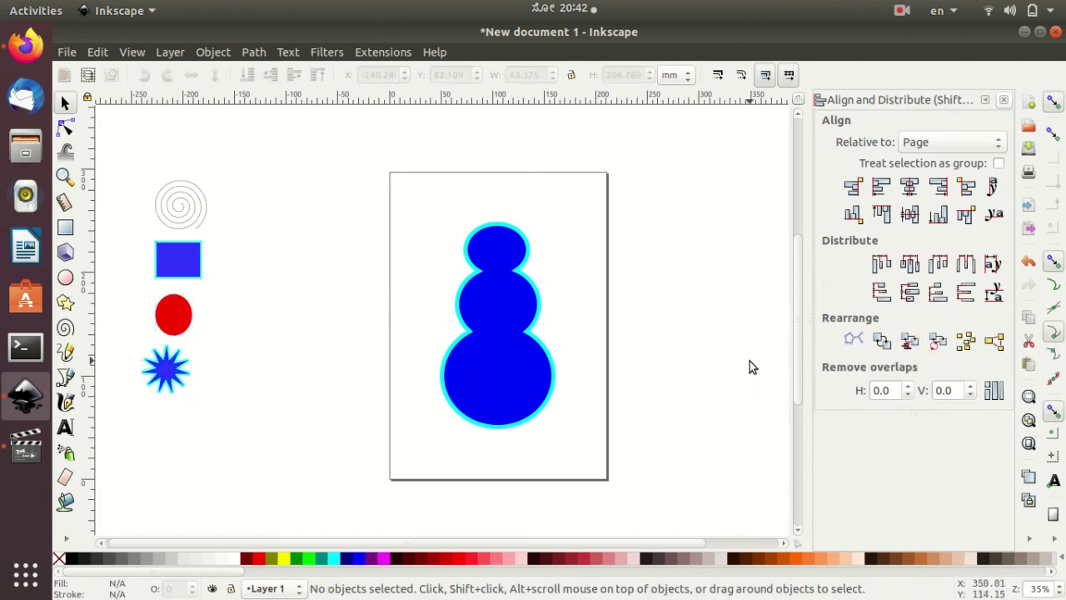
{"action": "left_click", "coordinate": [177, 369]}
{"action": "left_click", "coordinate": [276, 362]}
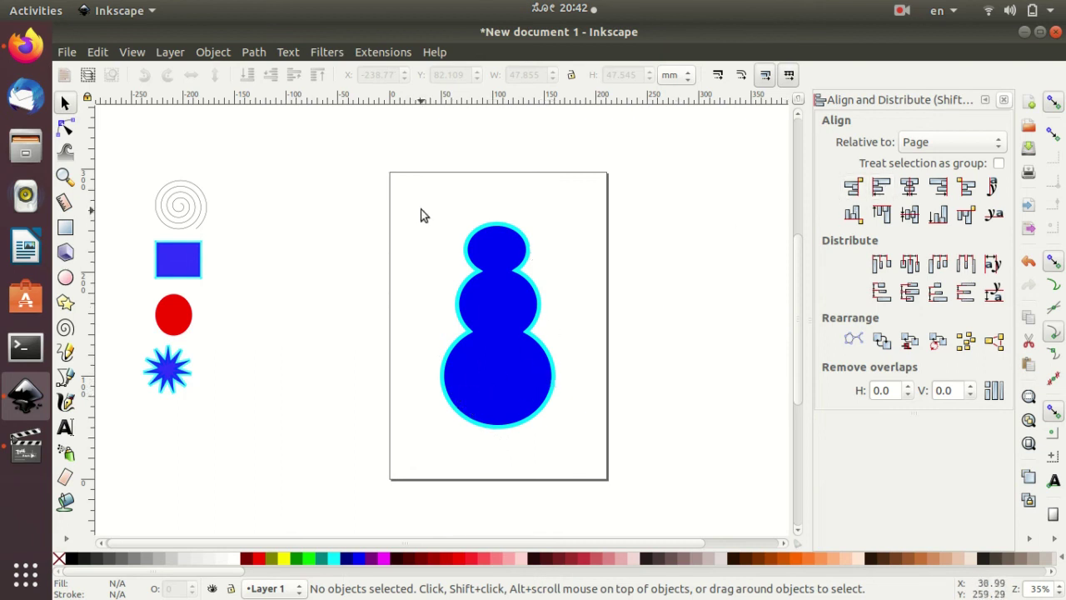
Re-centre the snowman horizontally, then distribute the four shapes' top edges and centres vertically.
{"action": "left_click_drag", "start_coordinate": [422, 209], "coordinate": [567, 422]}
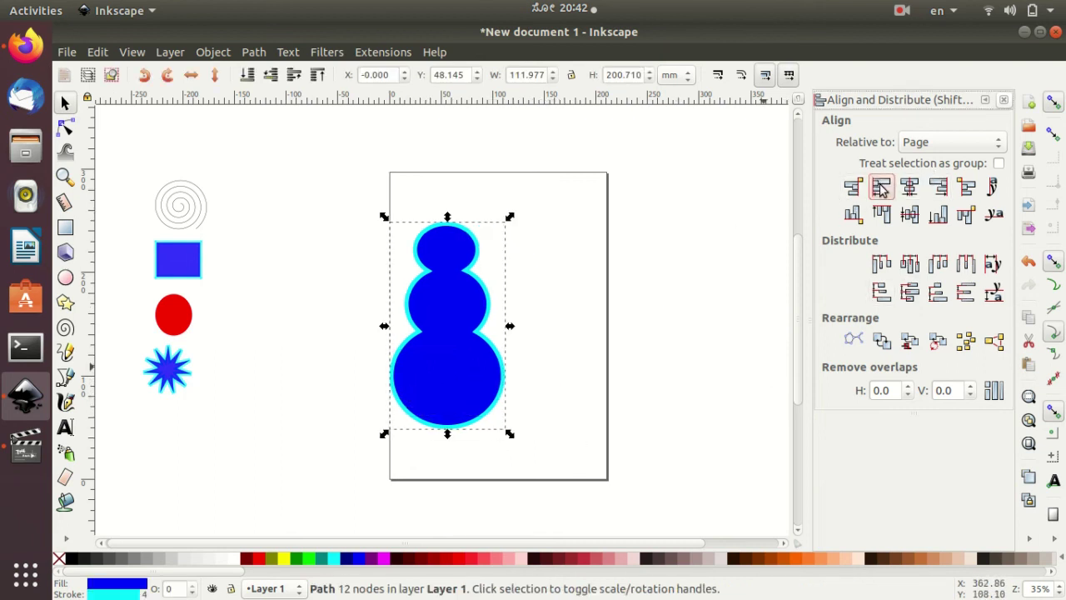
{"action": "left_click", "coordinate": [910, 190]}
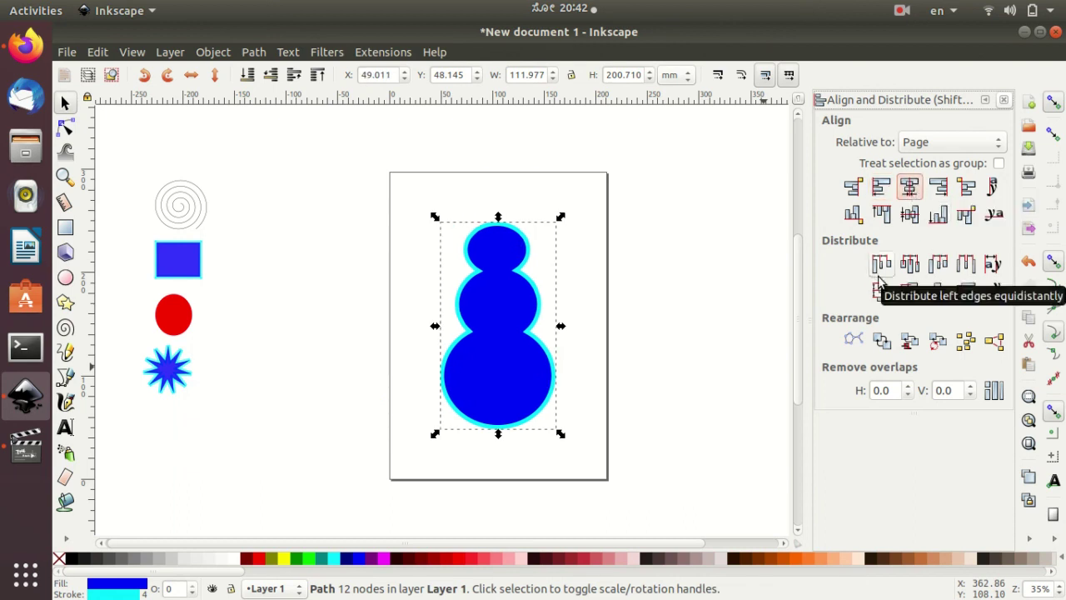
{"action": "left_click_drag", "start_coordinate": [114, 152], "coordinate": [230, 399]}
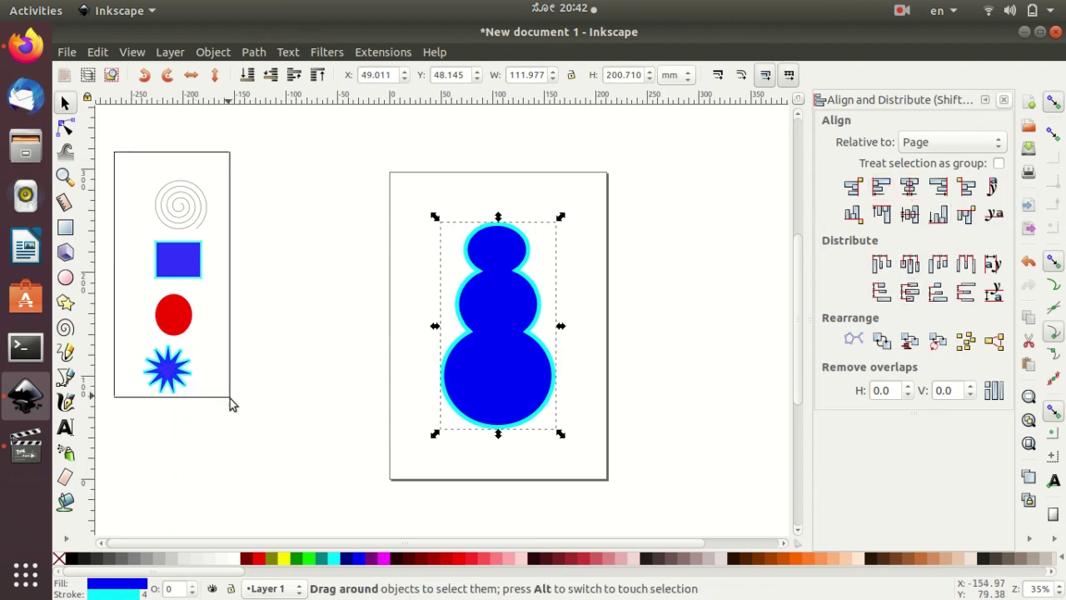
{"action": "left_click", "coordinate": [881, 292]}
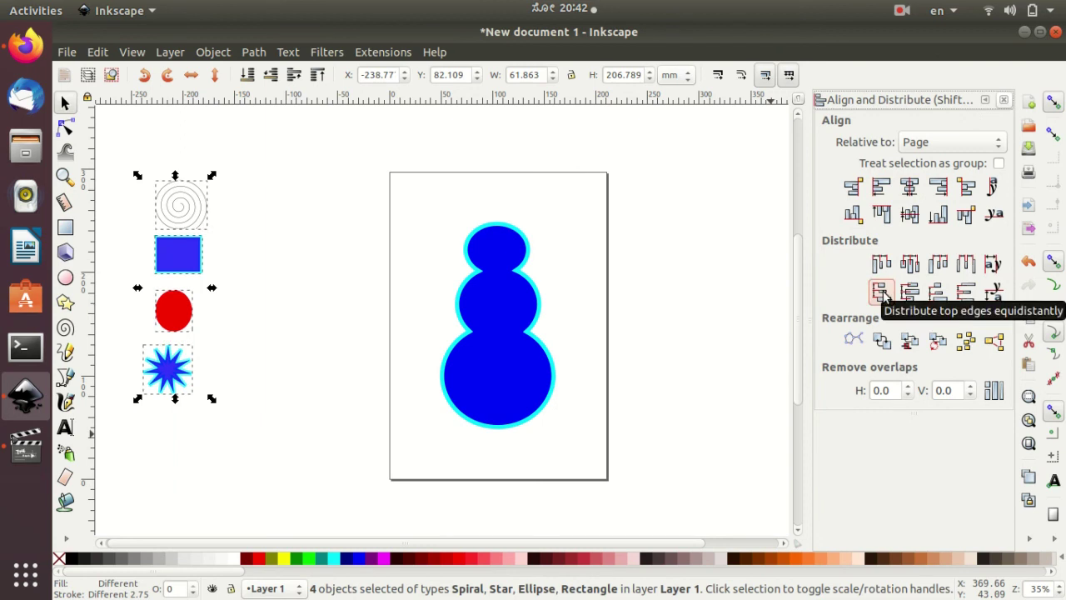
{"action": "left_click", "coordinate": [910, 294]}
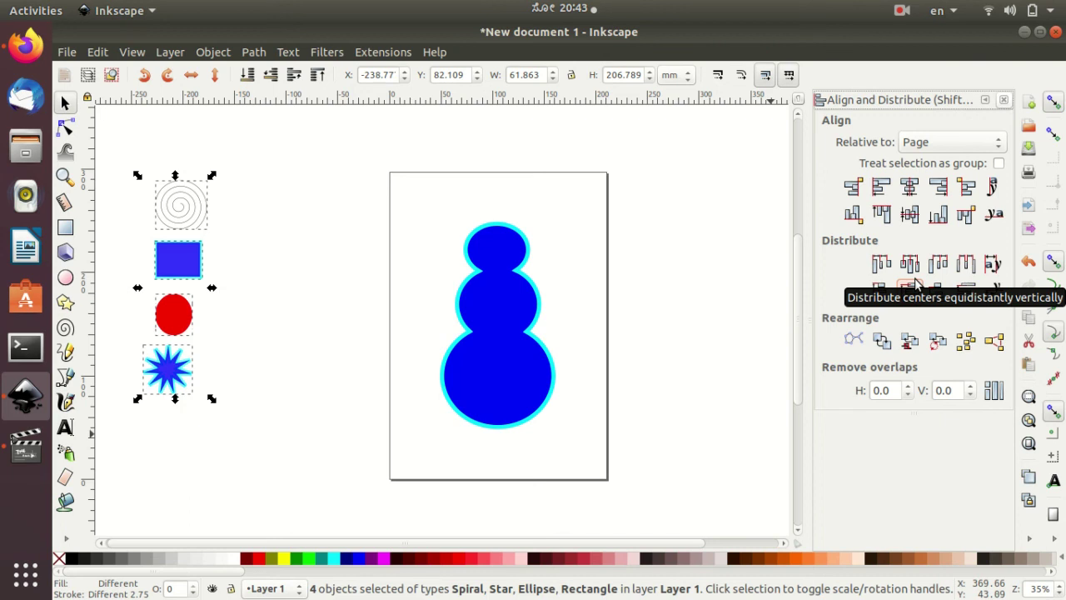
Open the Path menu to show operations such as Combine.
{"action": "left_click", "coordinate": [254, 53]}
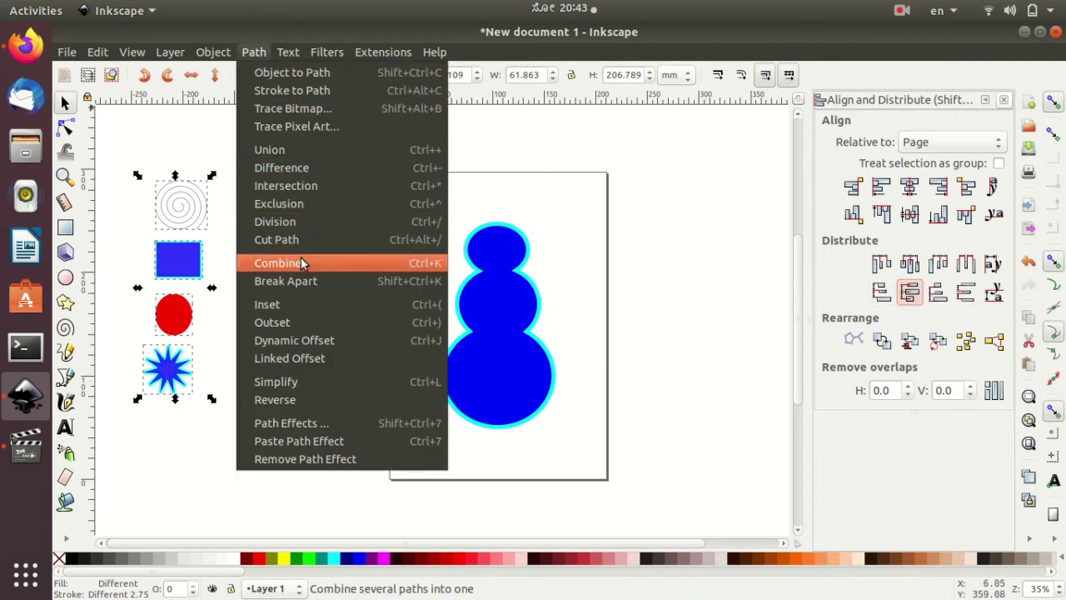